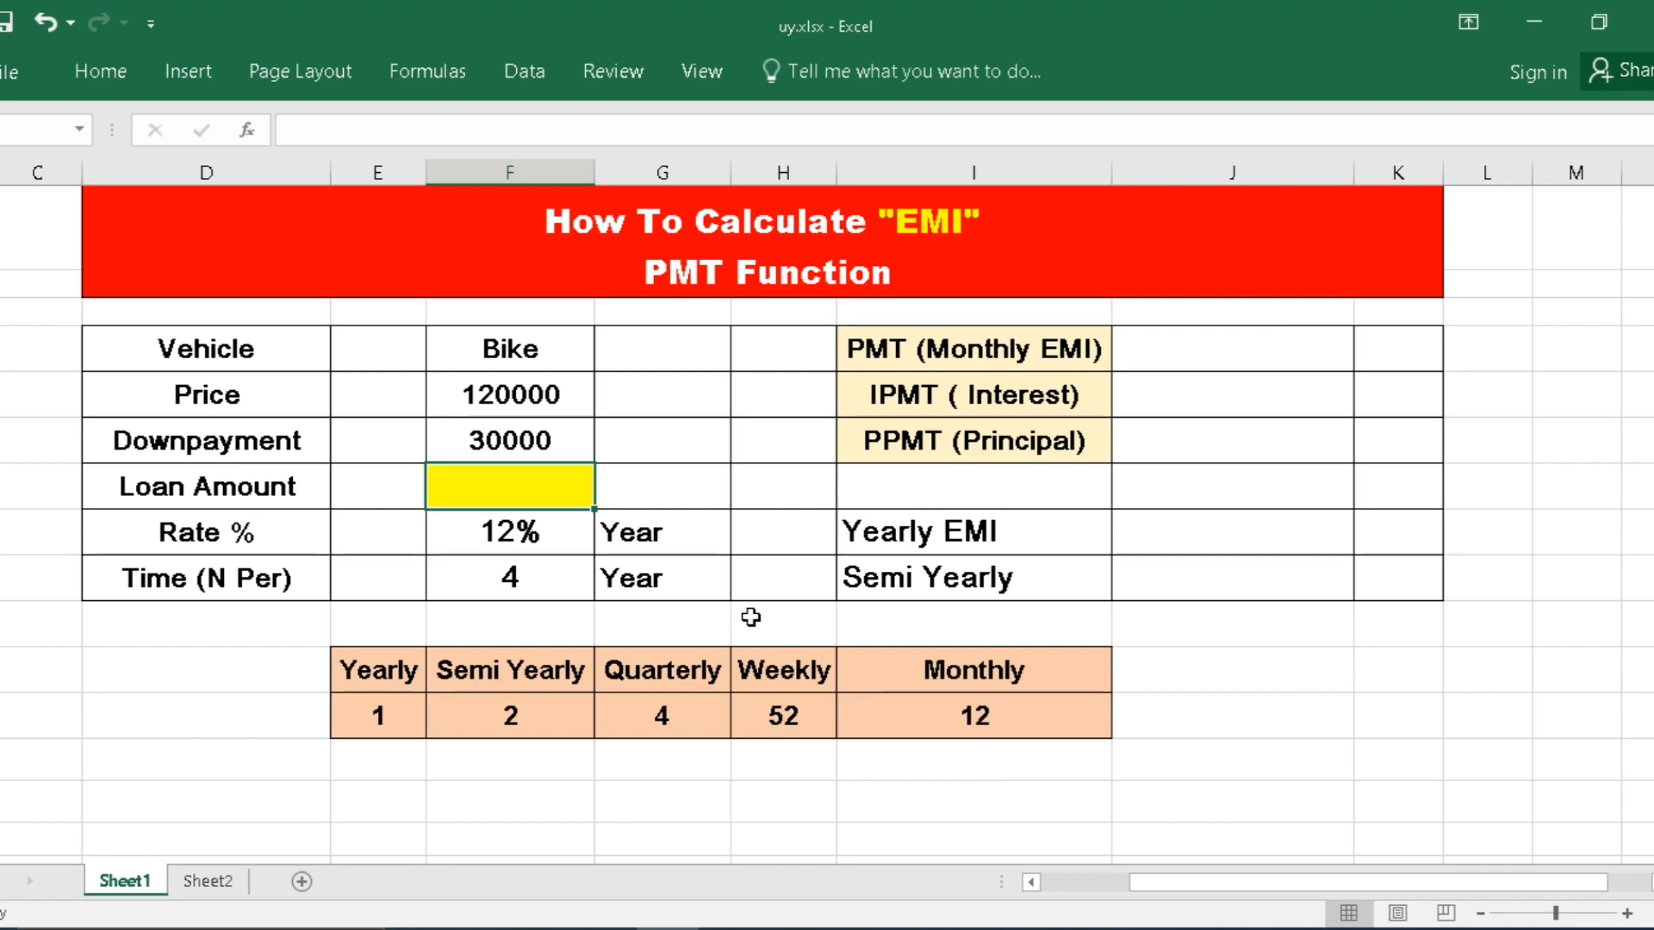
pyautogui.click(246, 398)
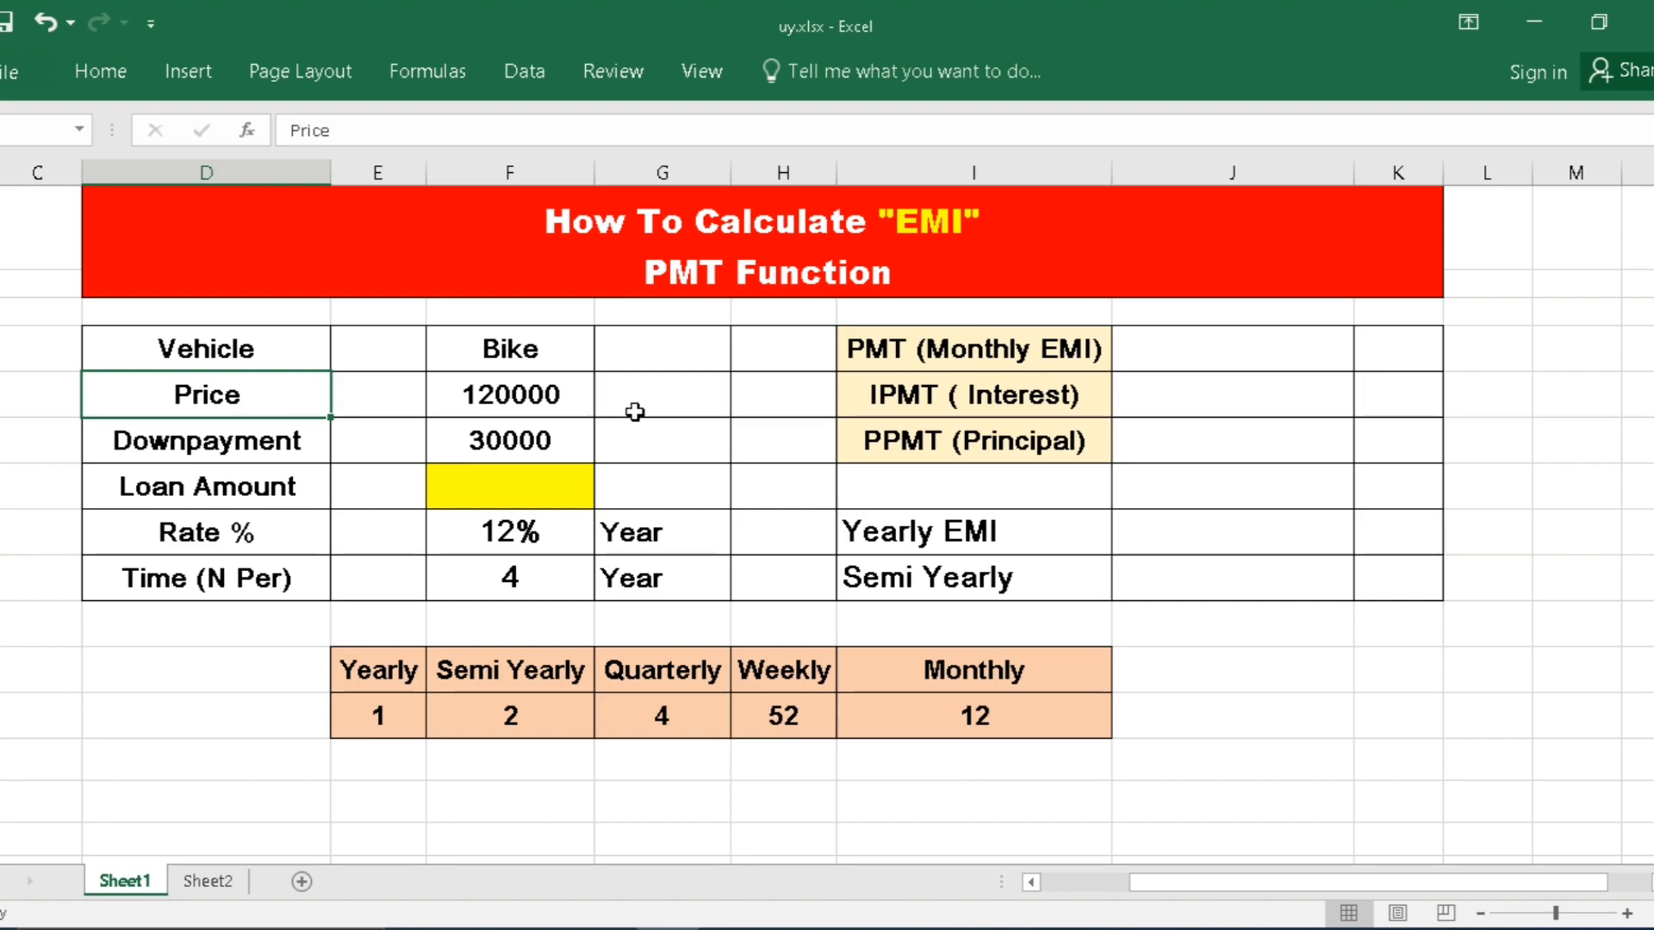
pyautogui.click(534, 353)
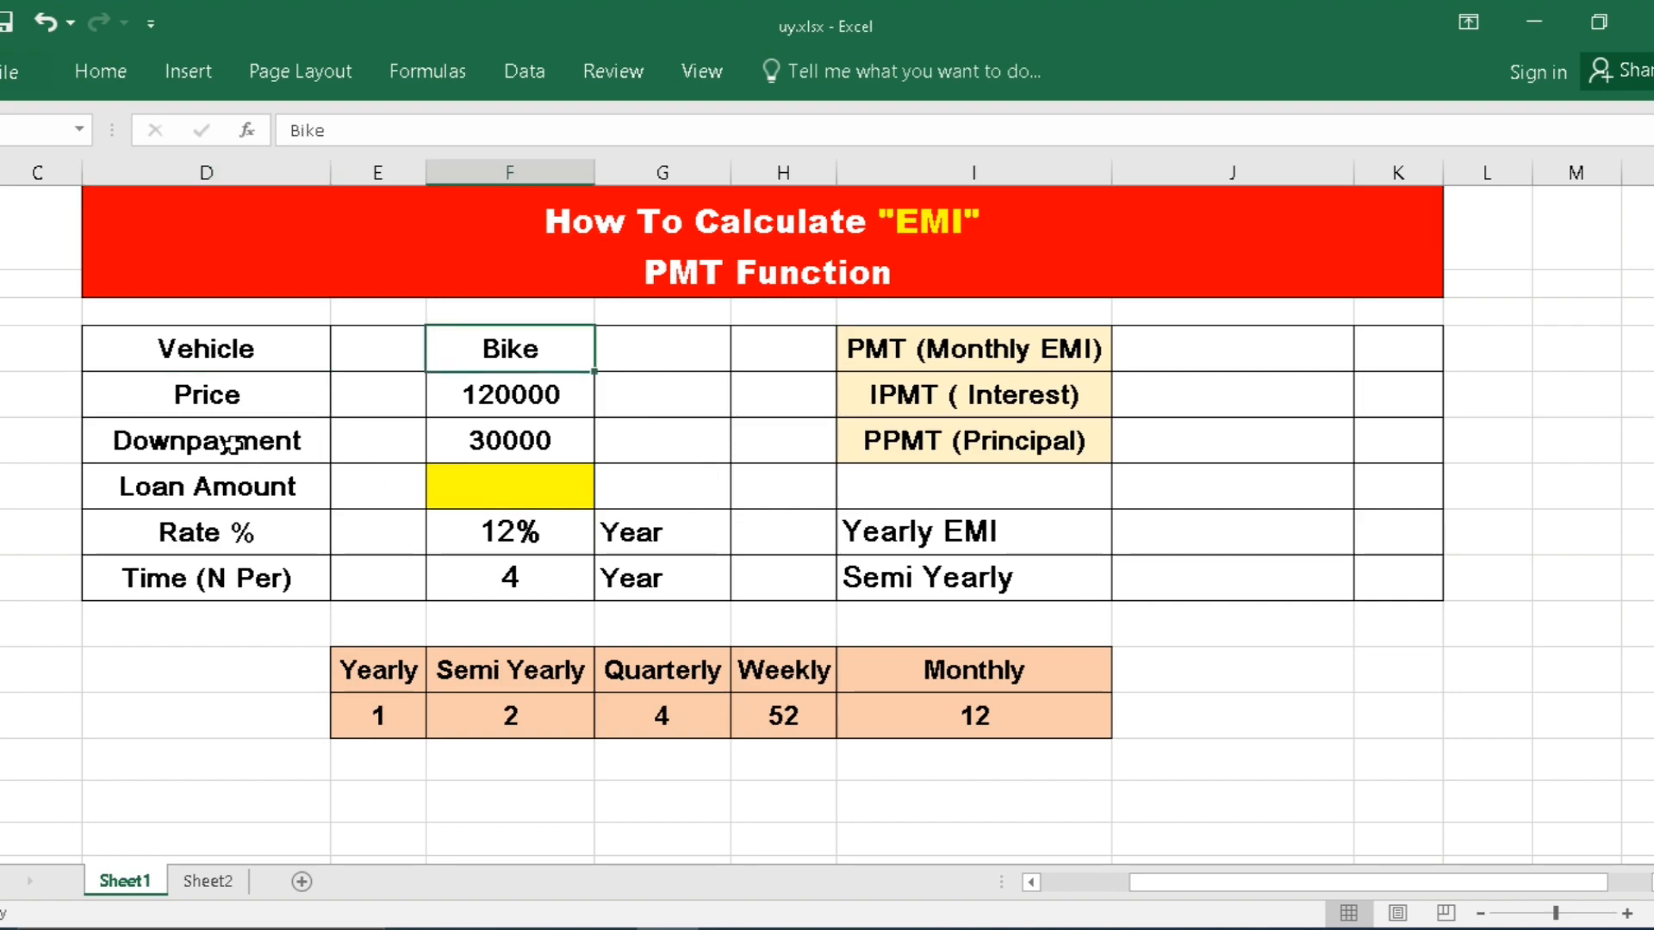
pyautogui.click(247, 445)
pyautogui.click(550, 449)
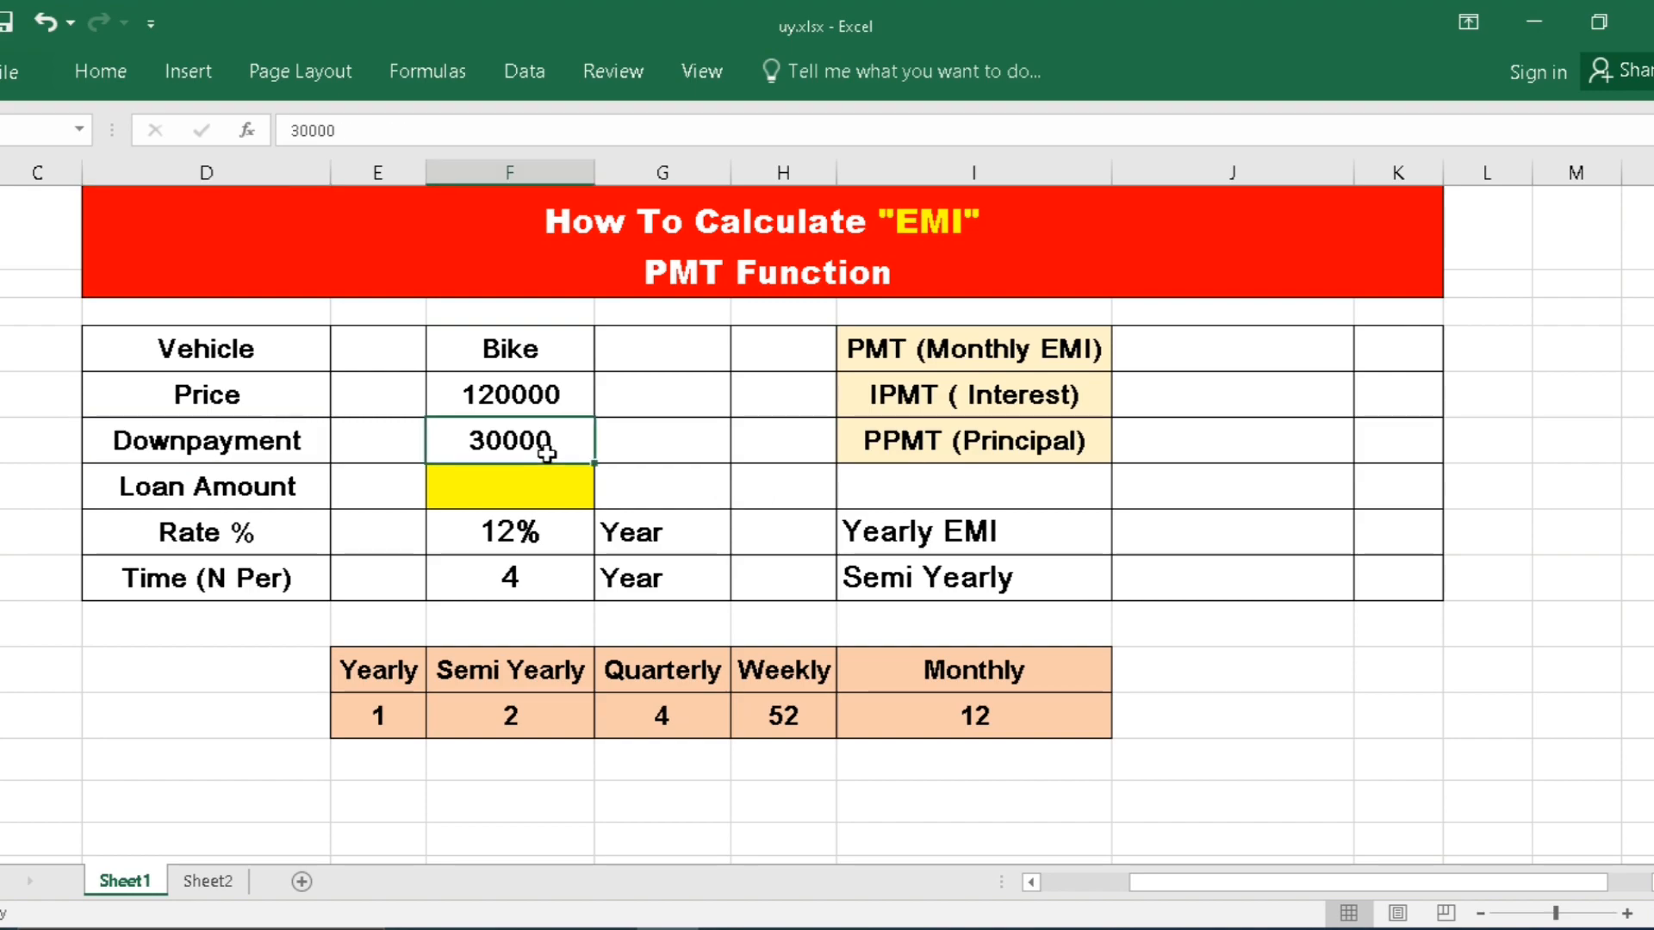
# - Calculate the Loan Amount in F7 as the price minus the down payment with the formula =F5-F6
pyautogui.click(546, 498)
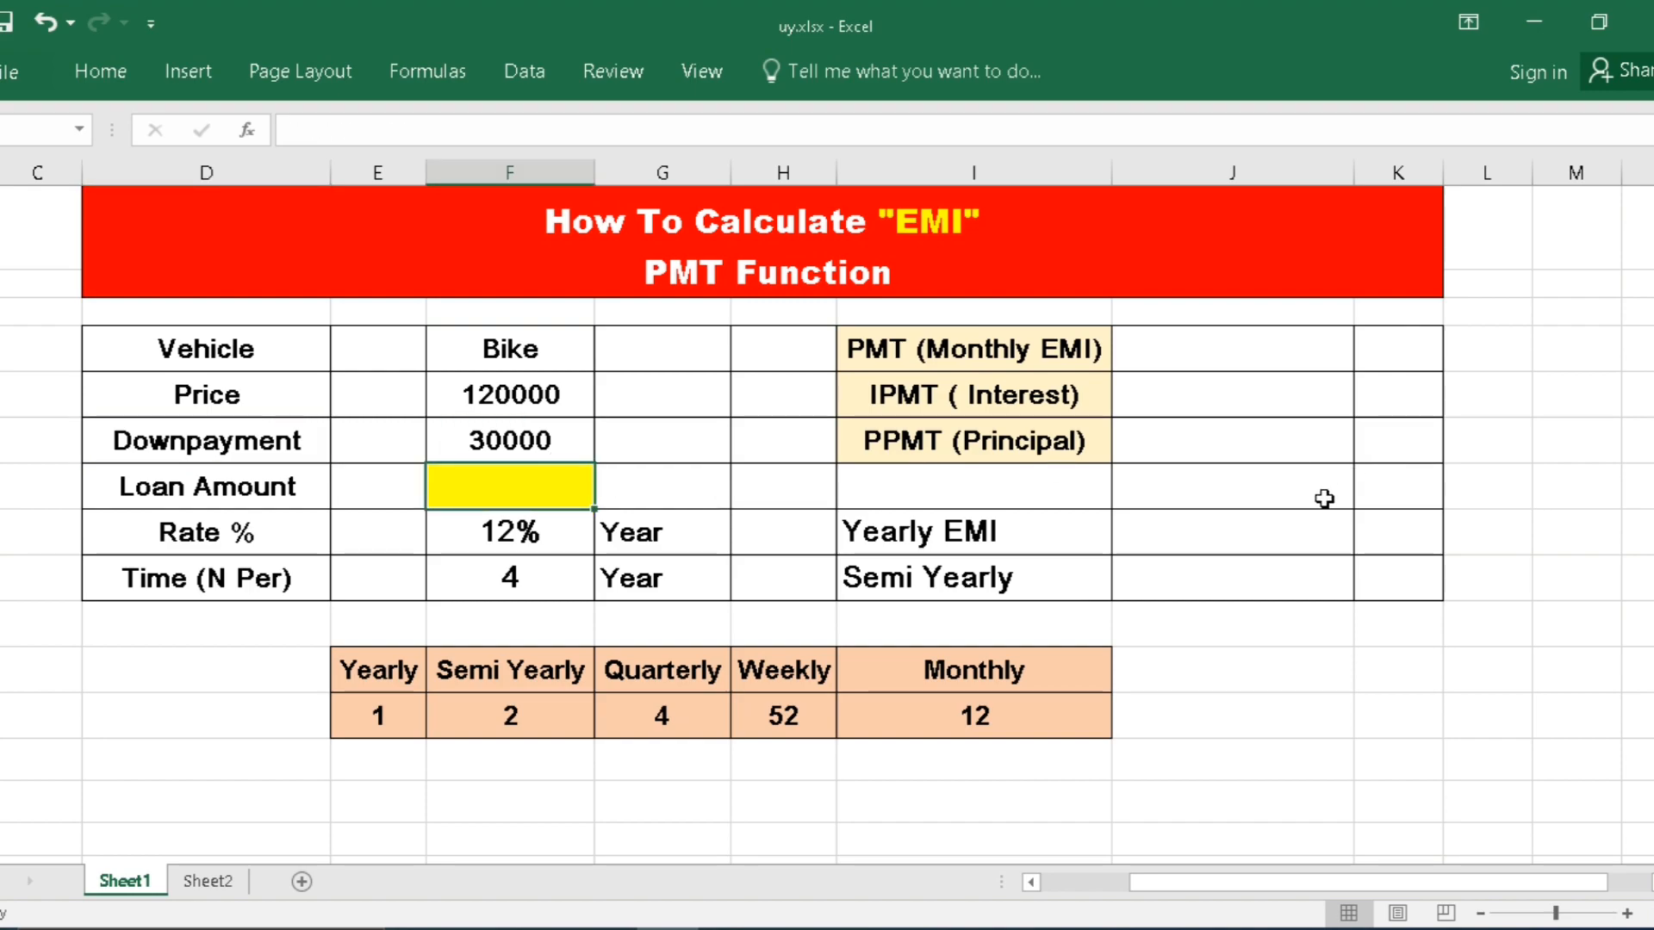
pyautogui.write('=')
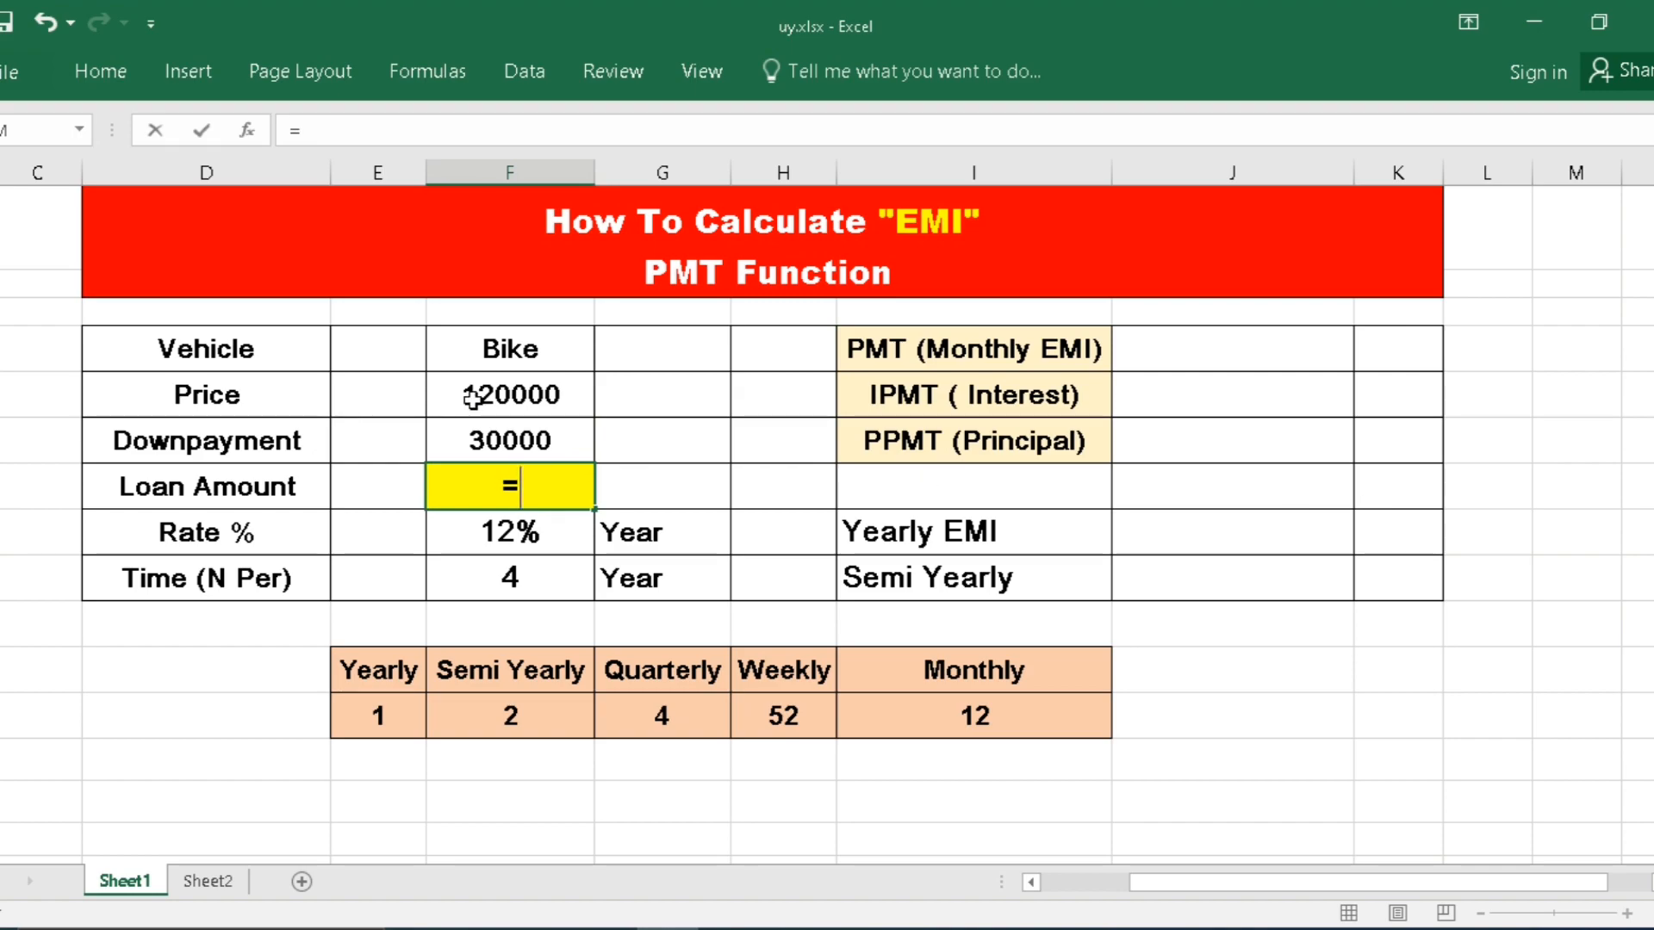
pyautogui.click(472, 398)
pyautogui.write('-')
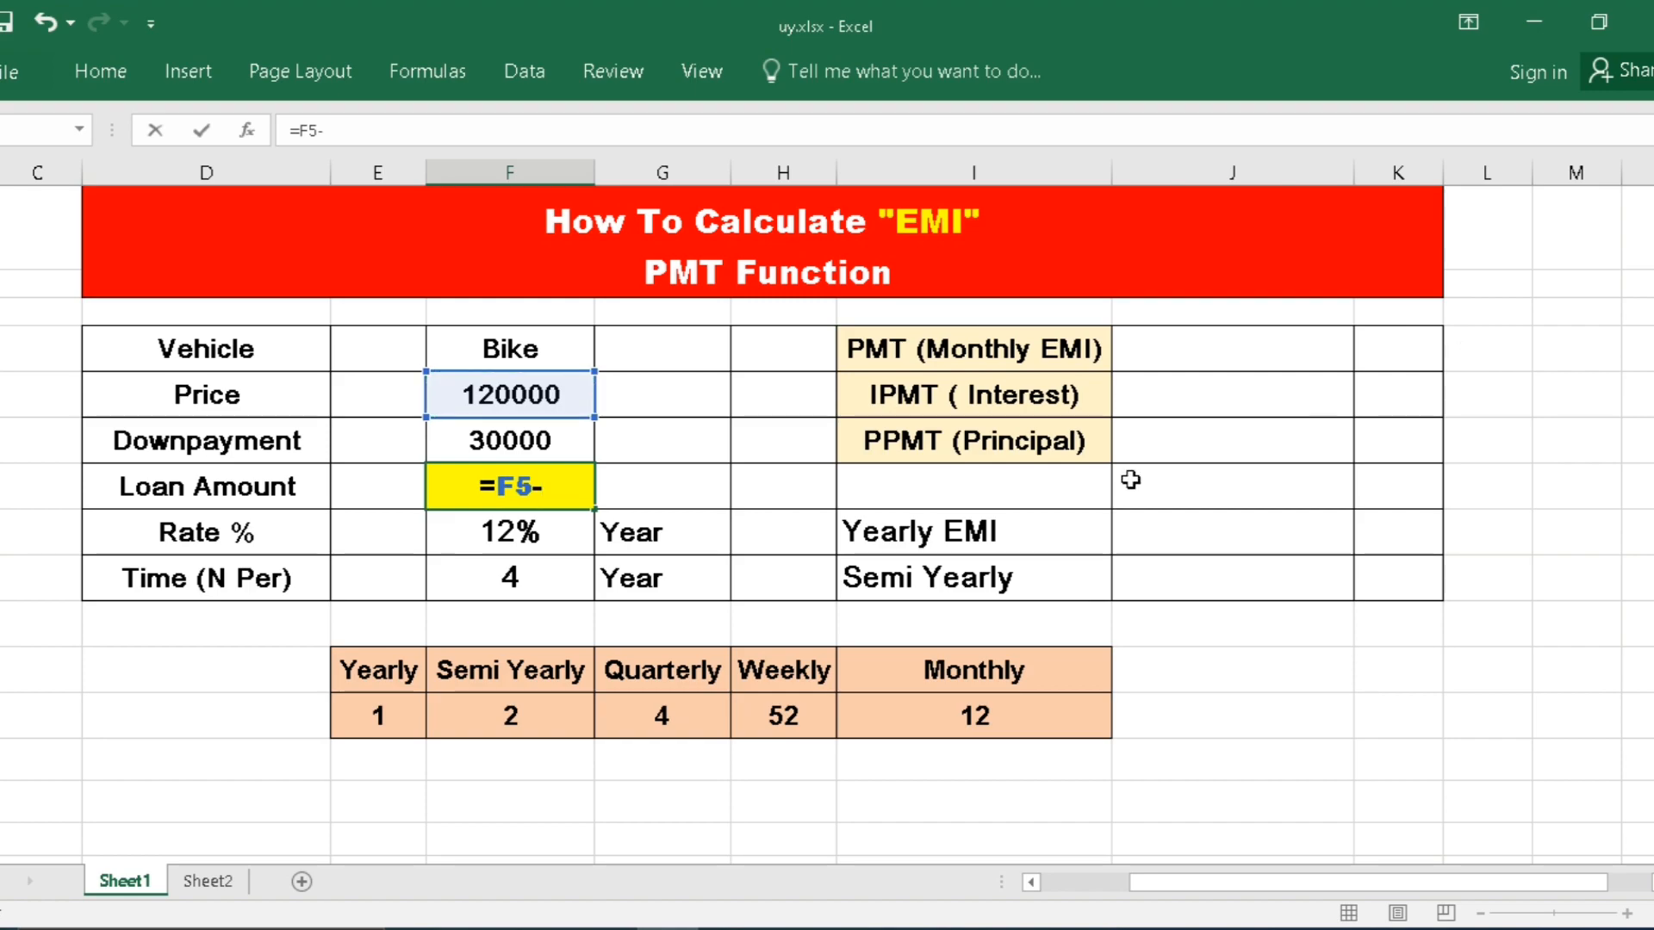
pyautogui.click(540, 431)
pyautogui.press('Return')
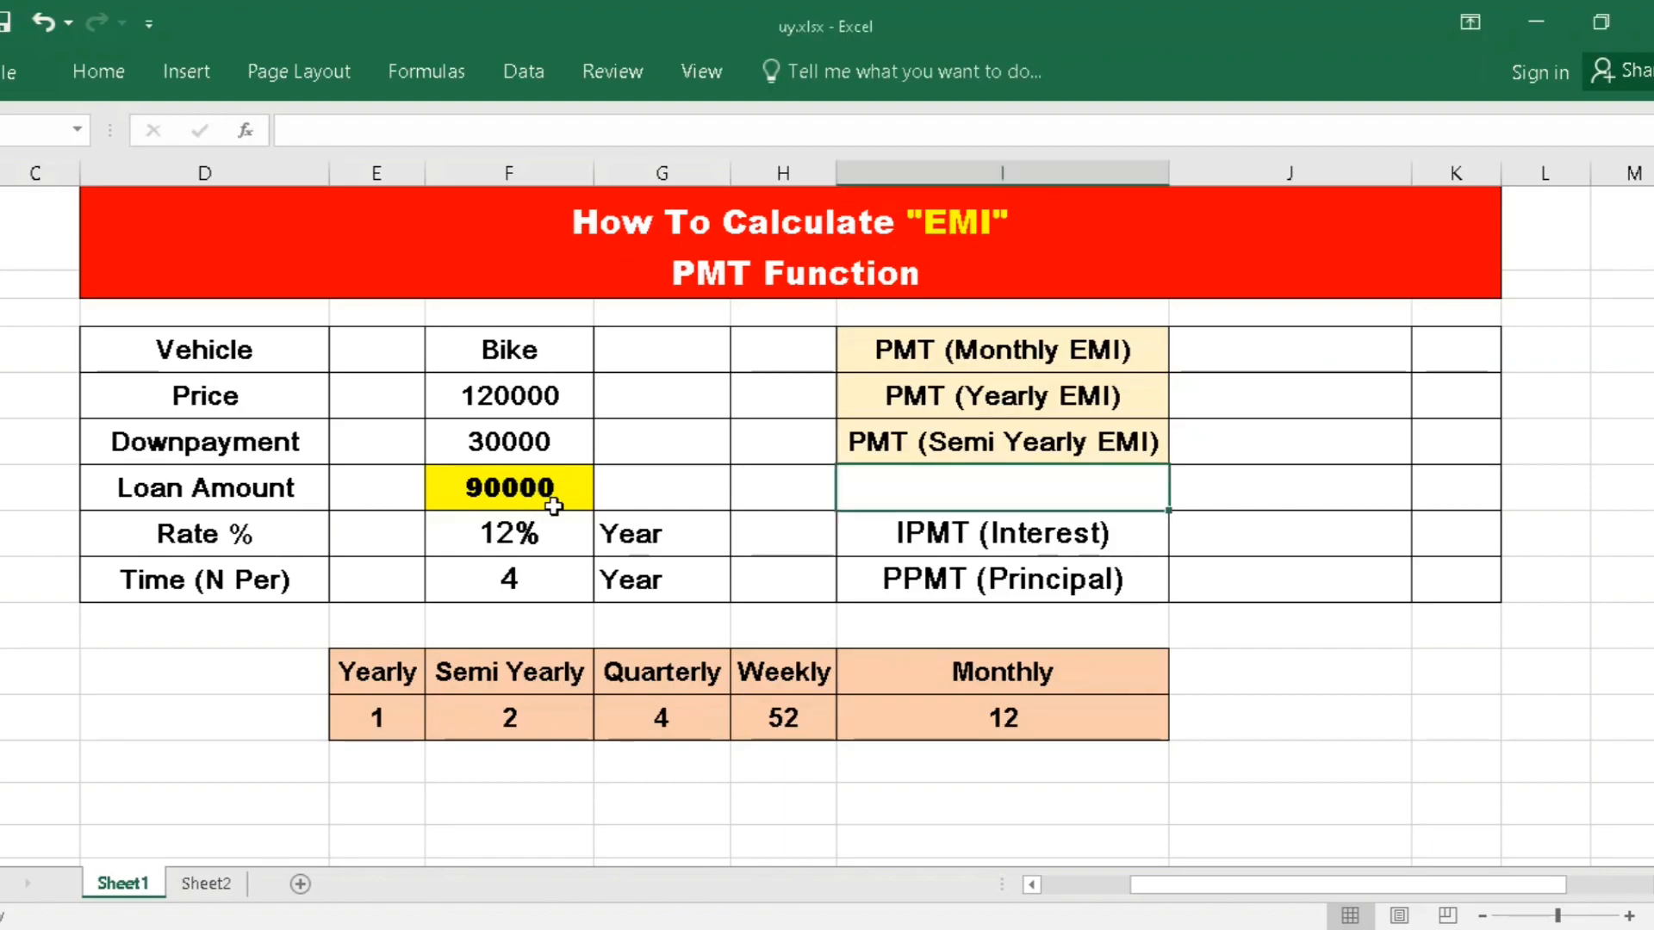
pyautogui.click(524, 529)
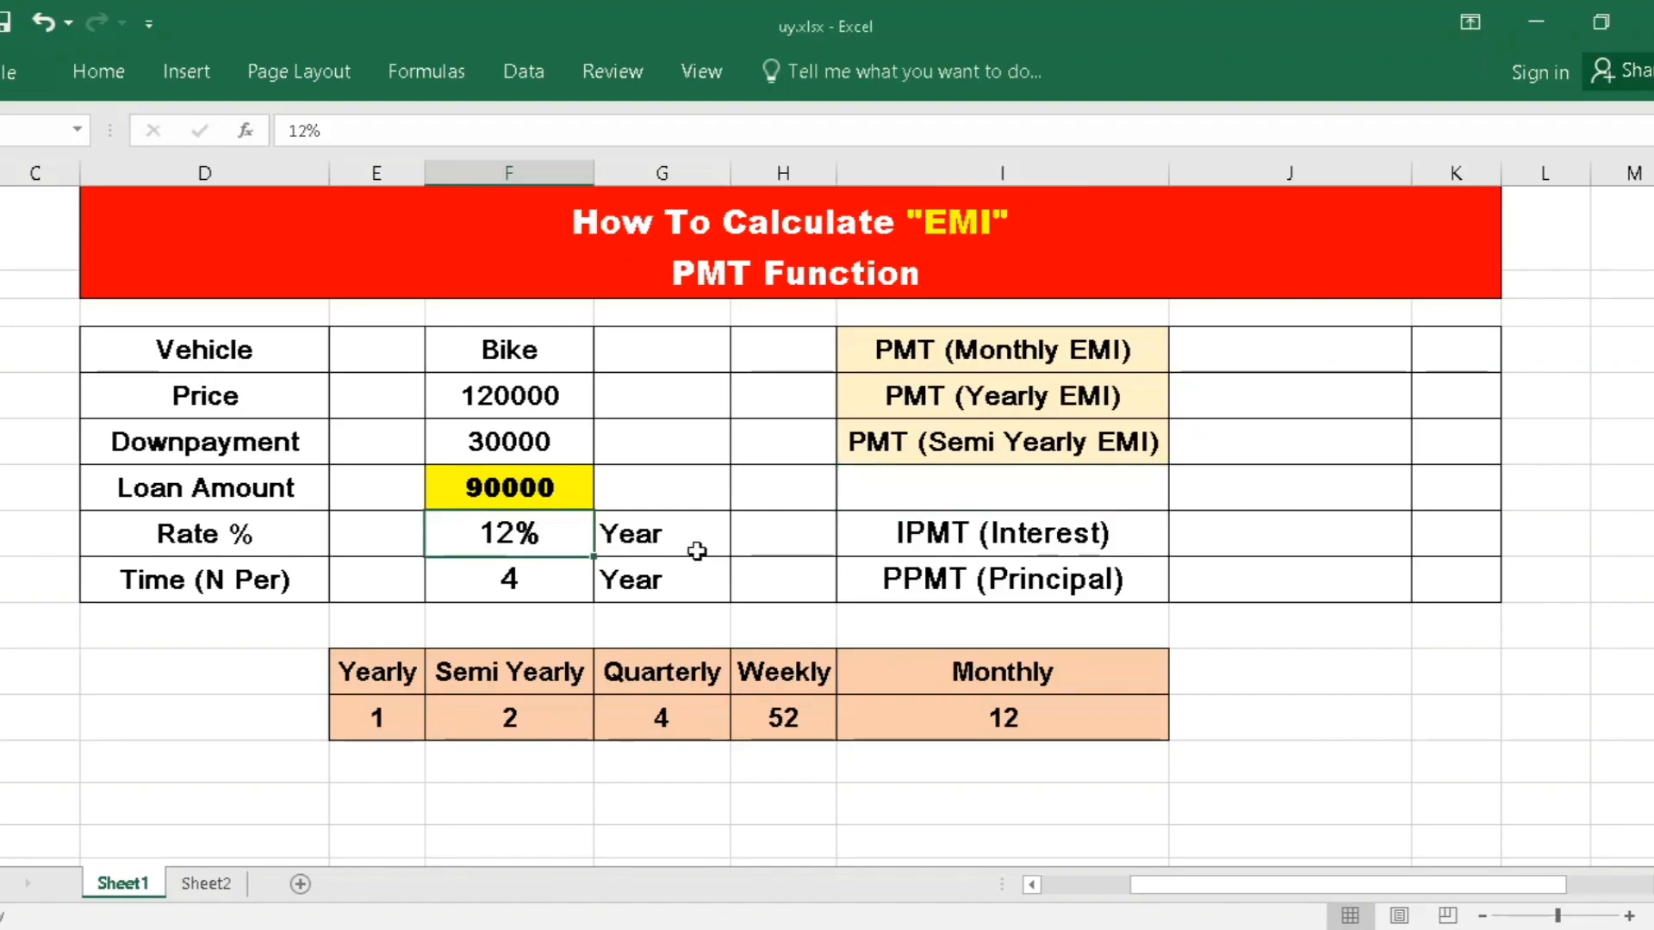
pyautogui.click(450, 582)
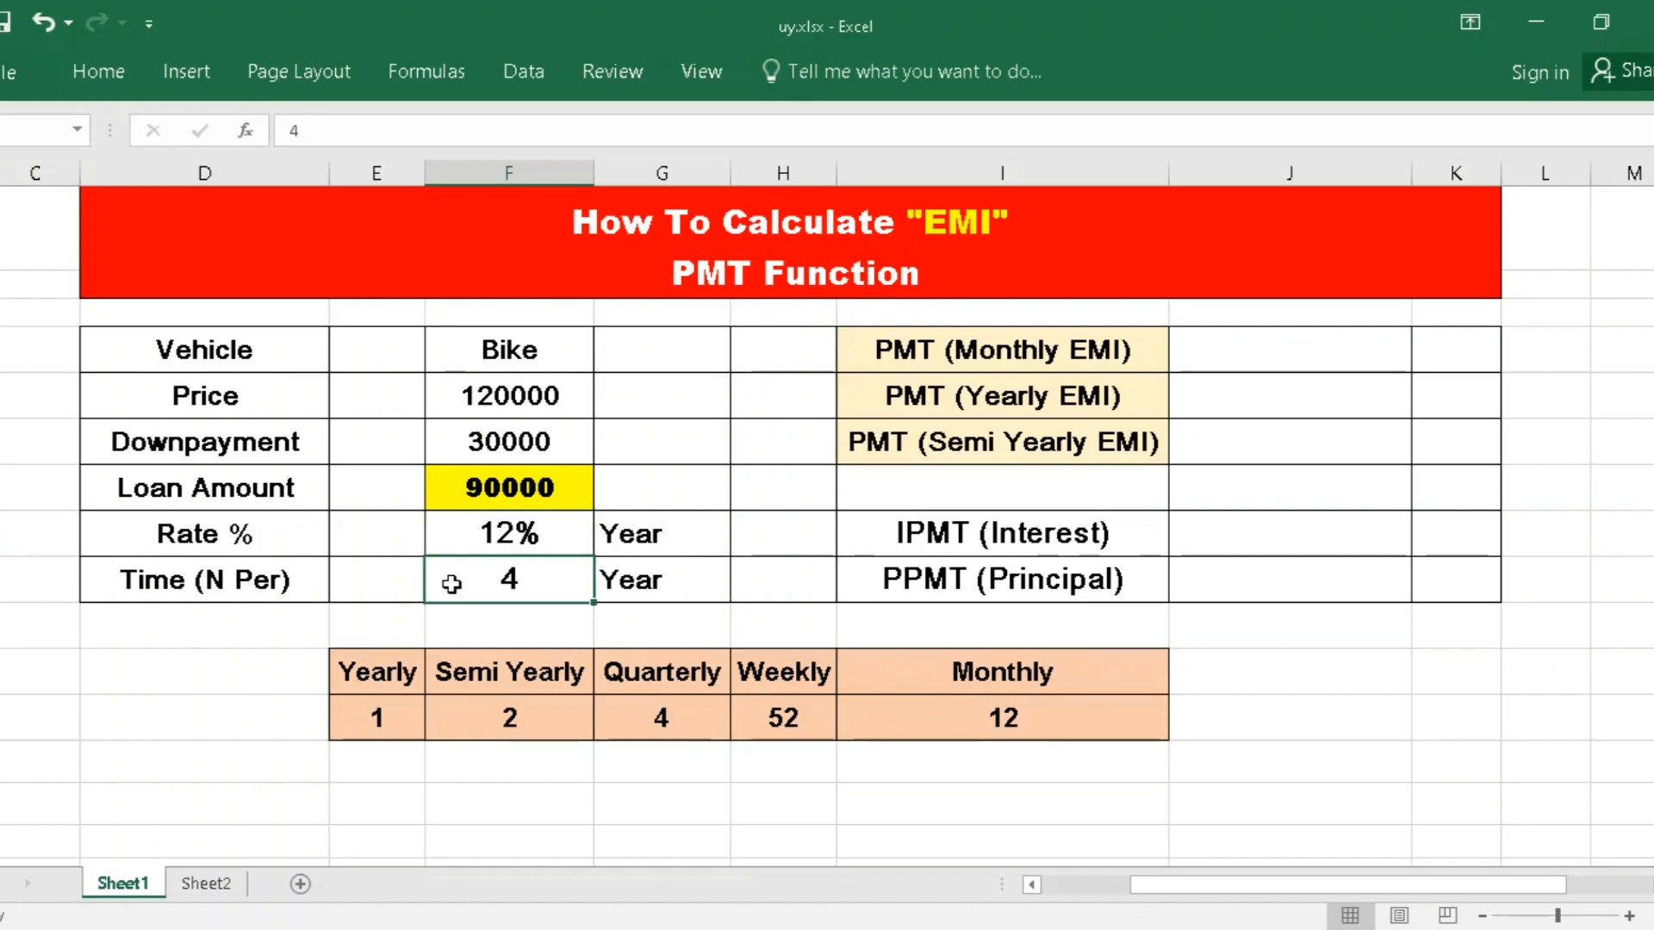
pyautogui.click(134, 582)
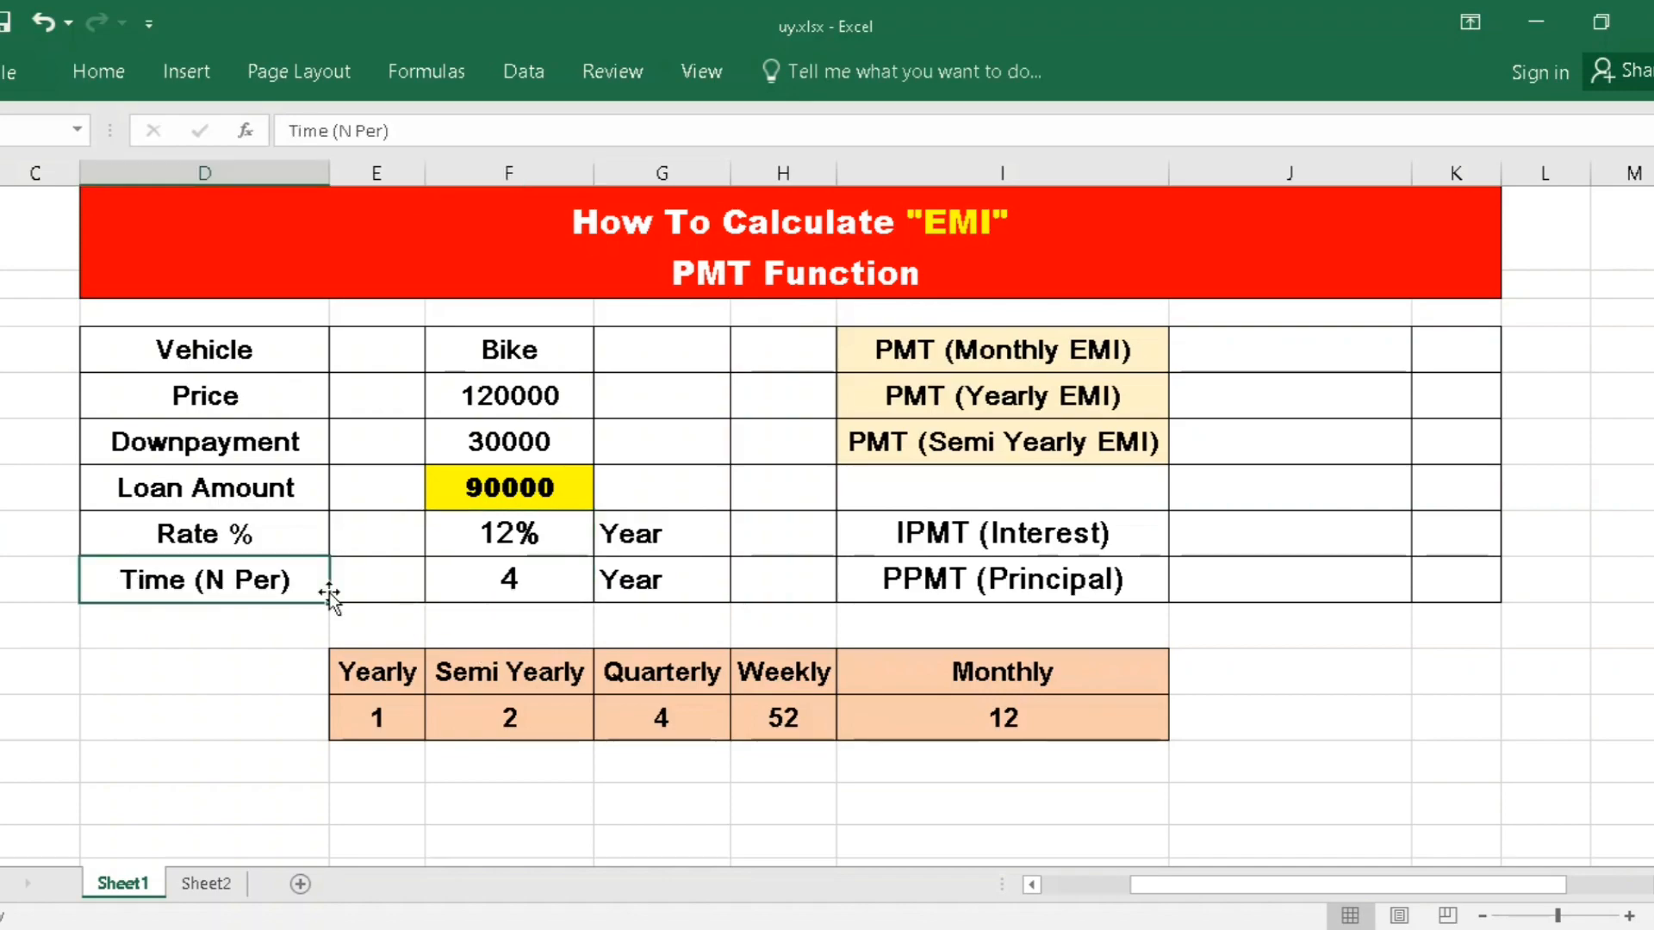
pyautogui.click(564, 584)
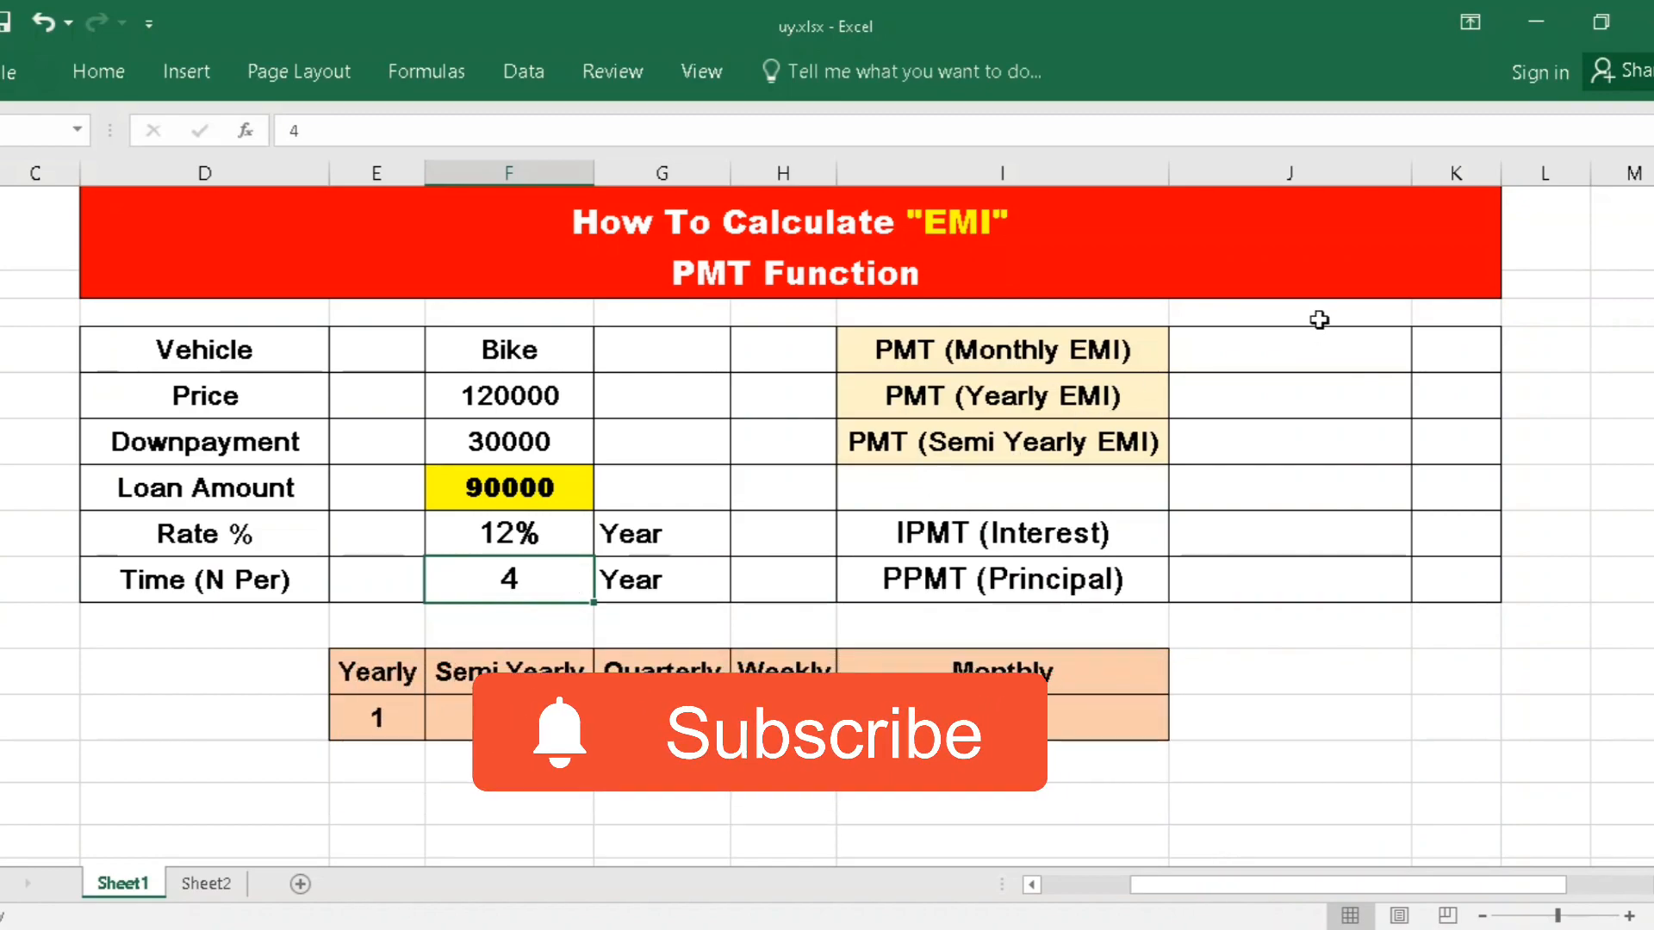
# - Calculate the monthly EMI in J4 with the formula =PMT(F8/12,F9*12,F7)
pyautogui.click(1227, 353)
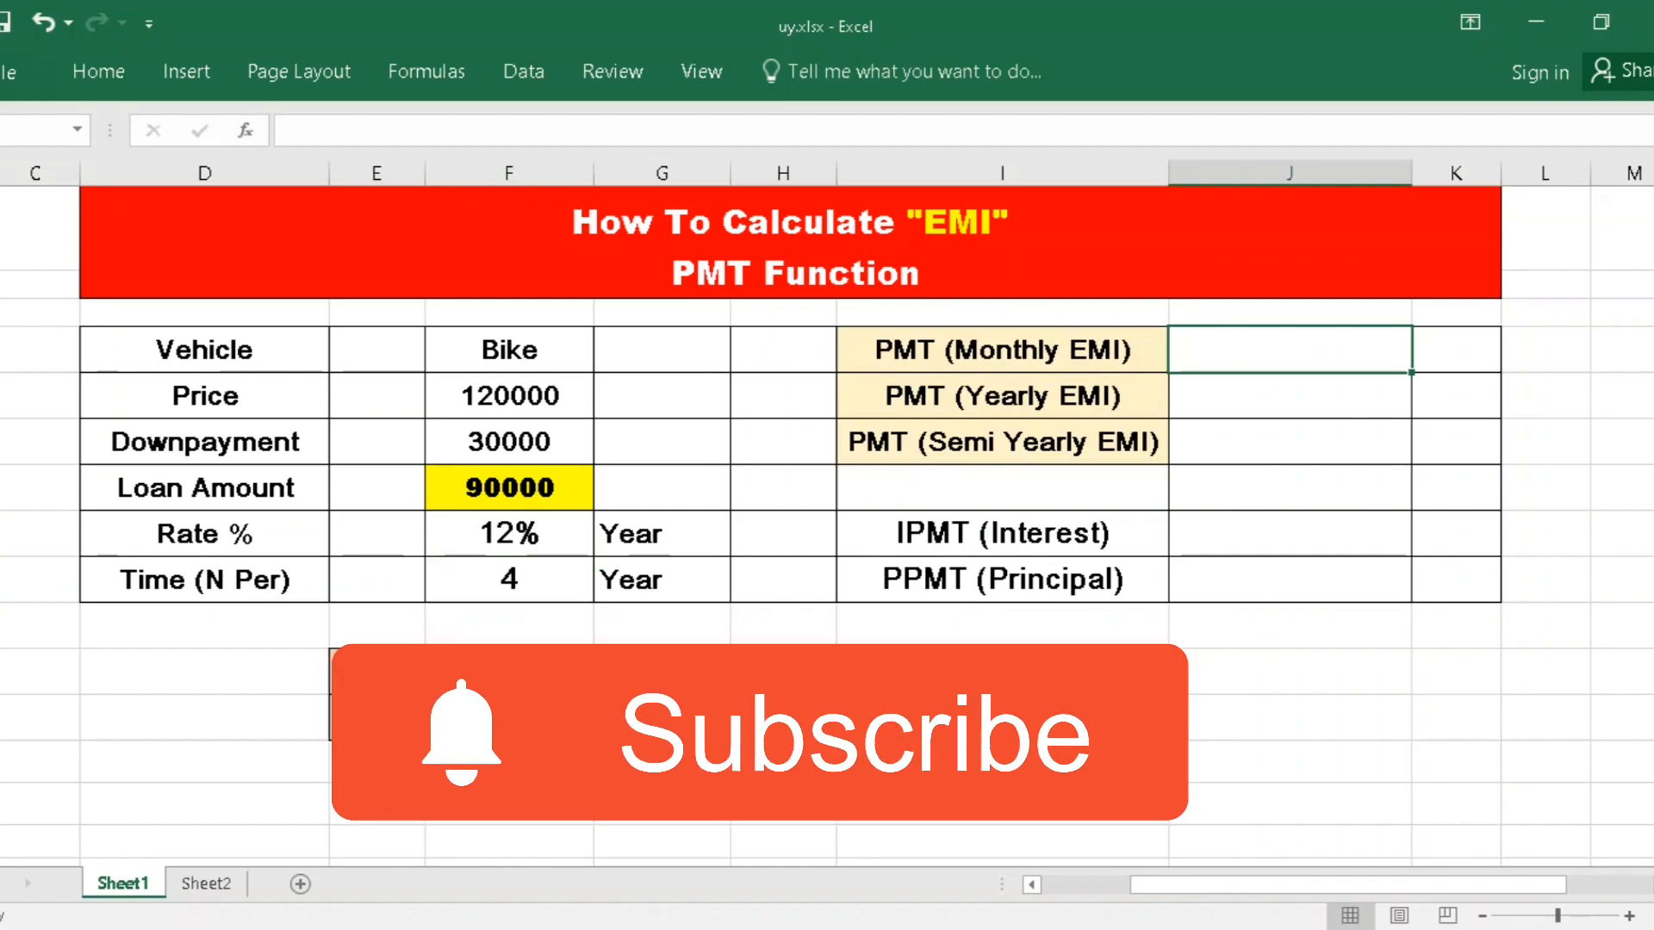
pyautogui.write('=pmt')
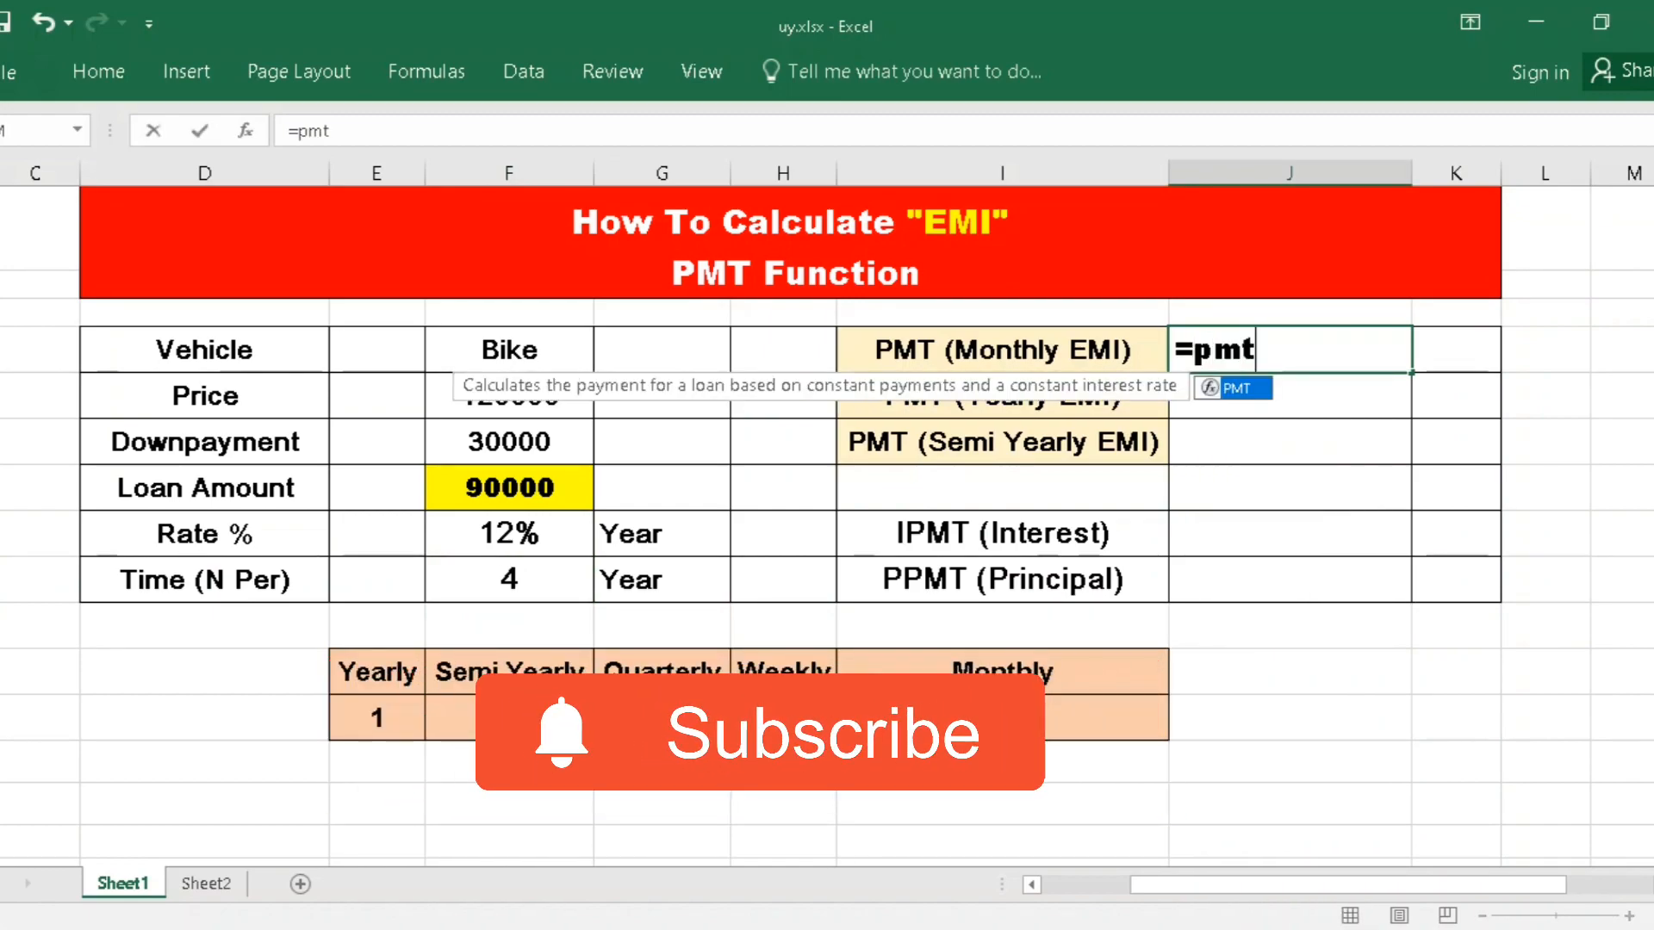
pyautogui.press('Tab')
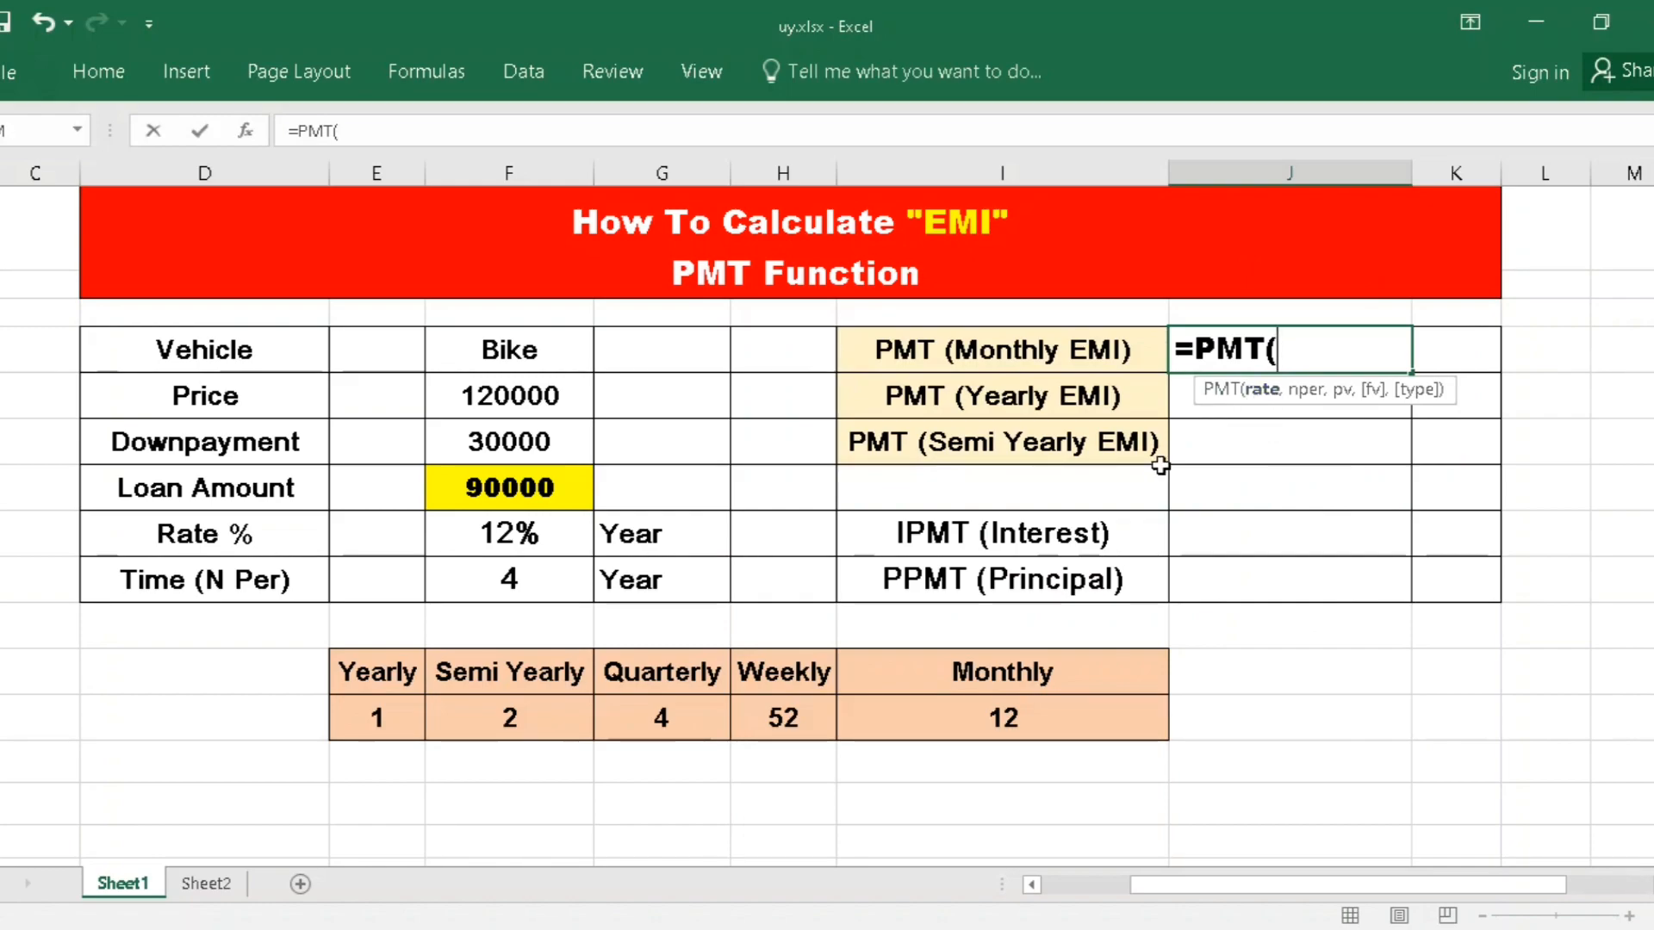
pyautogui.click(486, 538)
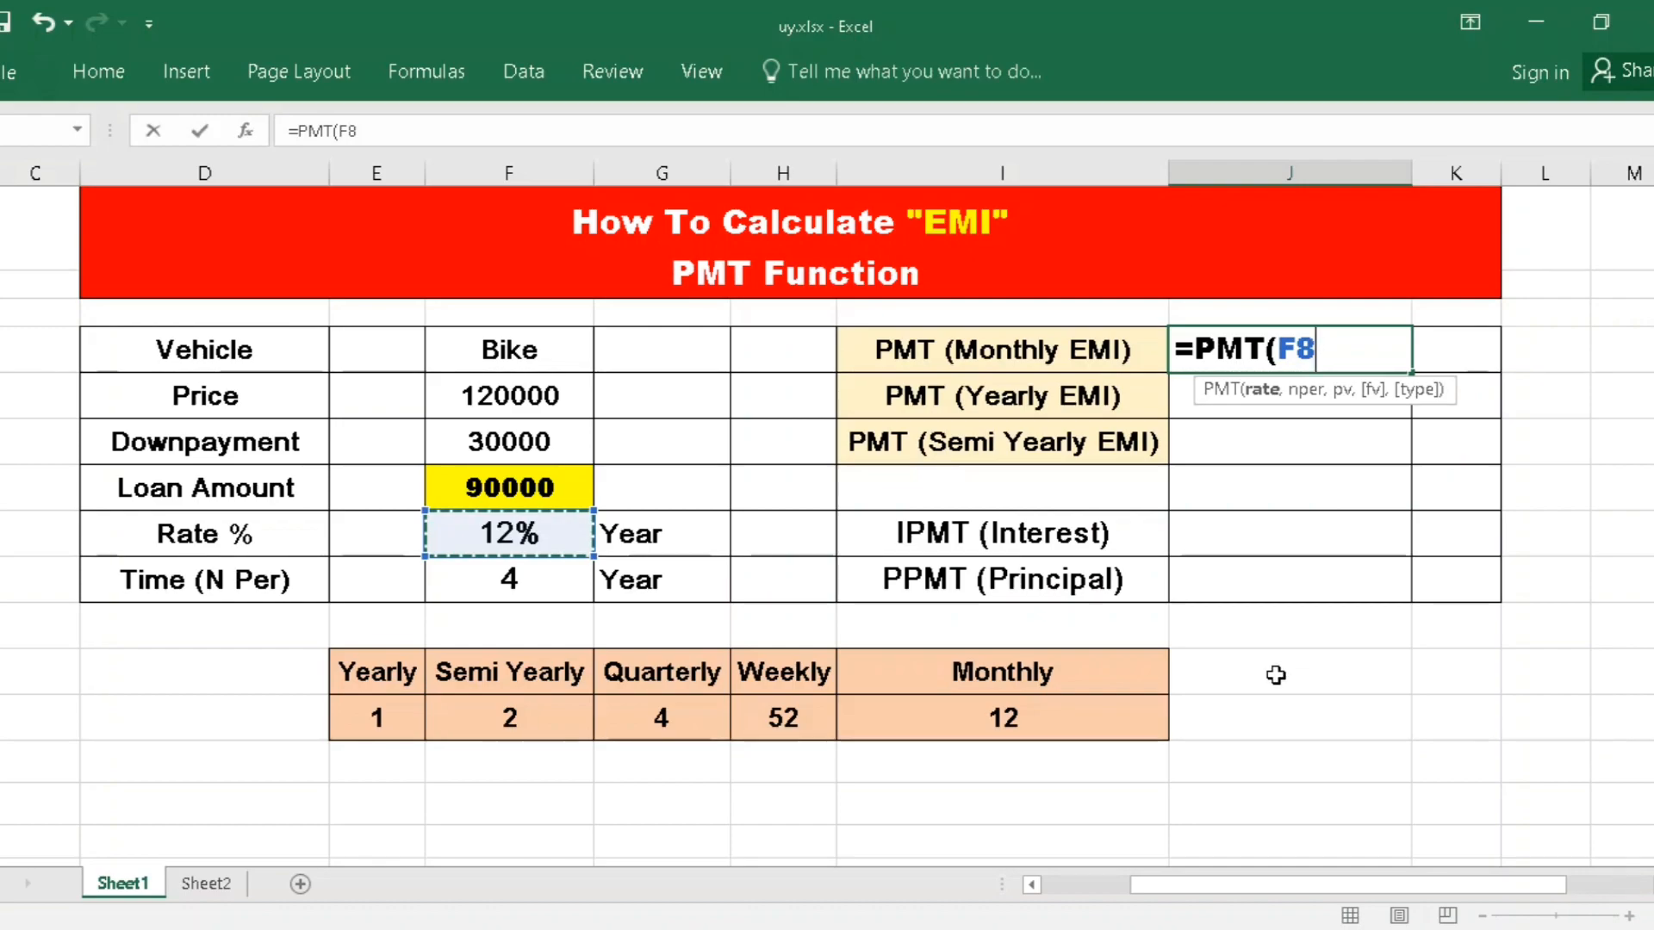
pyautogui.write('/12')
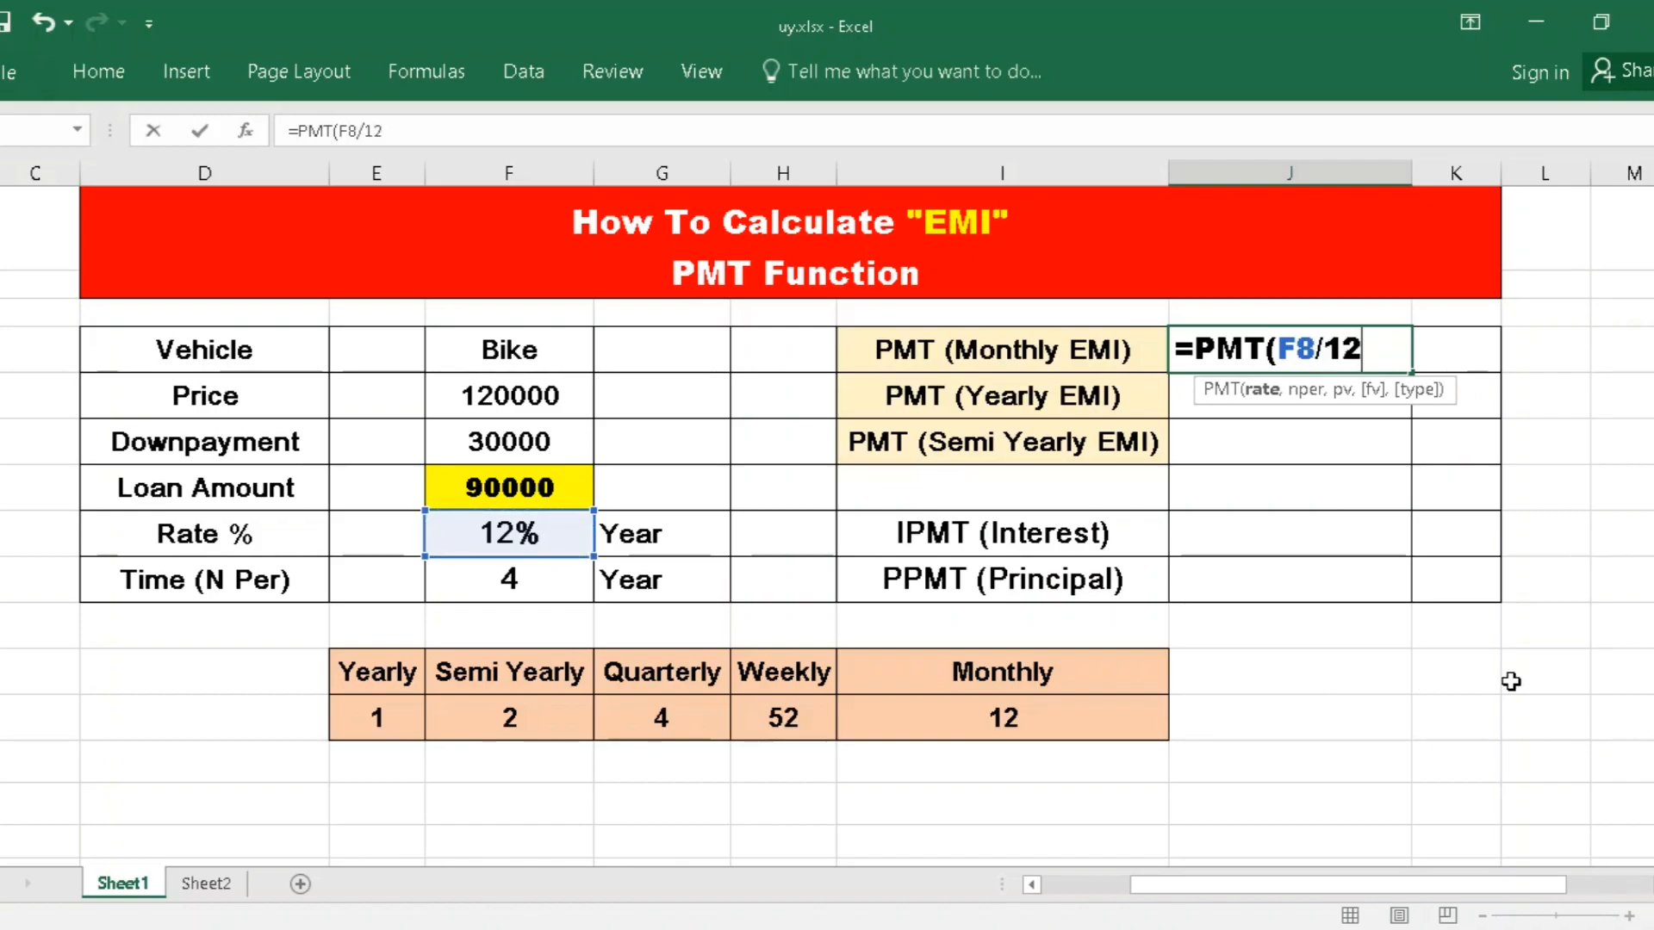
pyautogui.write(',')
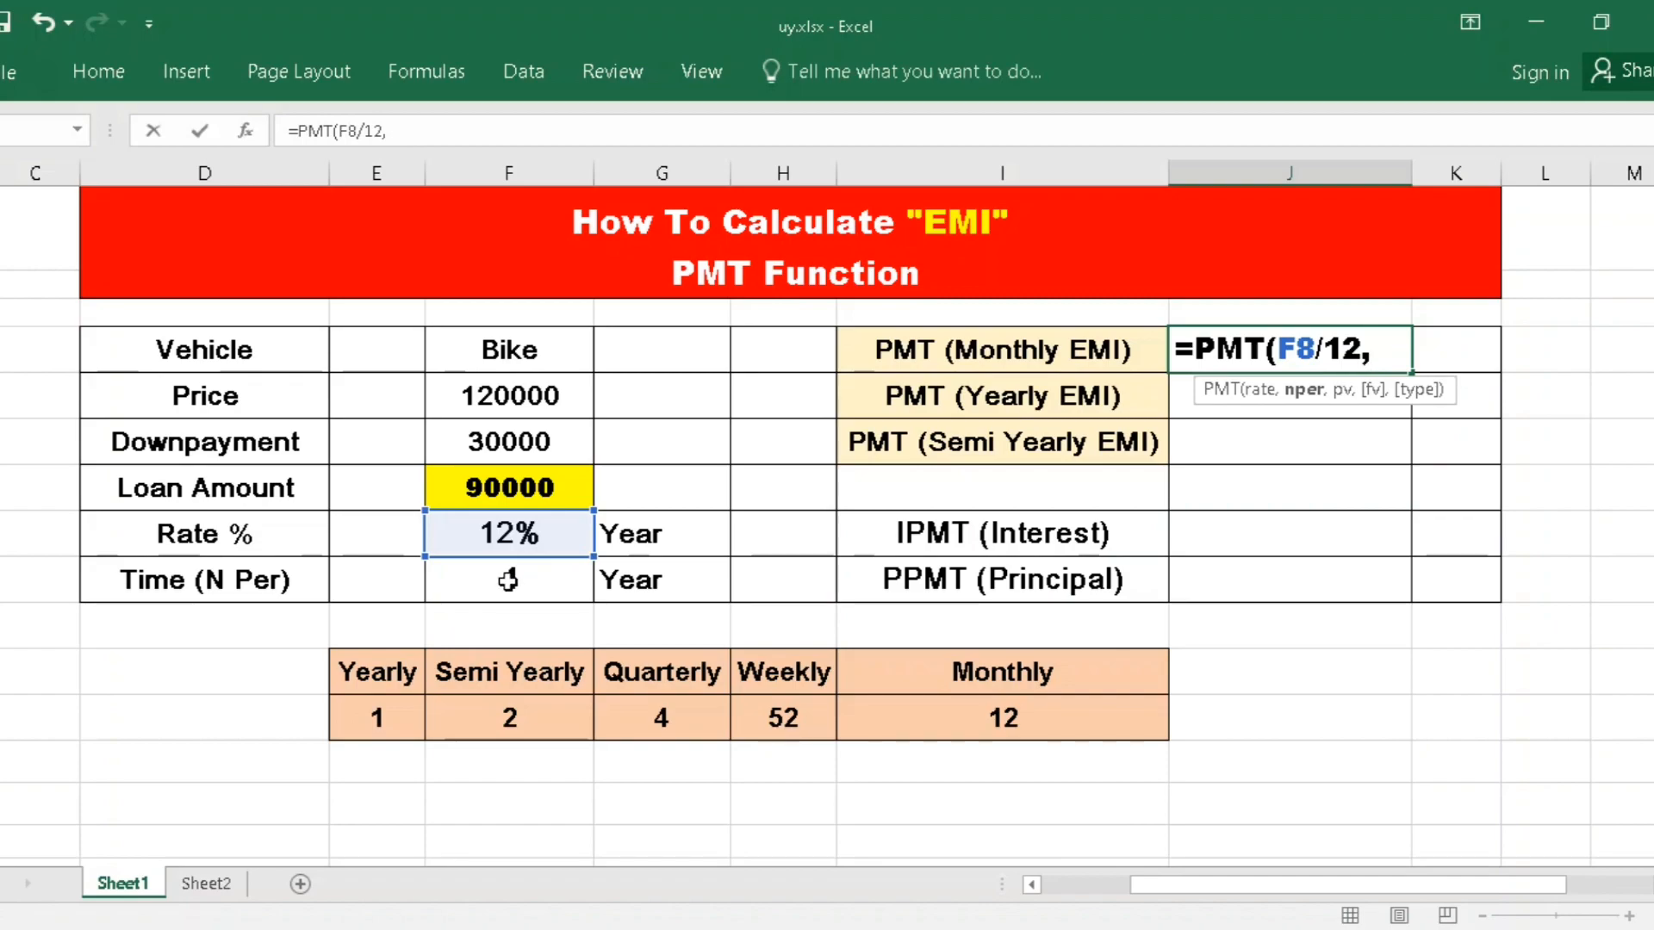
pyautogui.click(514, 579)
pyautogui.write('*12')
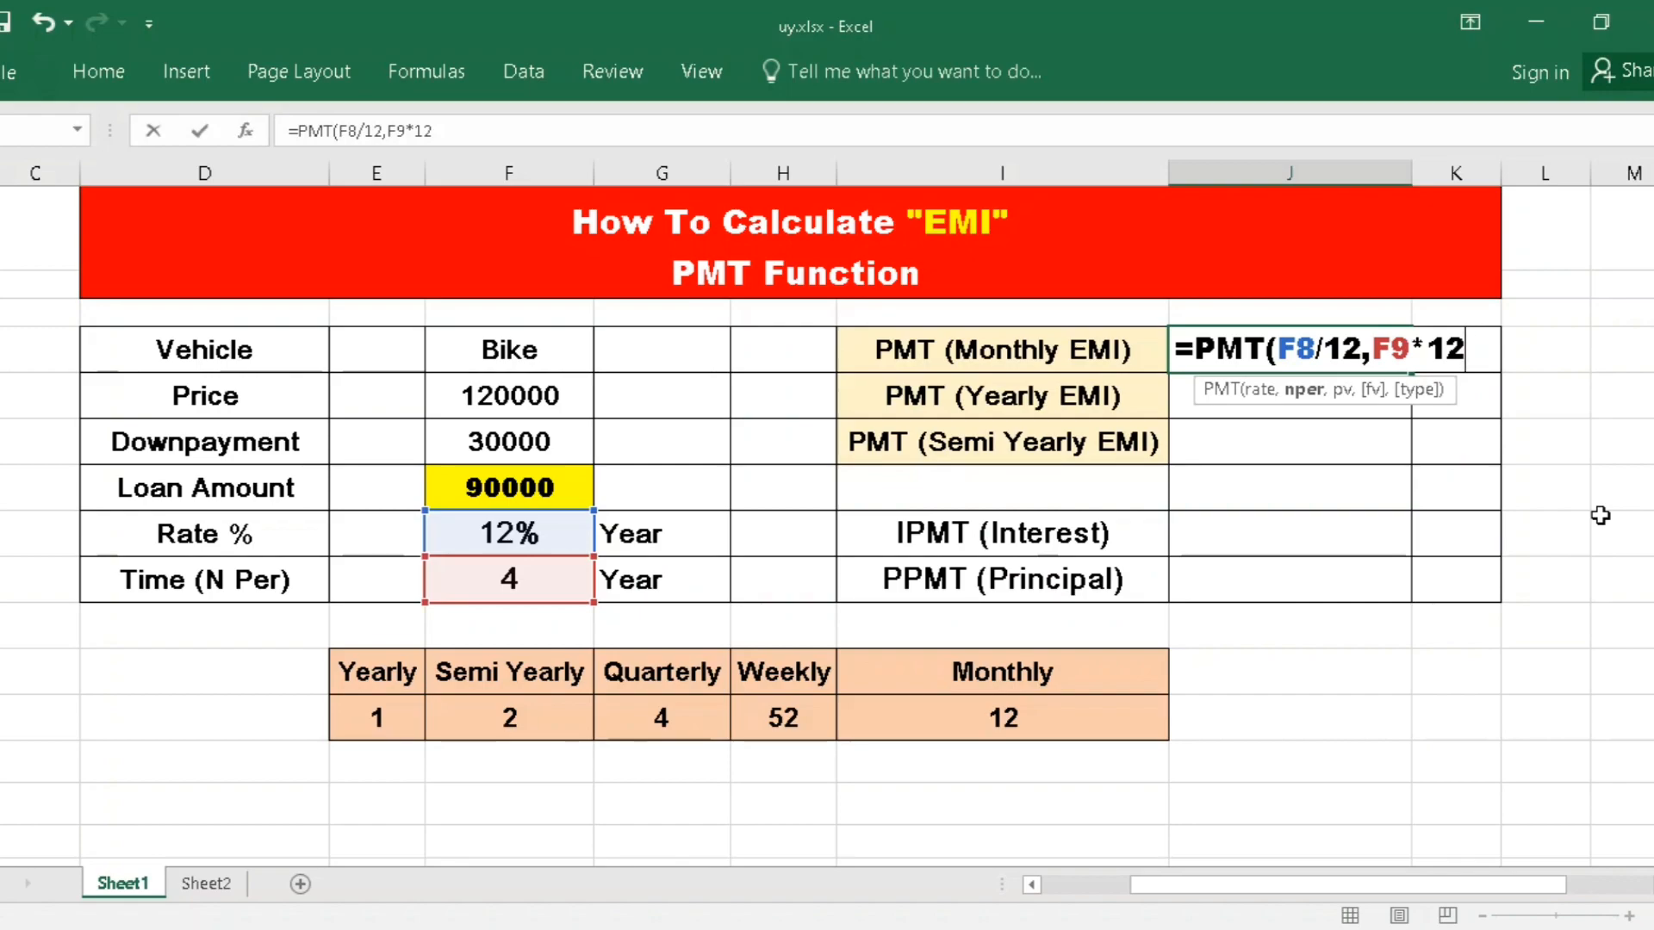
pyautogui.write(',')
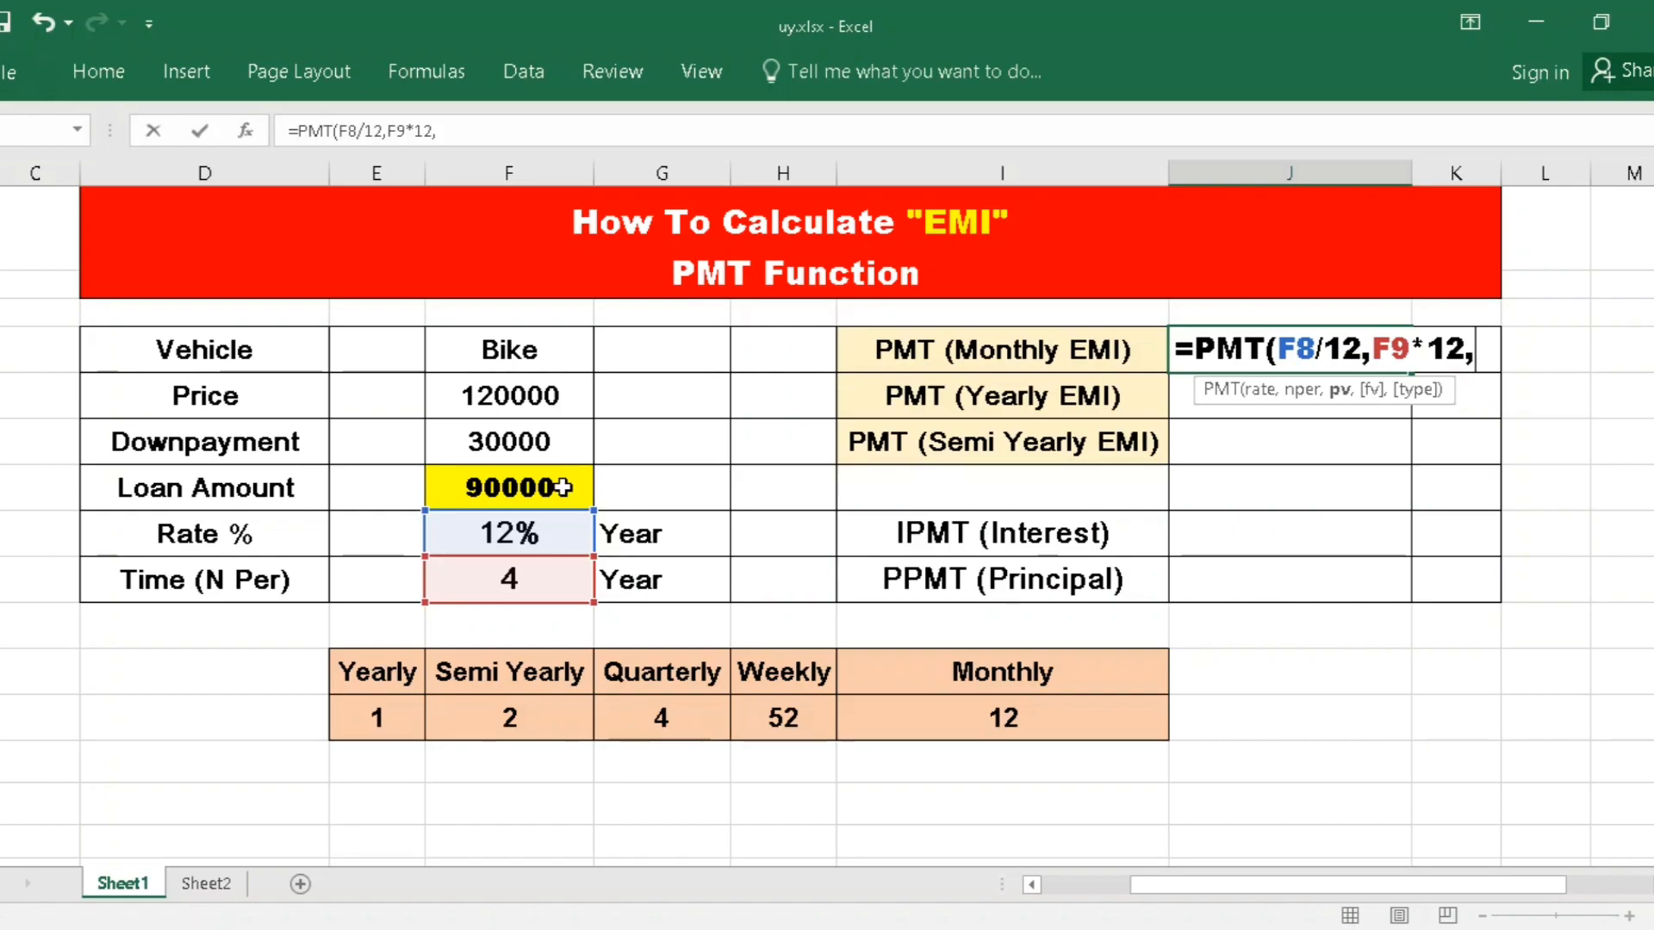
pyautogui.click(561, 487)
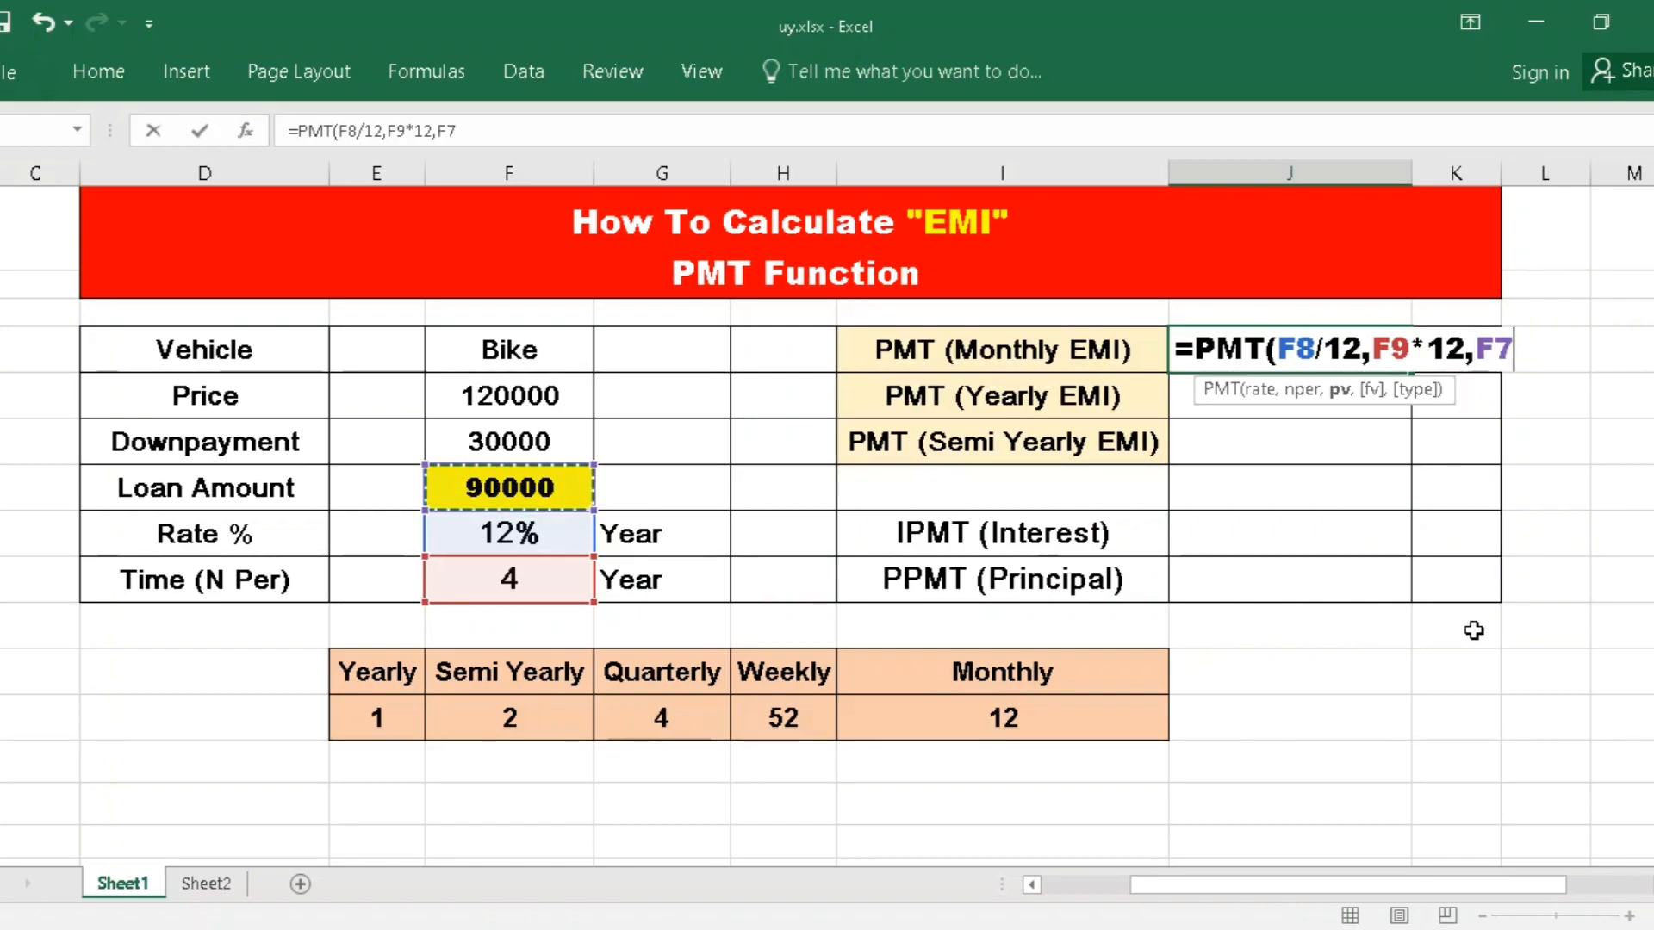
pyautogui.write(')')
pyautogui.press('Return')
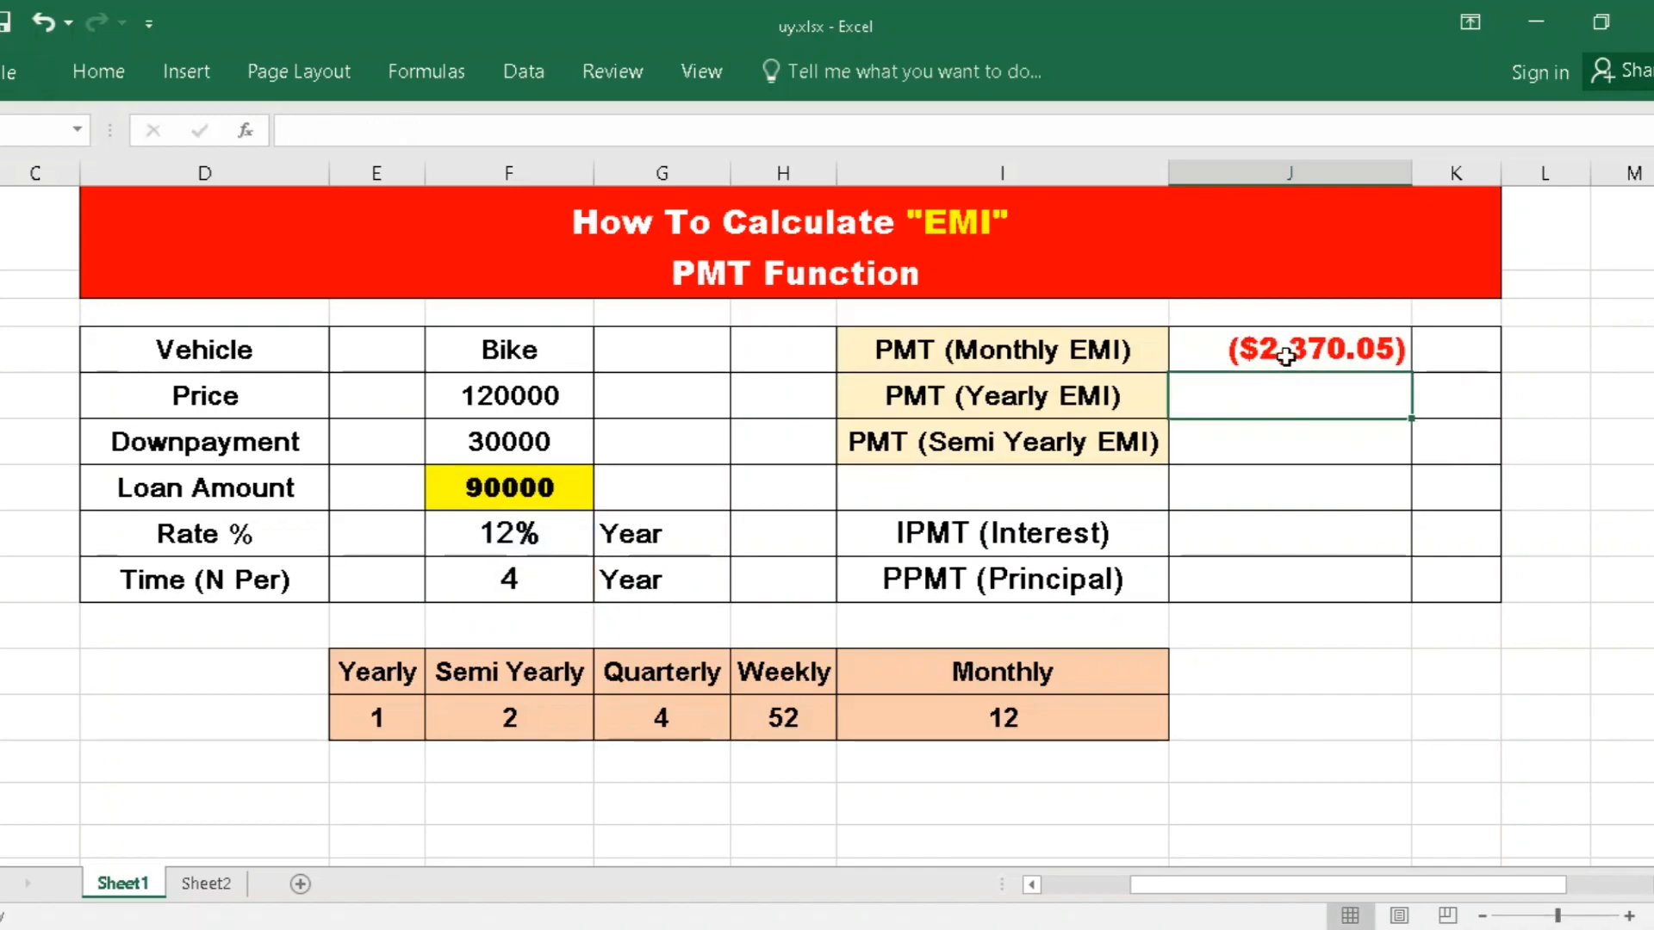
# - Apply the comma number style to the monthly EMI result in J4 so it has no currency symbol
pyautogui.click(1292, 353)
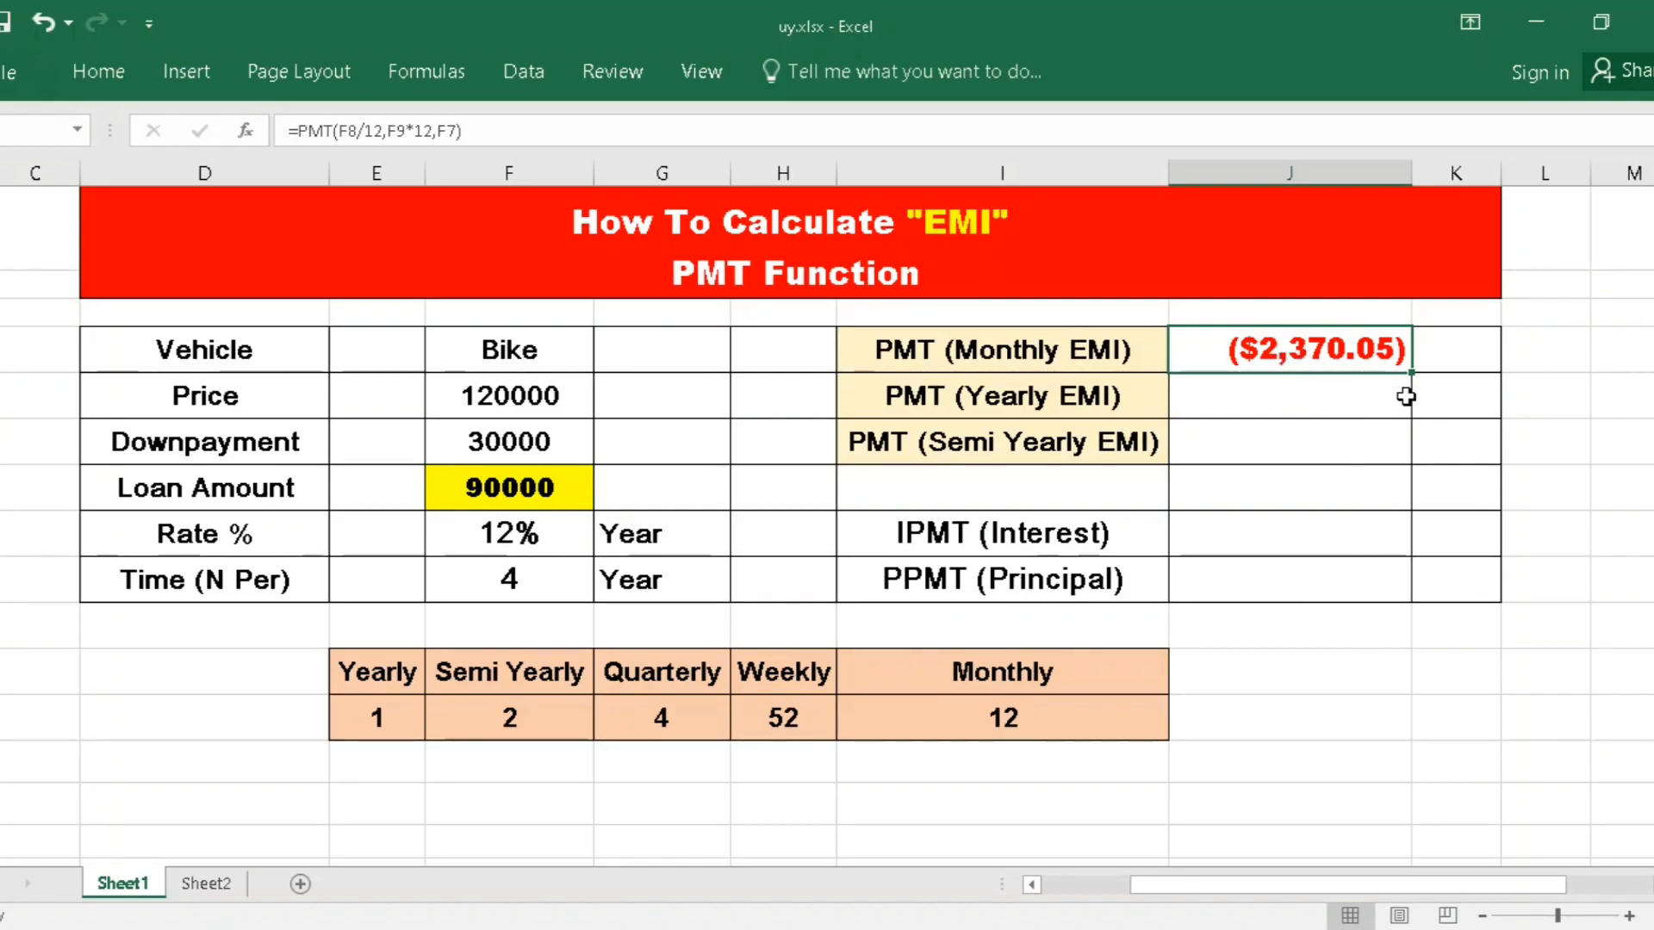
pyautogui.click(98, 72)
pyautogui.doubleClick(99, 69)
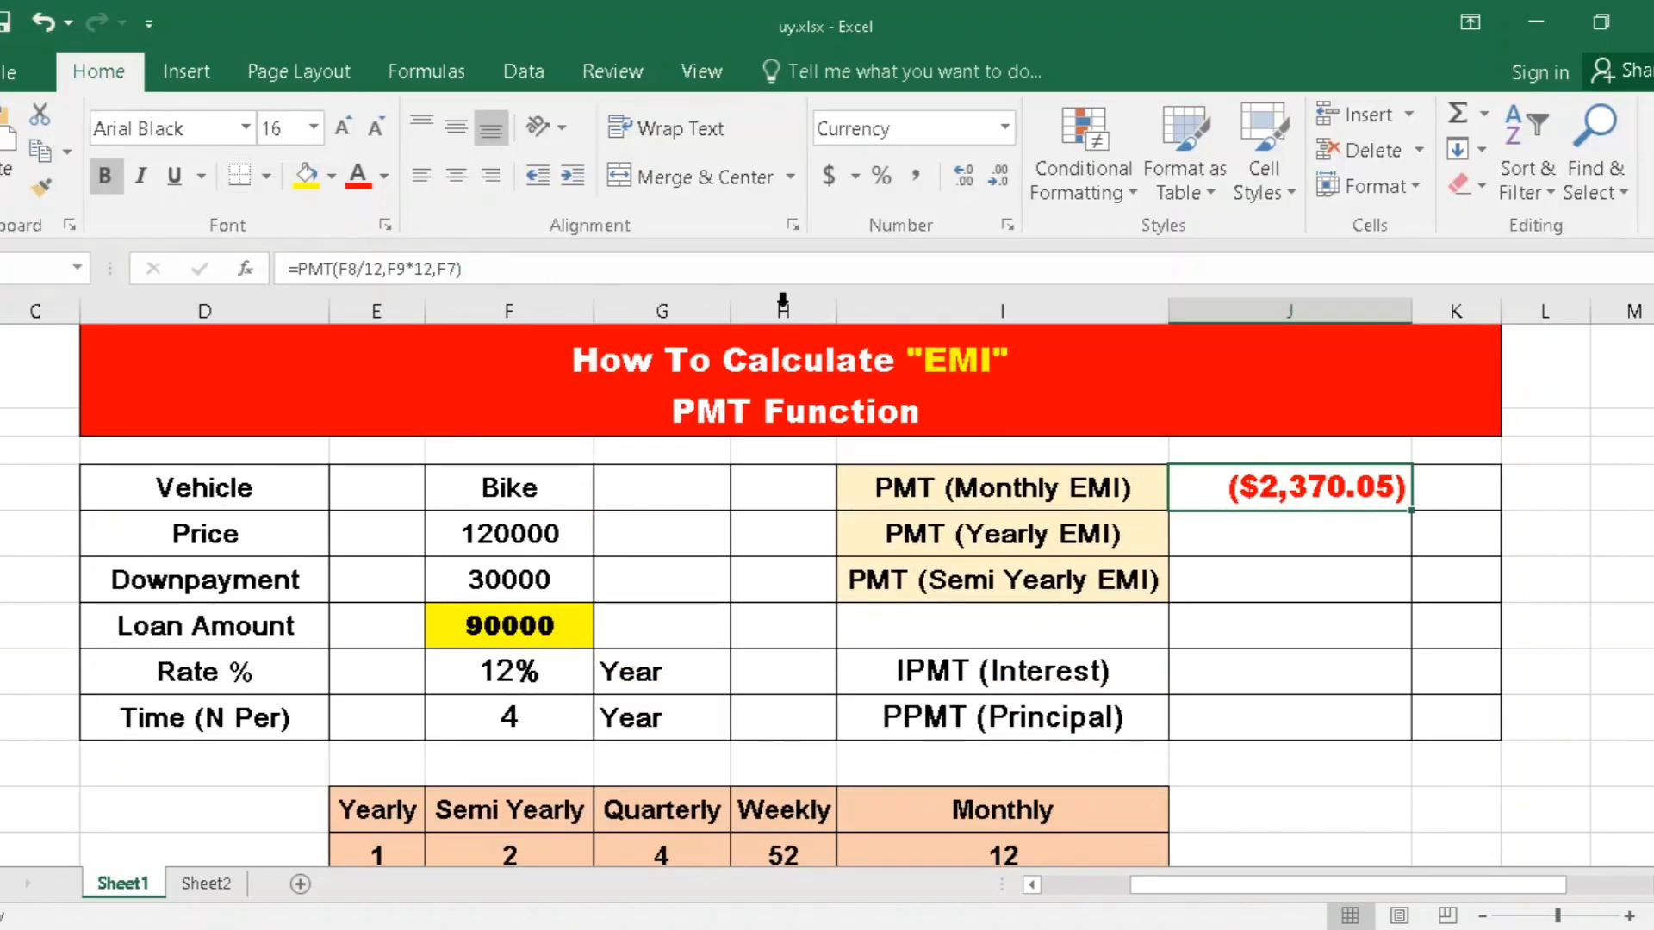
pyautogui.click(915, 179)
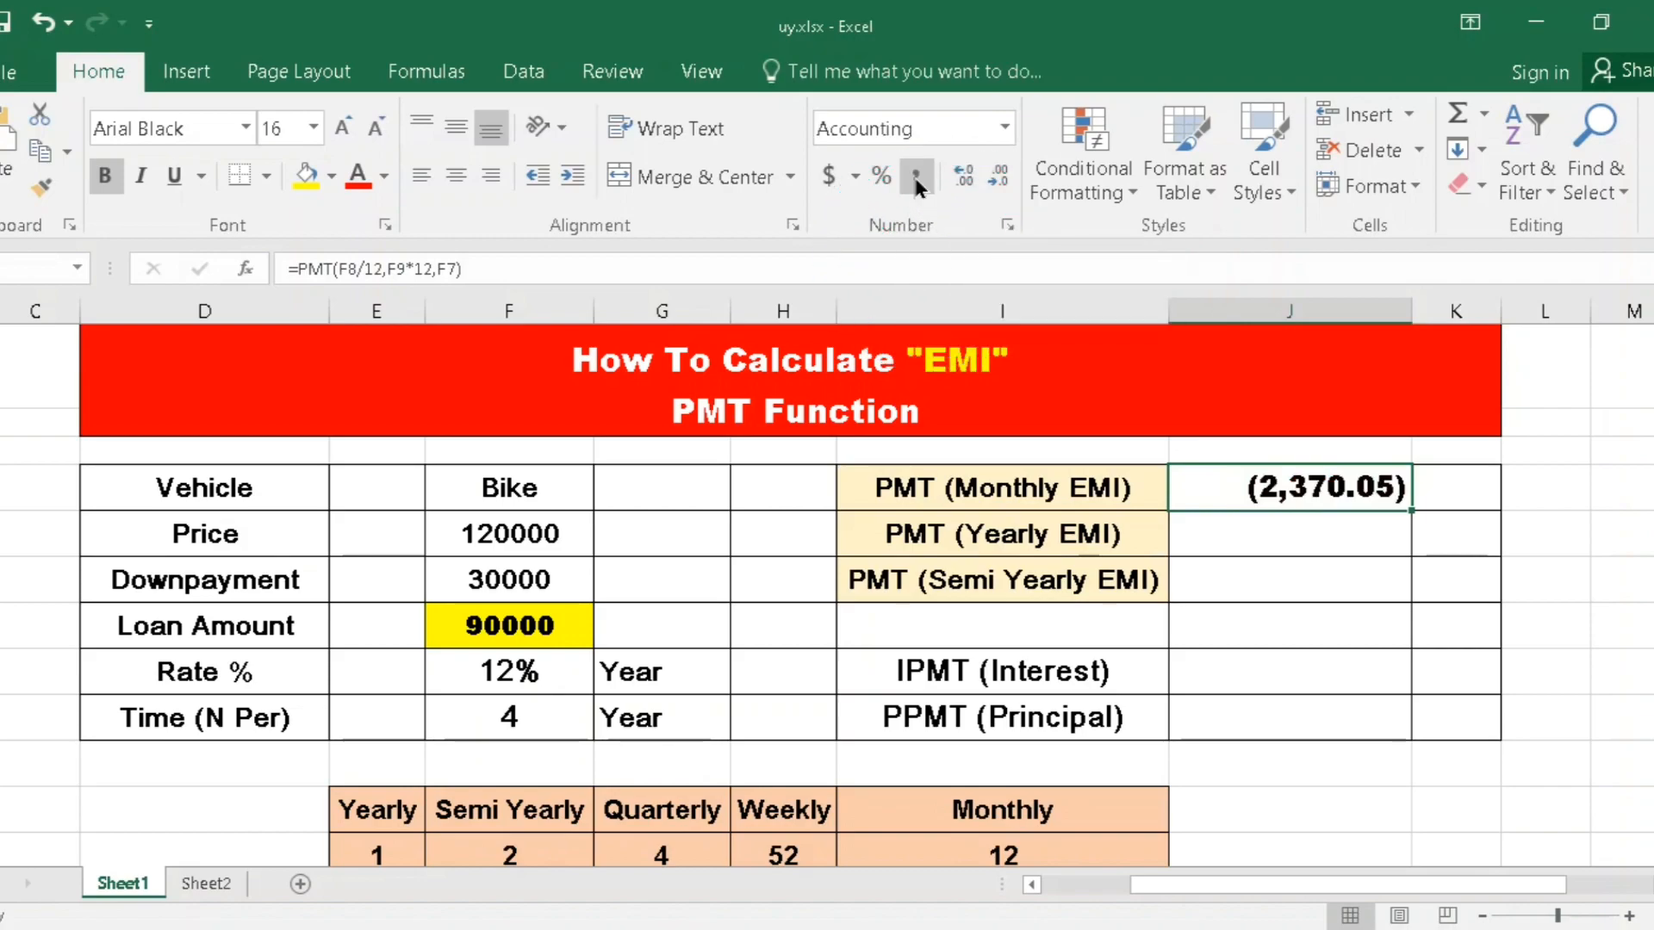
pyautogui.doubleClick(101, 69)
# - Calculate the yearly EMI in J5 with the formula =PMT(F8,F9,F7)
pyautogui.click(1297, 397)
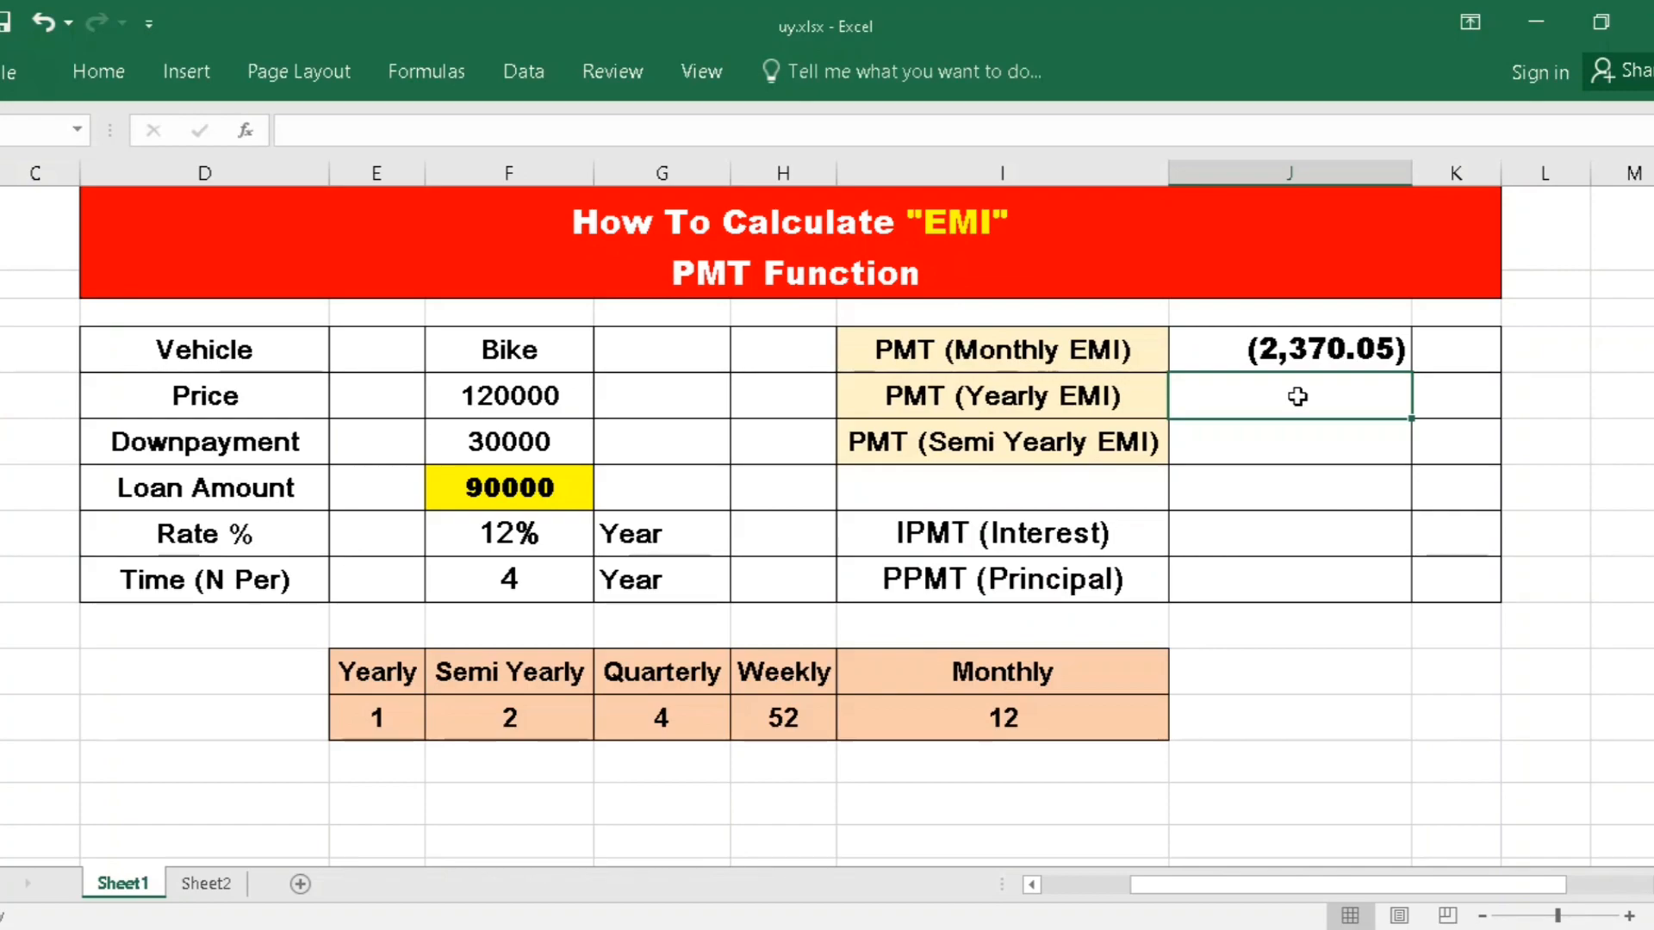
pyautogui.write('=pmt')
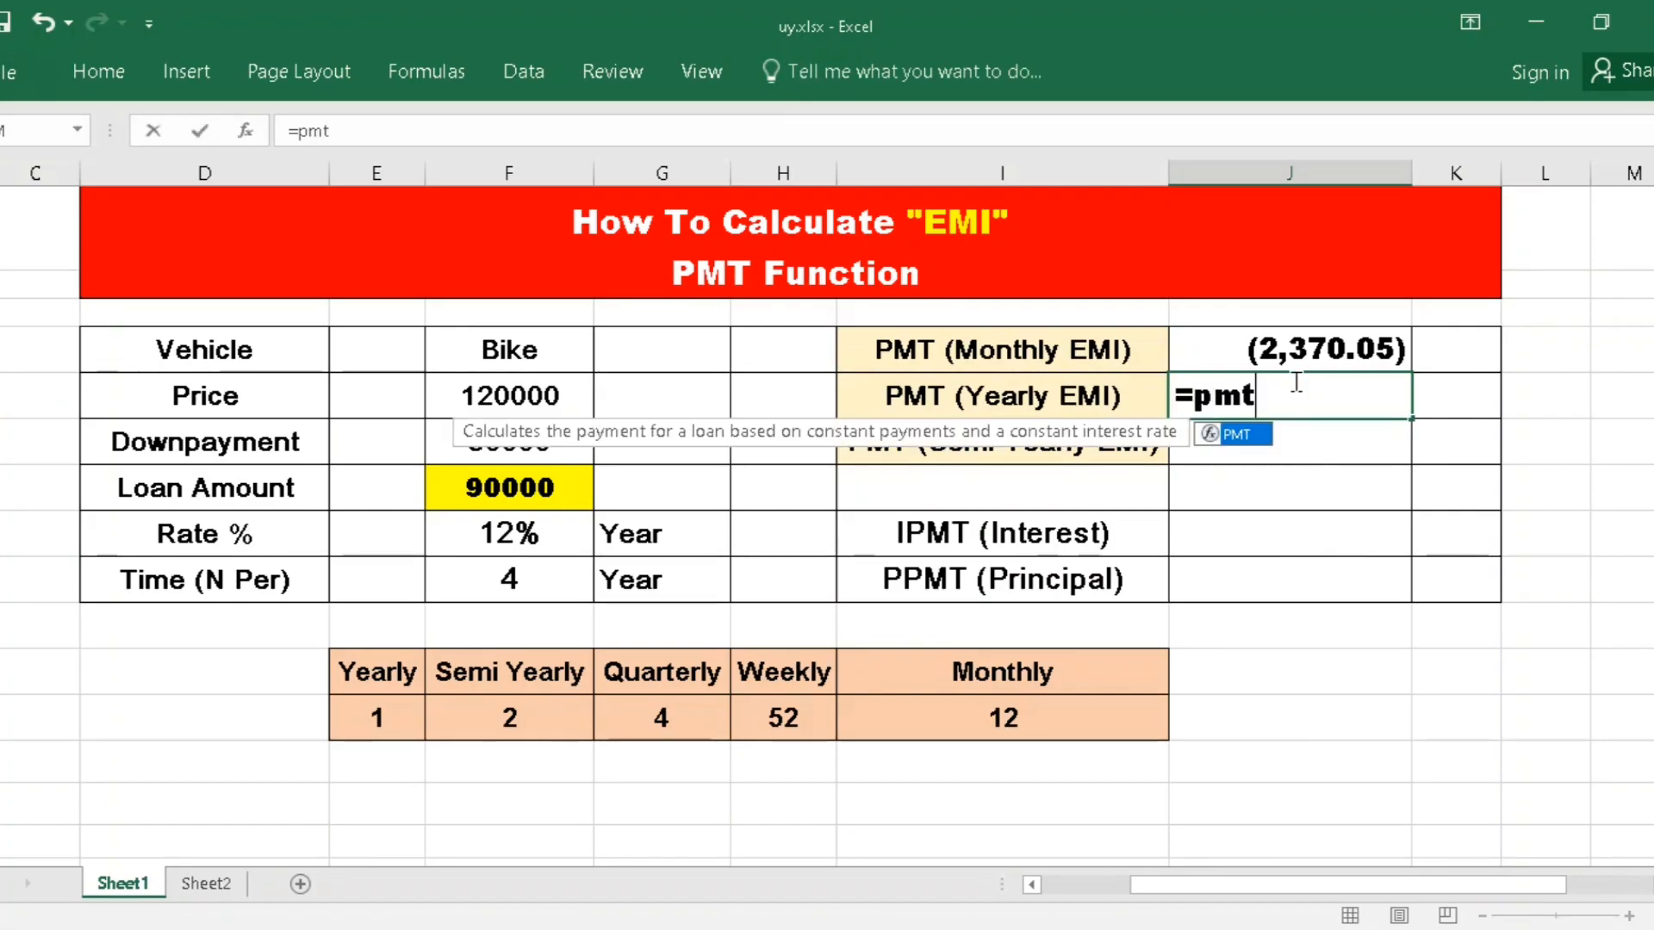
pyautogui.press('Tab')
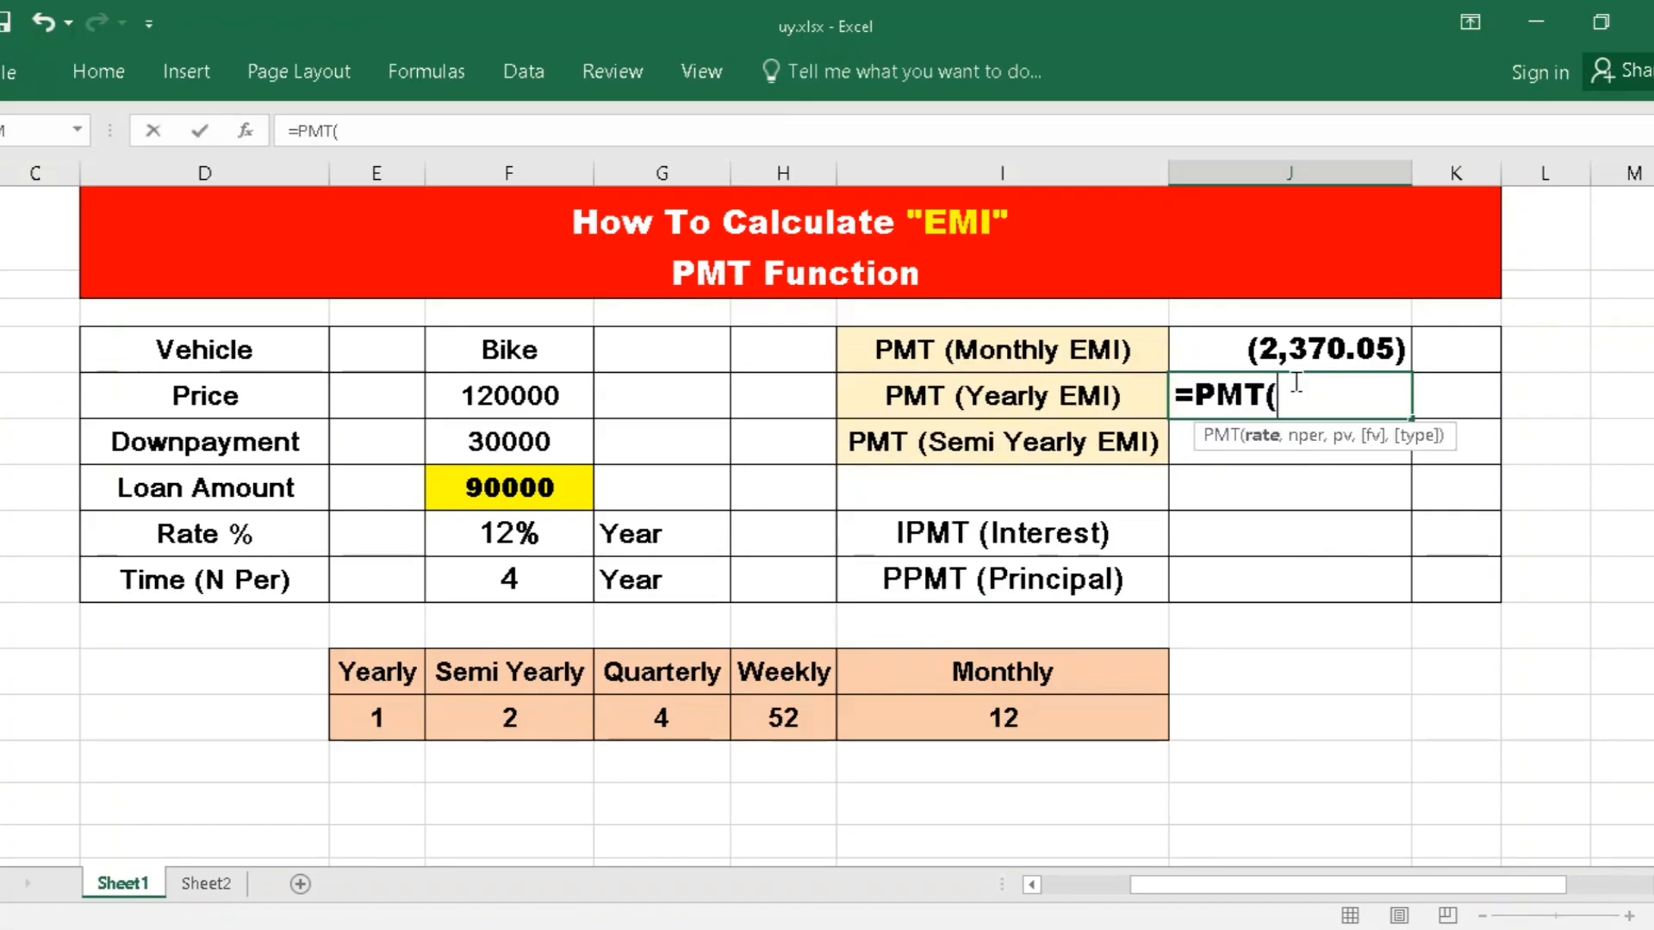
pyautogui.click(472, 527)
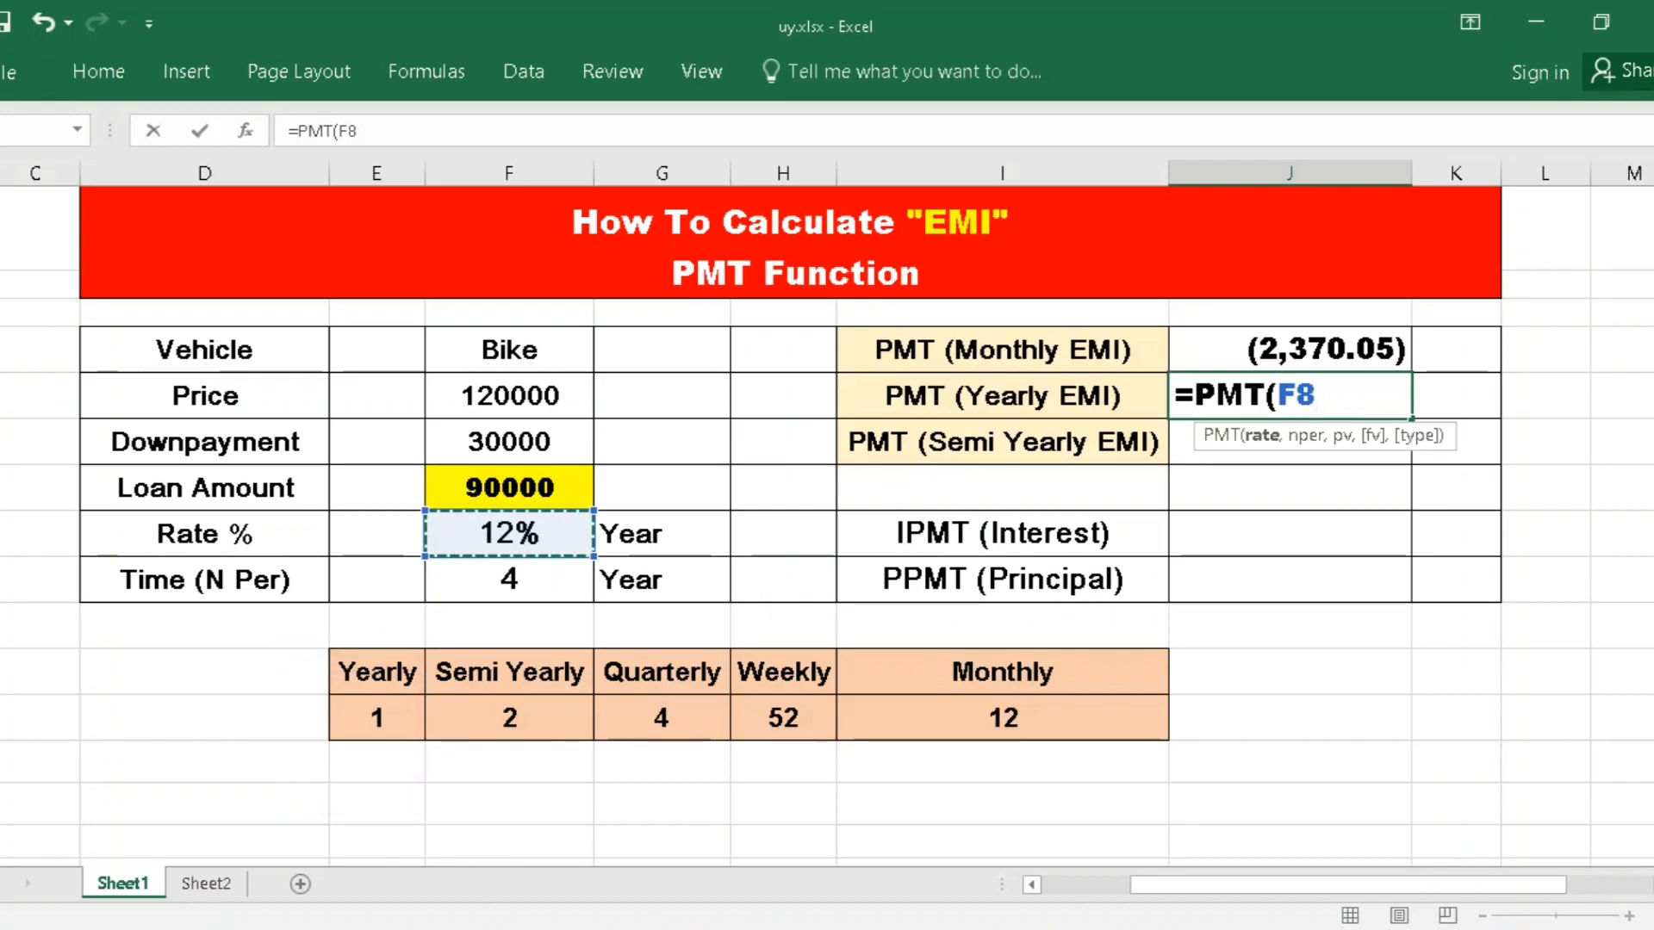
pyautogui.write(',')
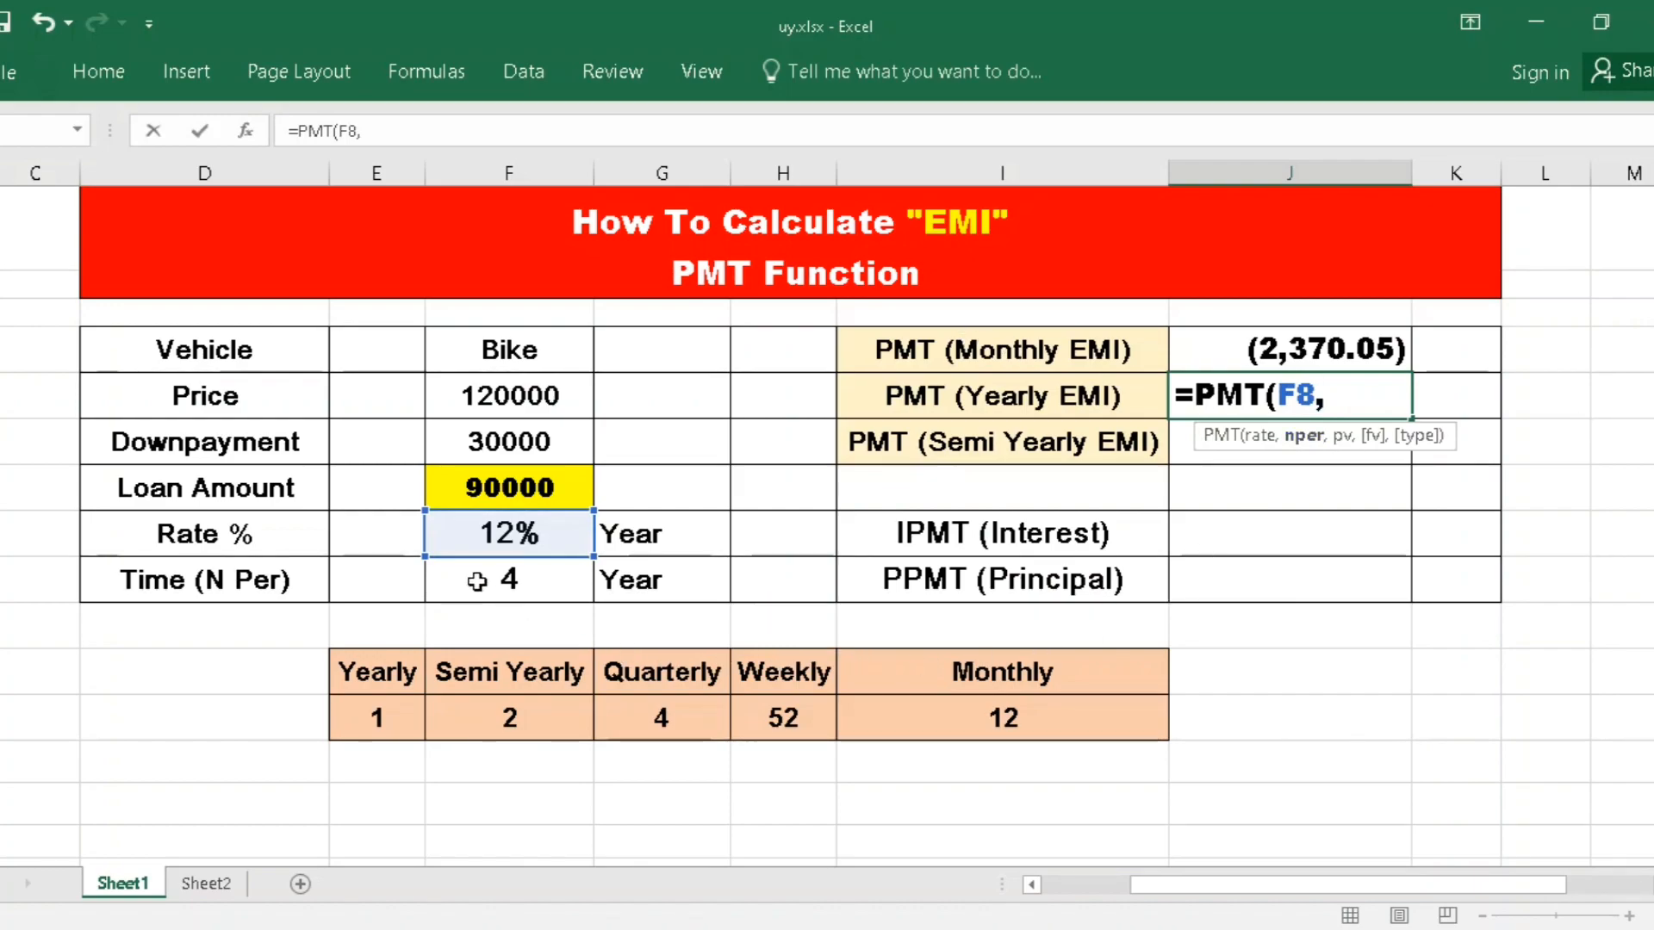
pyautogui.click(463, 582)
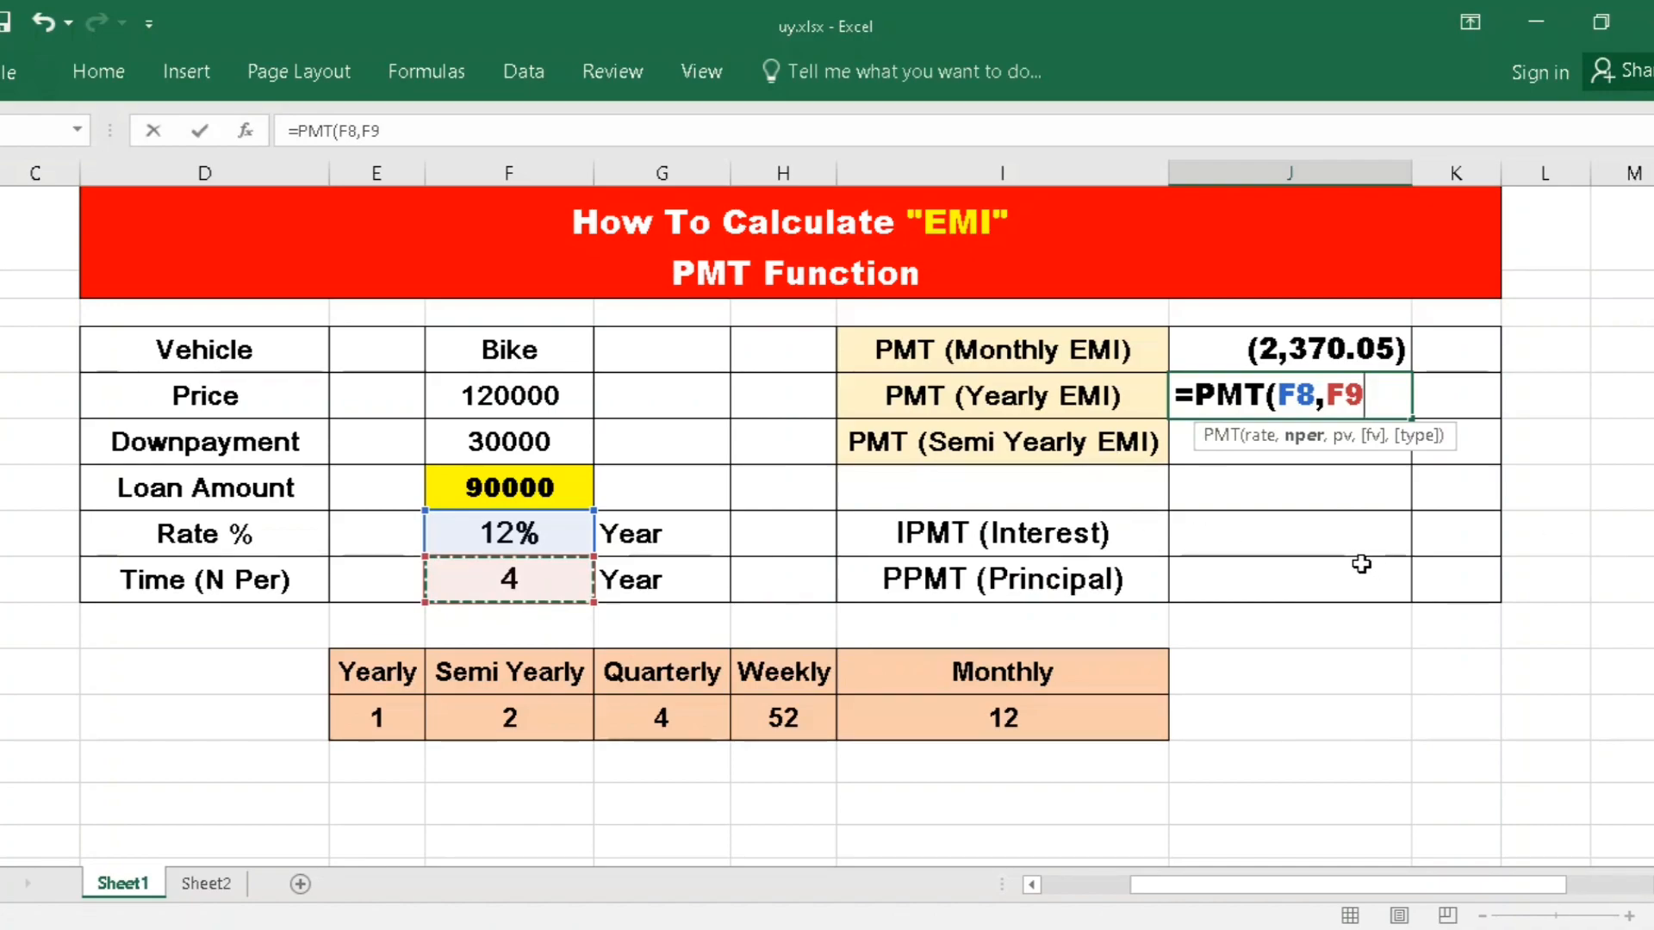
pyautogui.write(',')
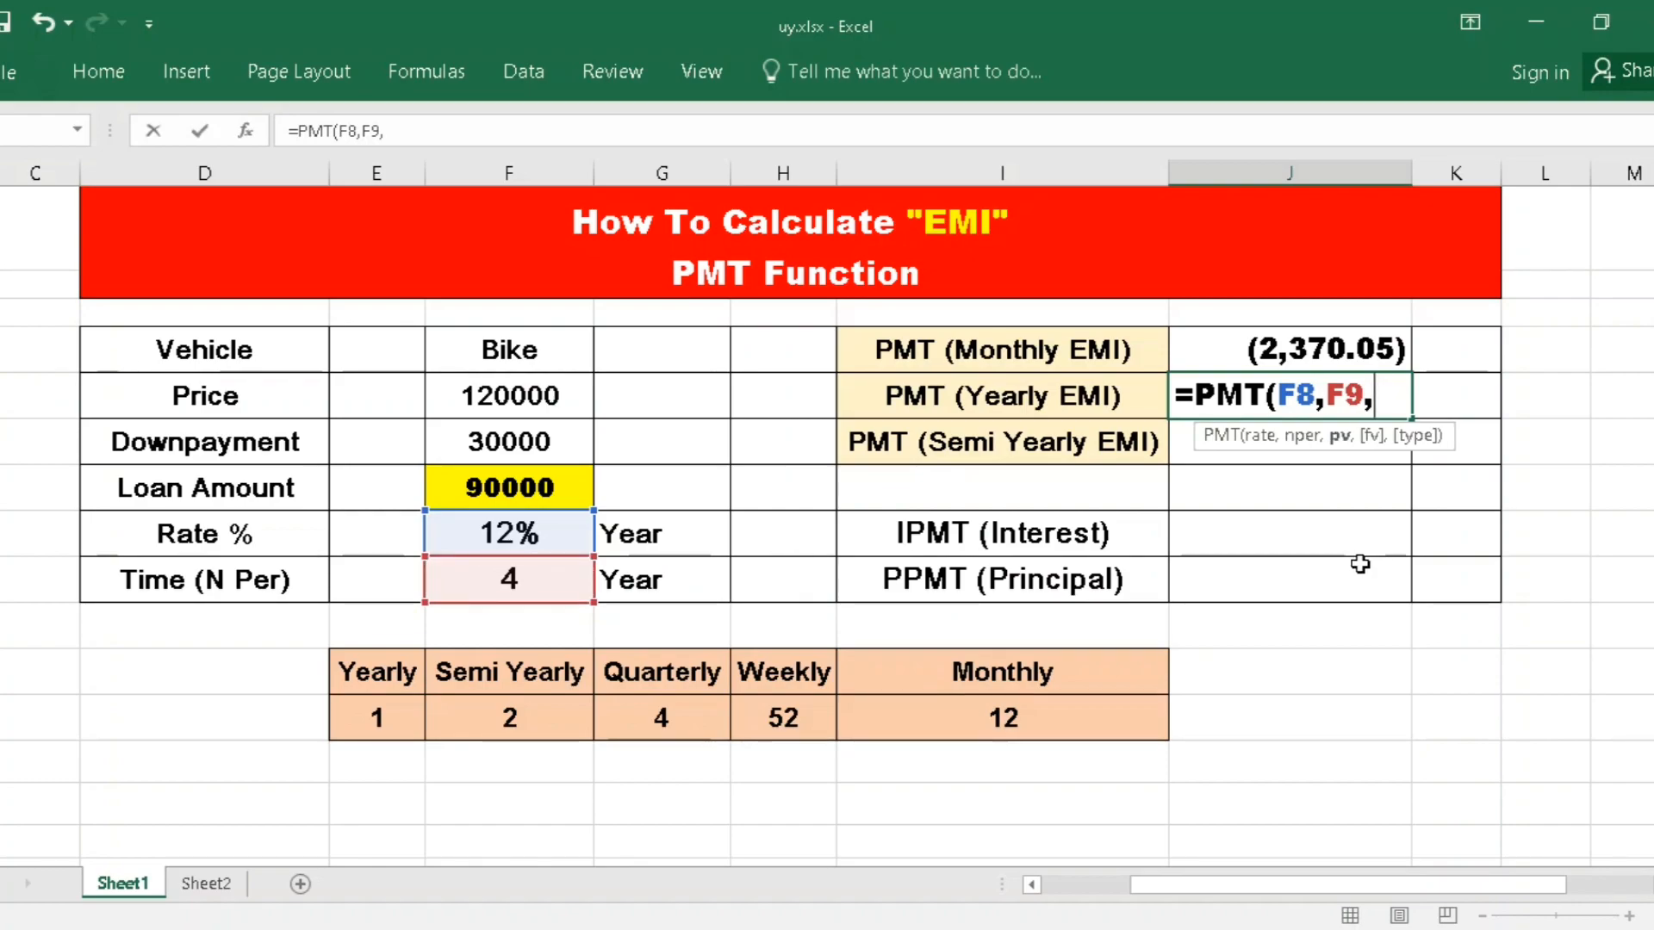
pyautogui.click(474, 480)
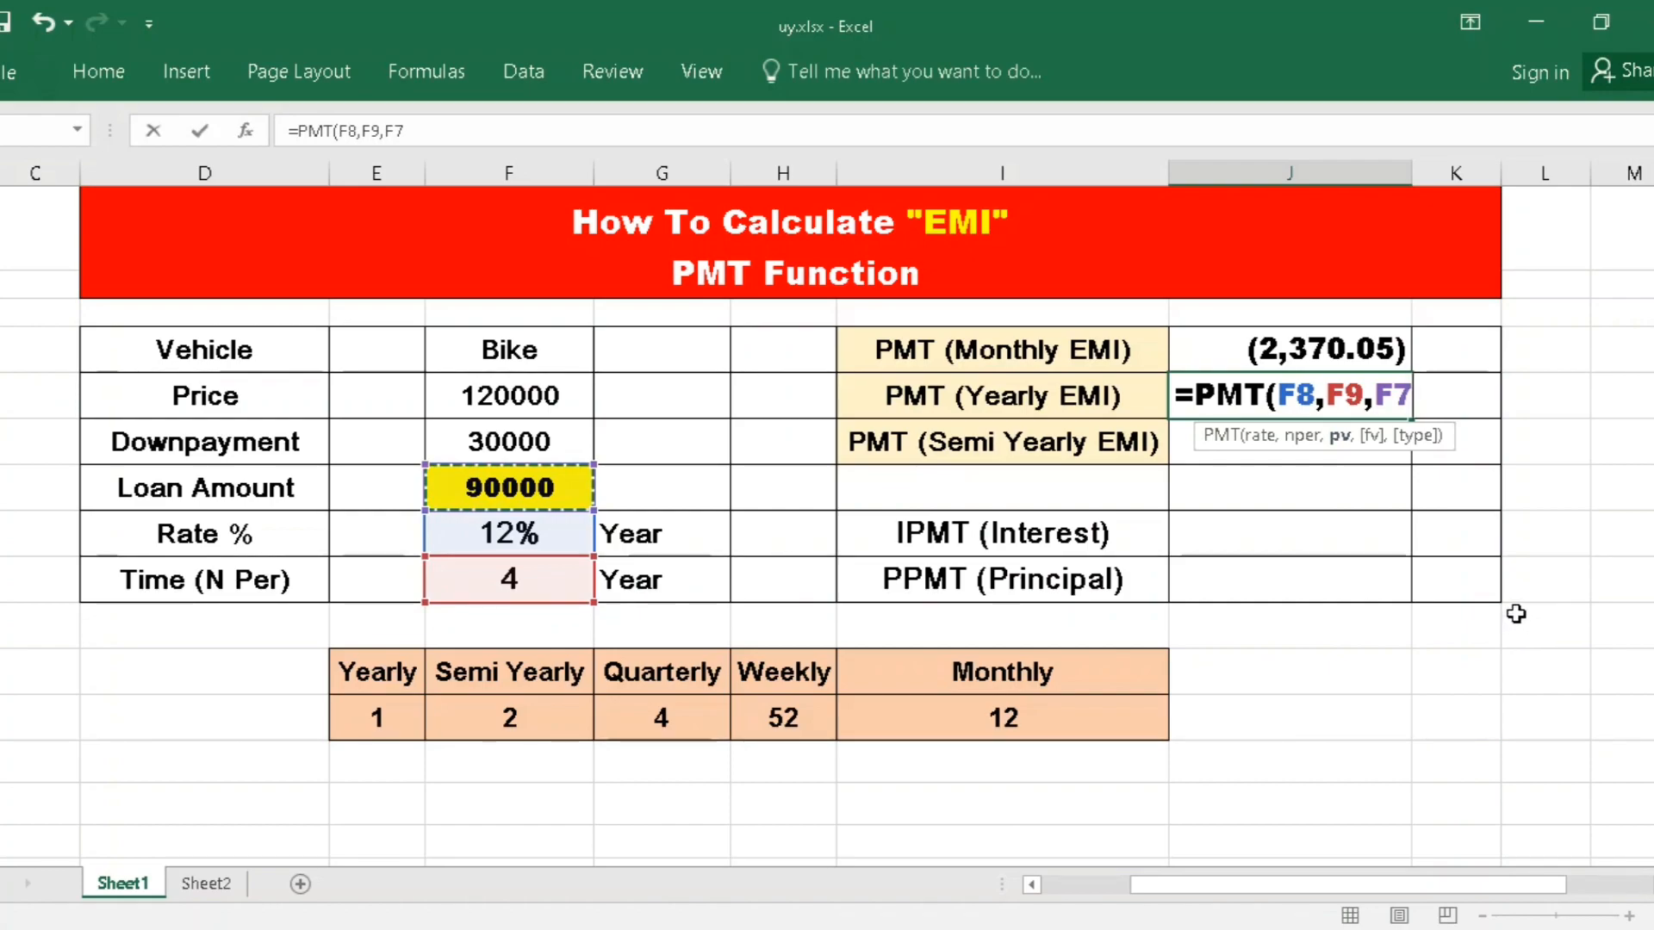
pyautogui.write(')')
pyautogui.press('Return')
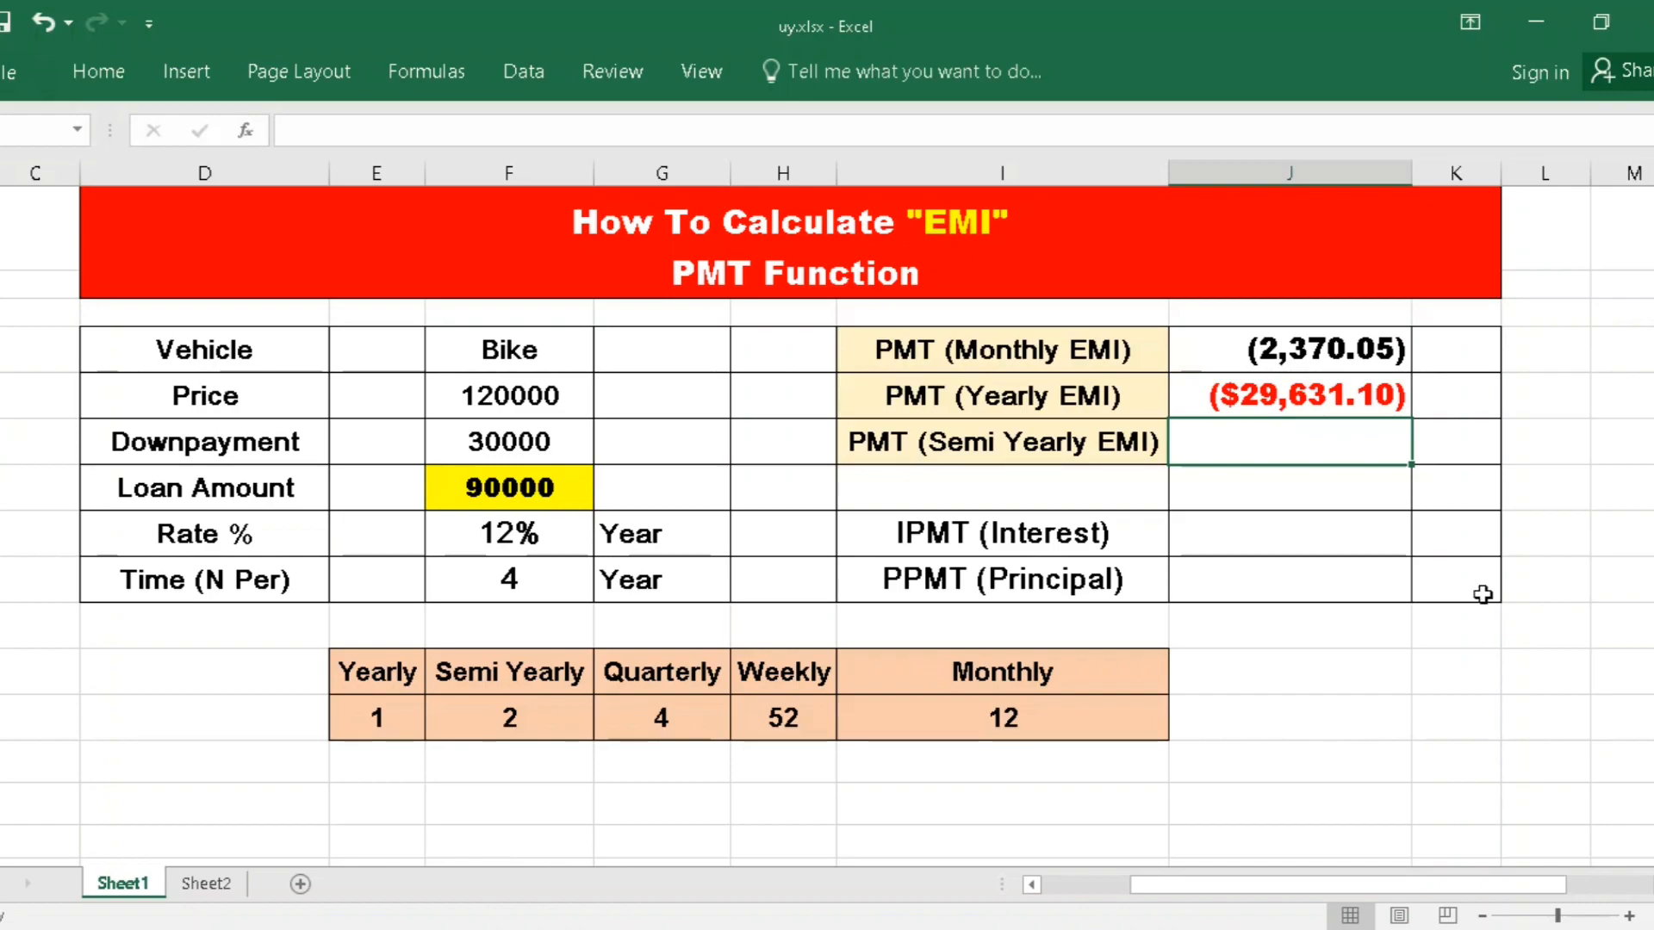
pyautogui.click(1249, 405)
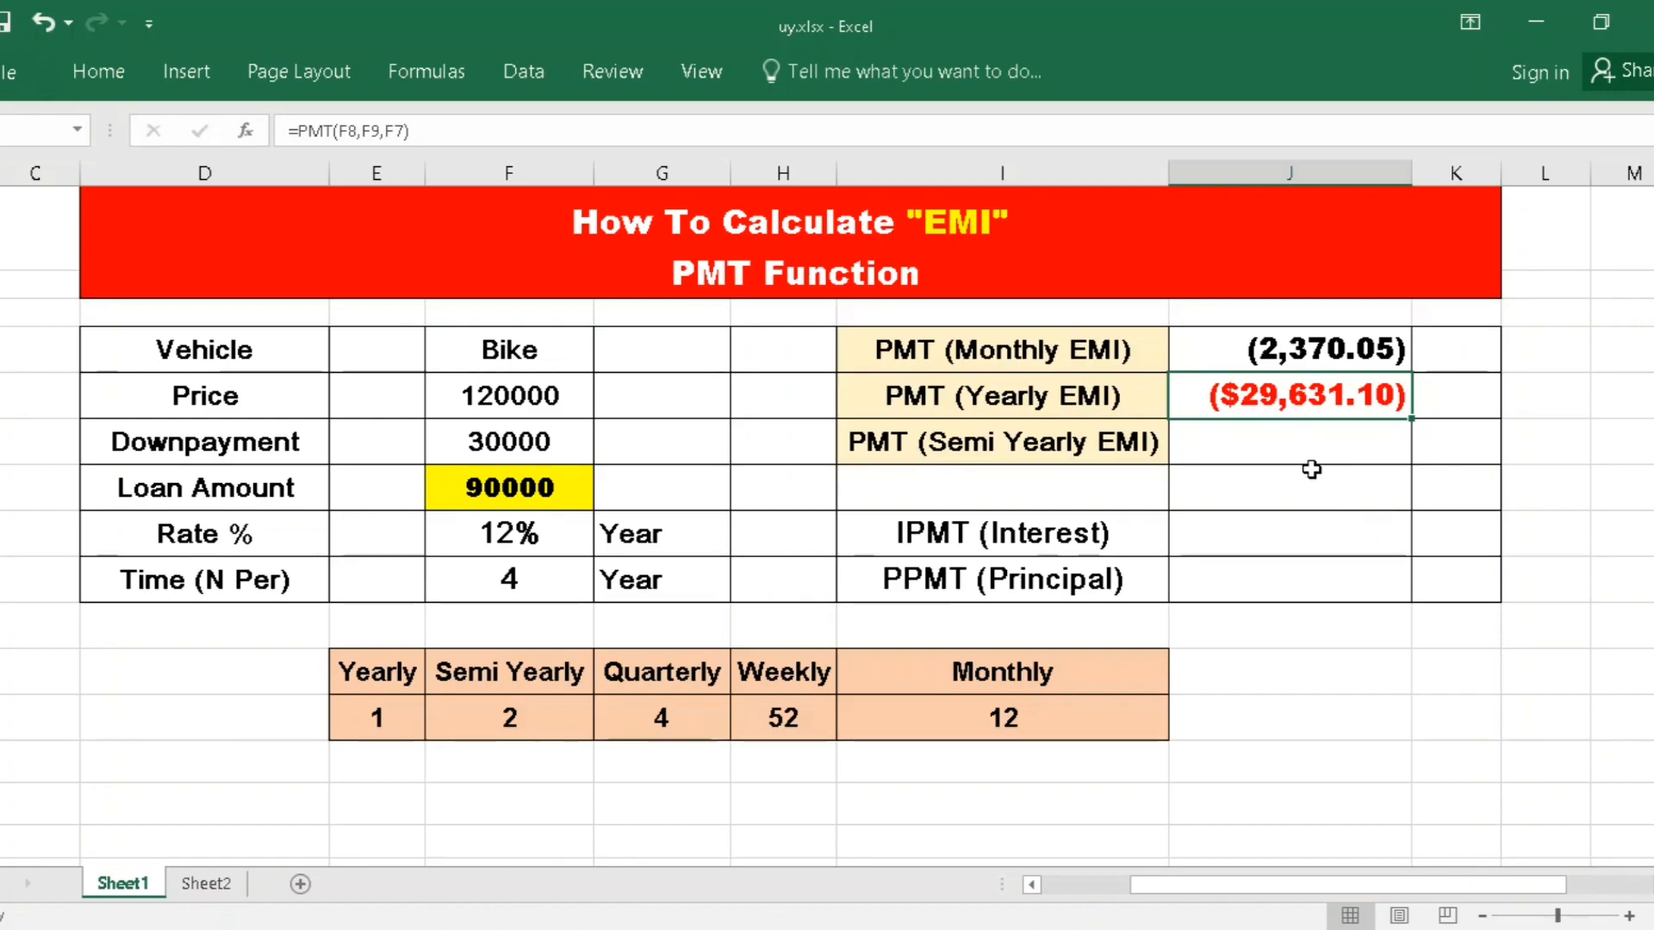
# - Calculate the semi-yearly EMI in J6 with the formula =PMT(F8/2,F9*2,F7)
pyautogui.click(1271, 451)
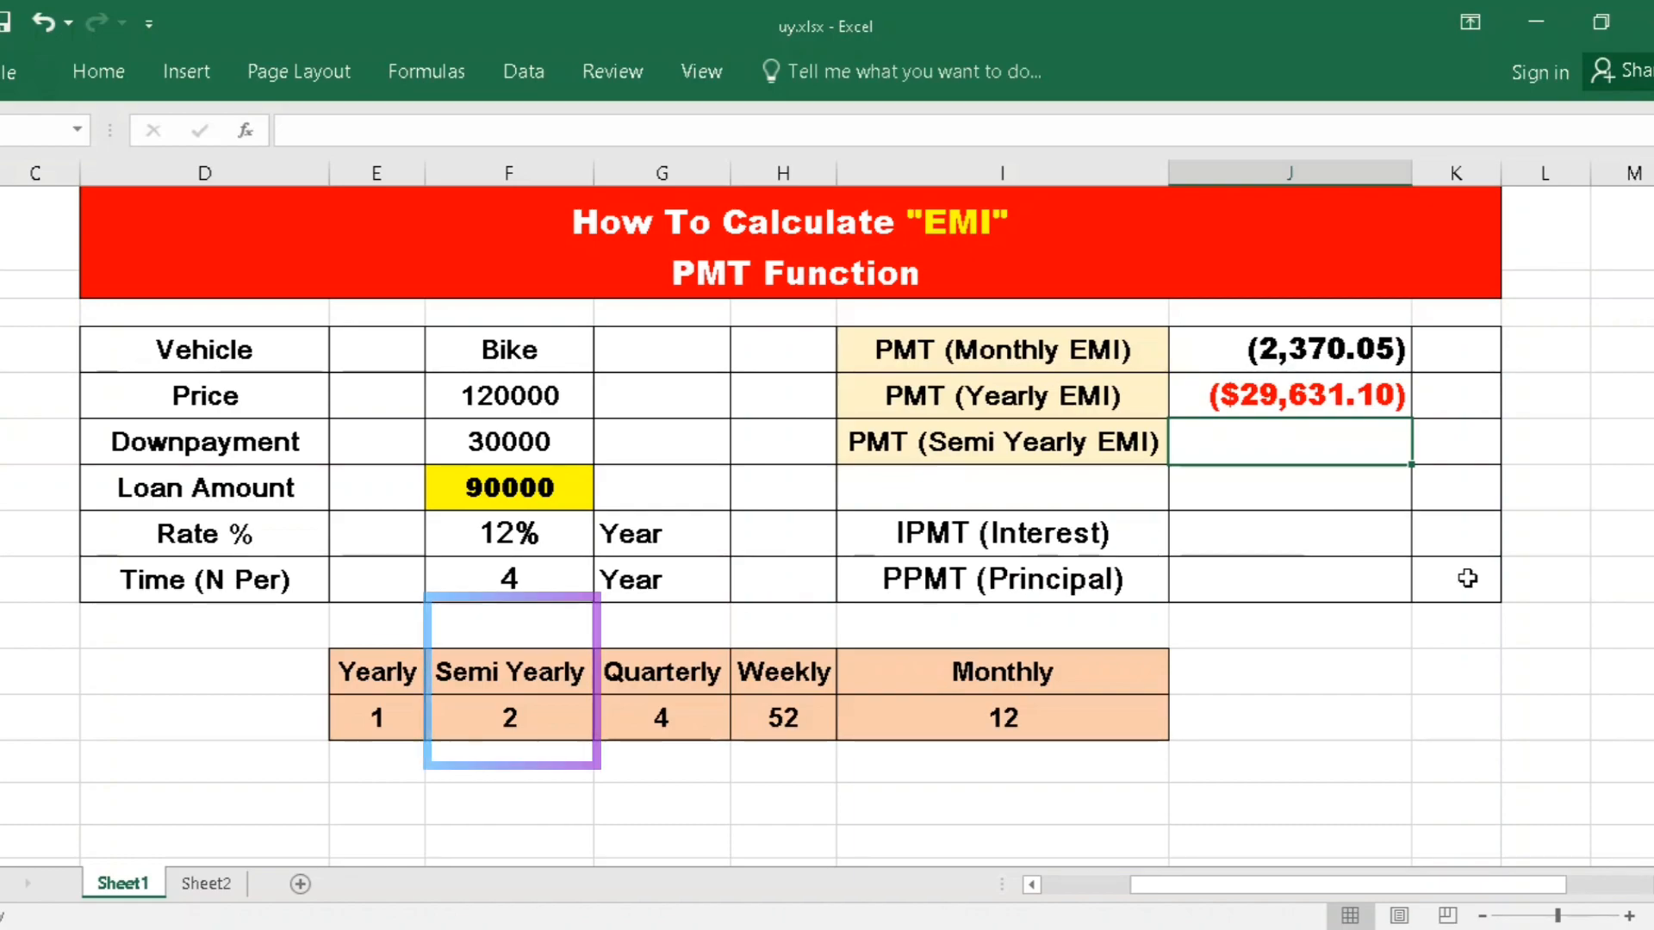
pyautogui.write('=')
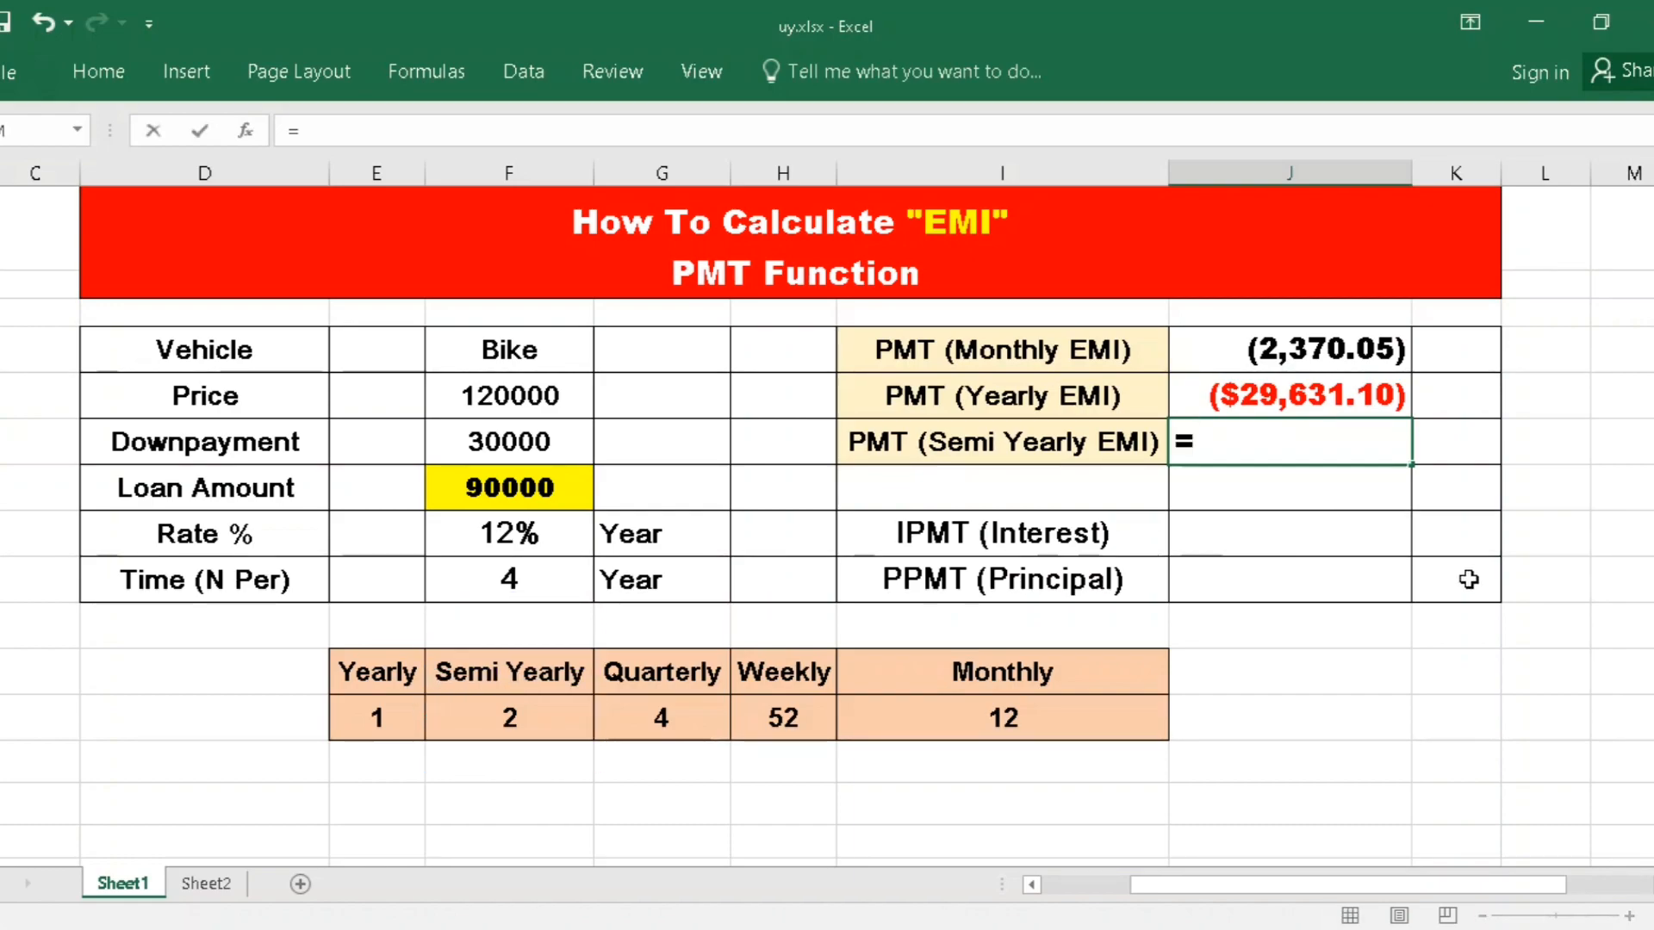
pyautogui.write('pmt')
pyautogui.press('Tab')
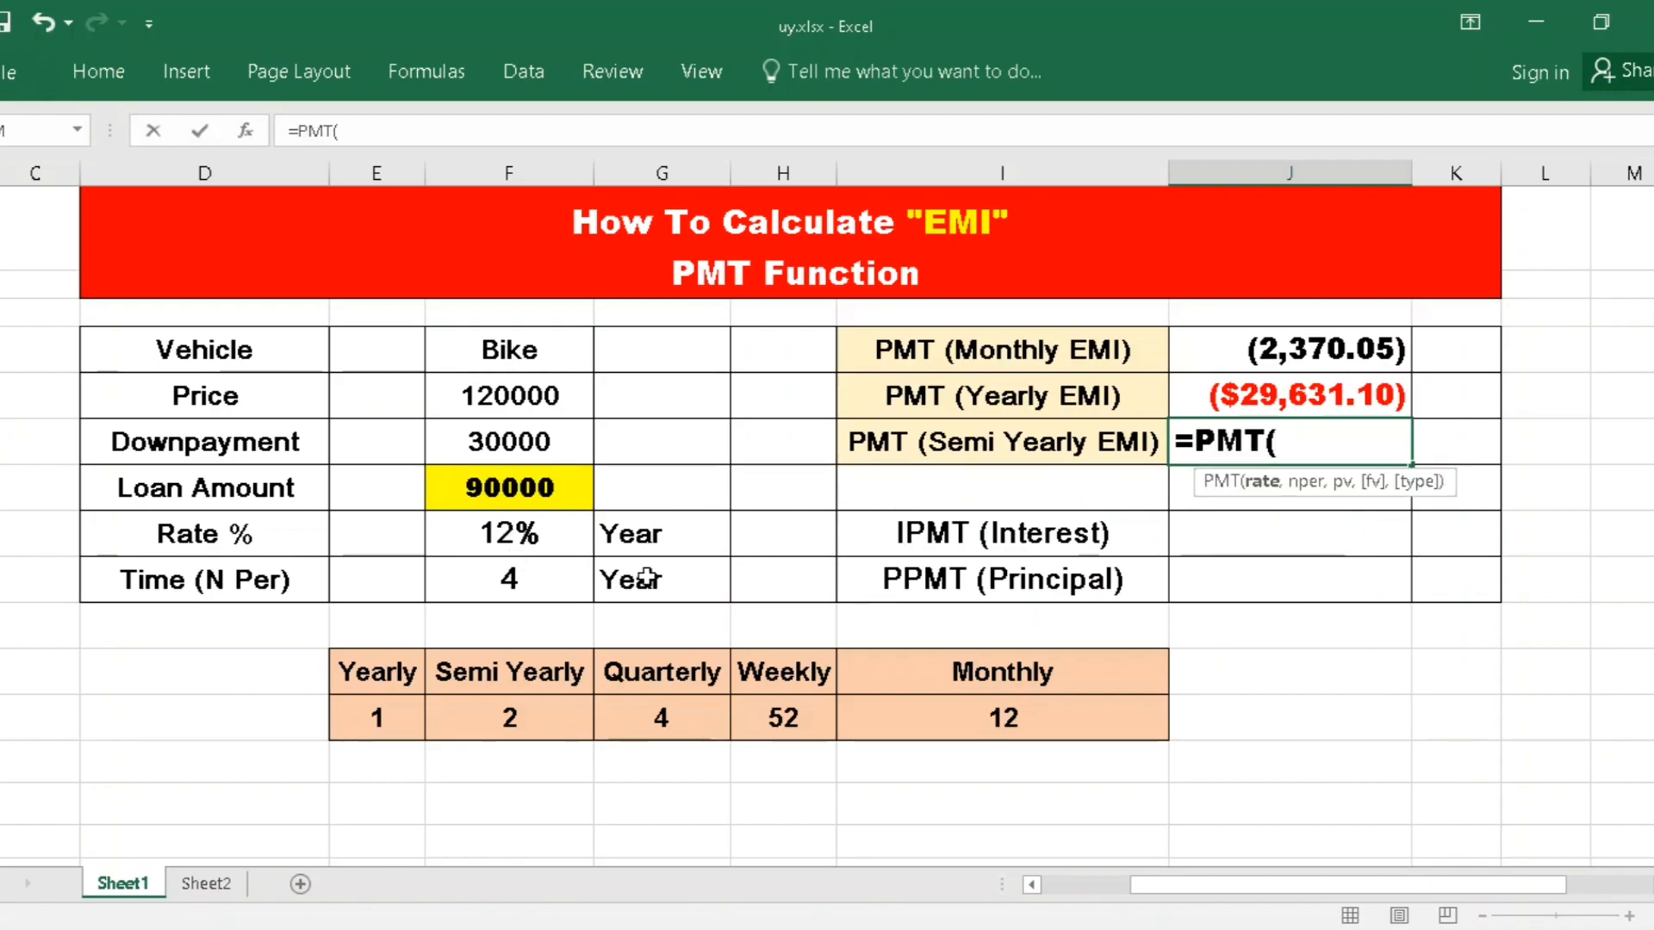
pyautogui.click(479, 539)
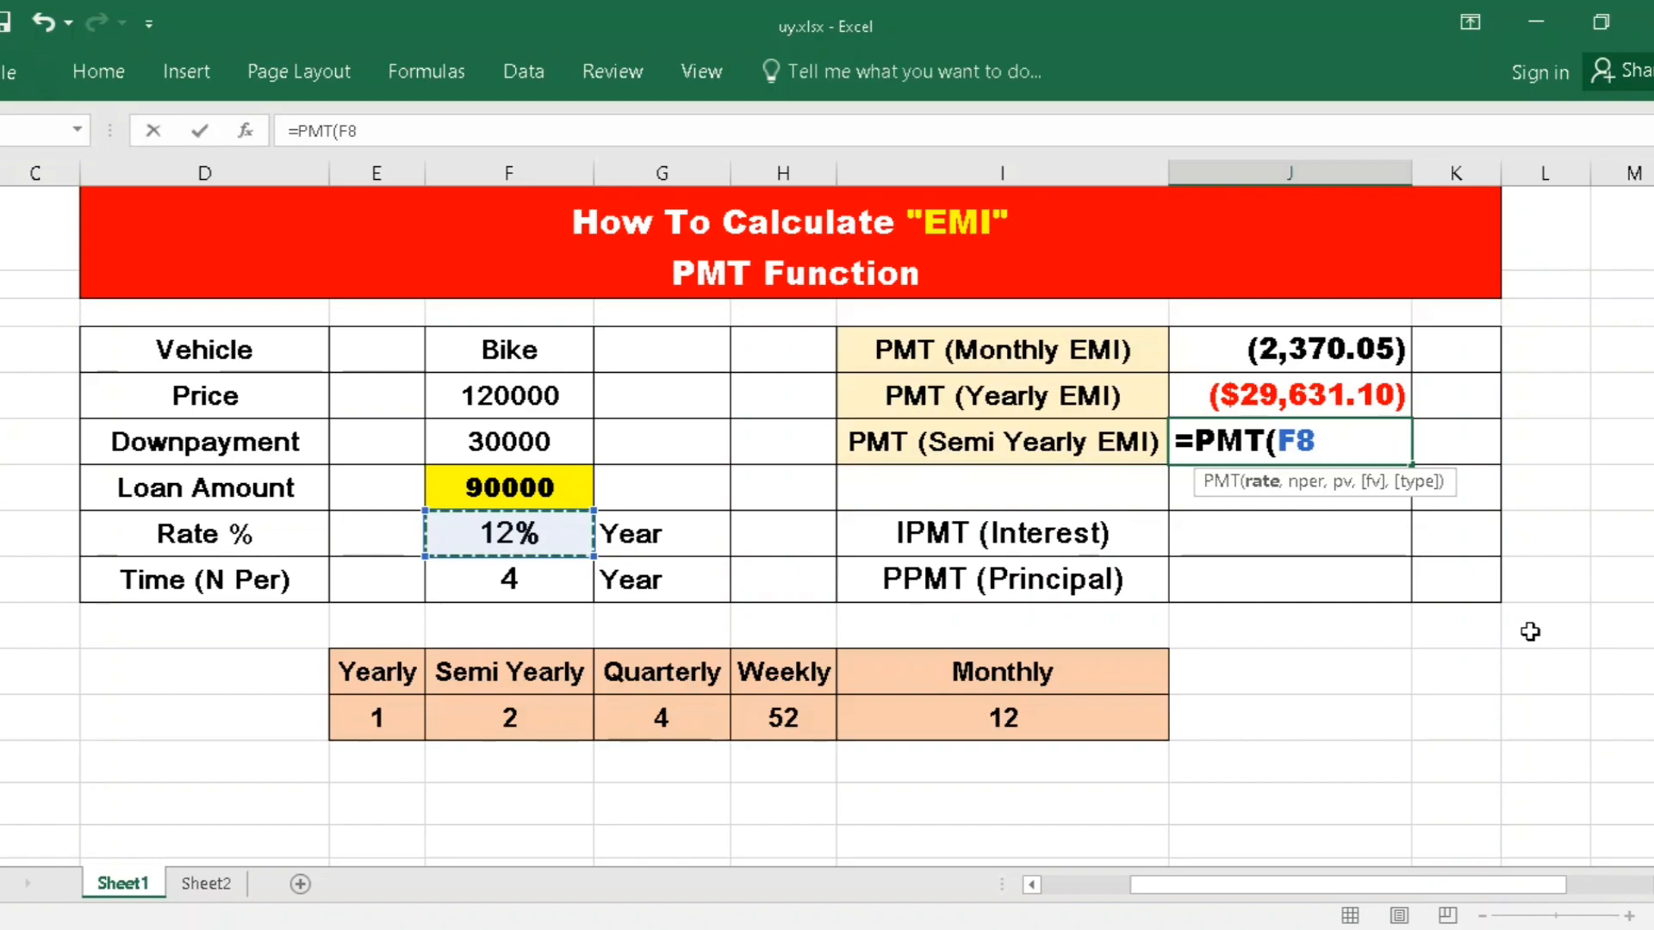
pyautogui.write('/2')
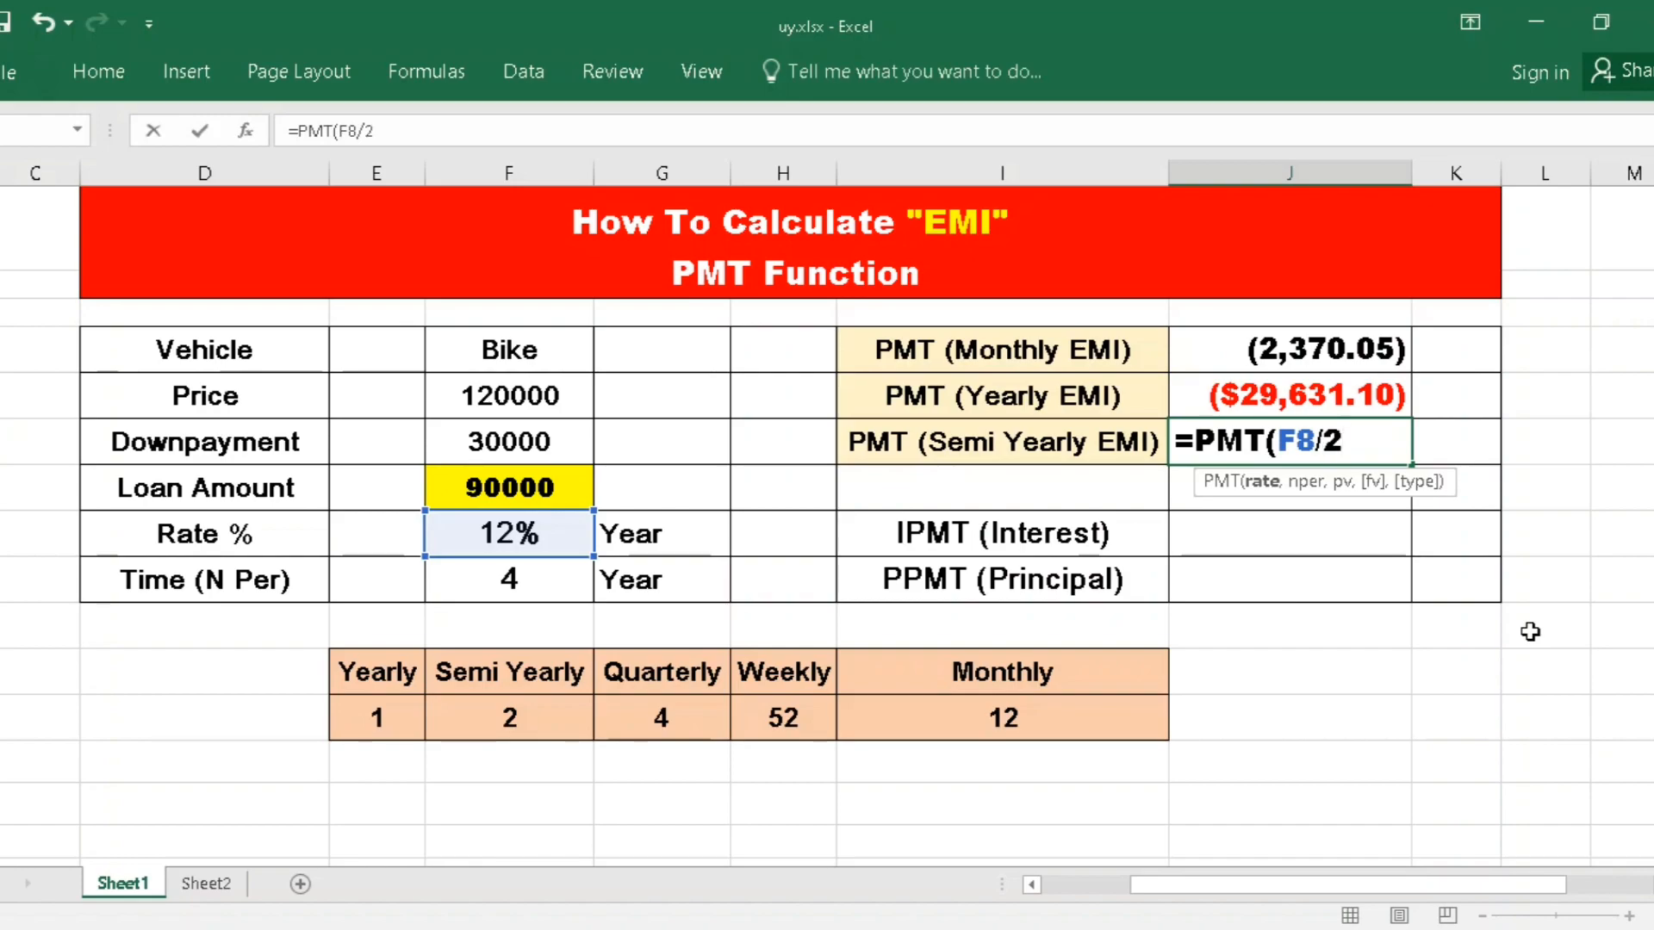
pyautogui.write(',')
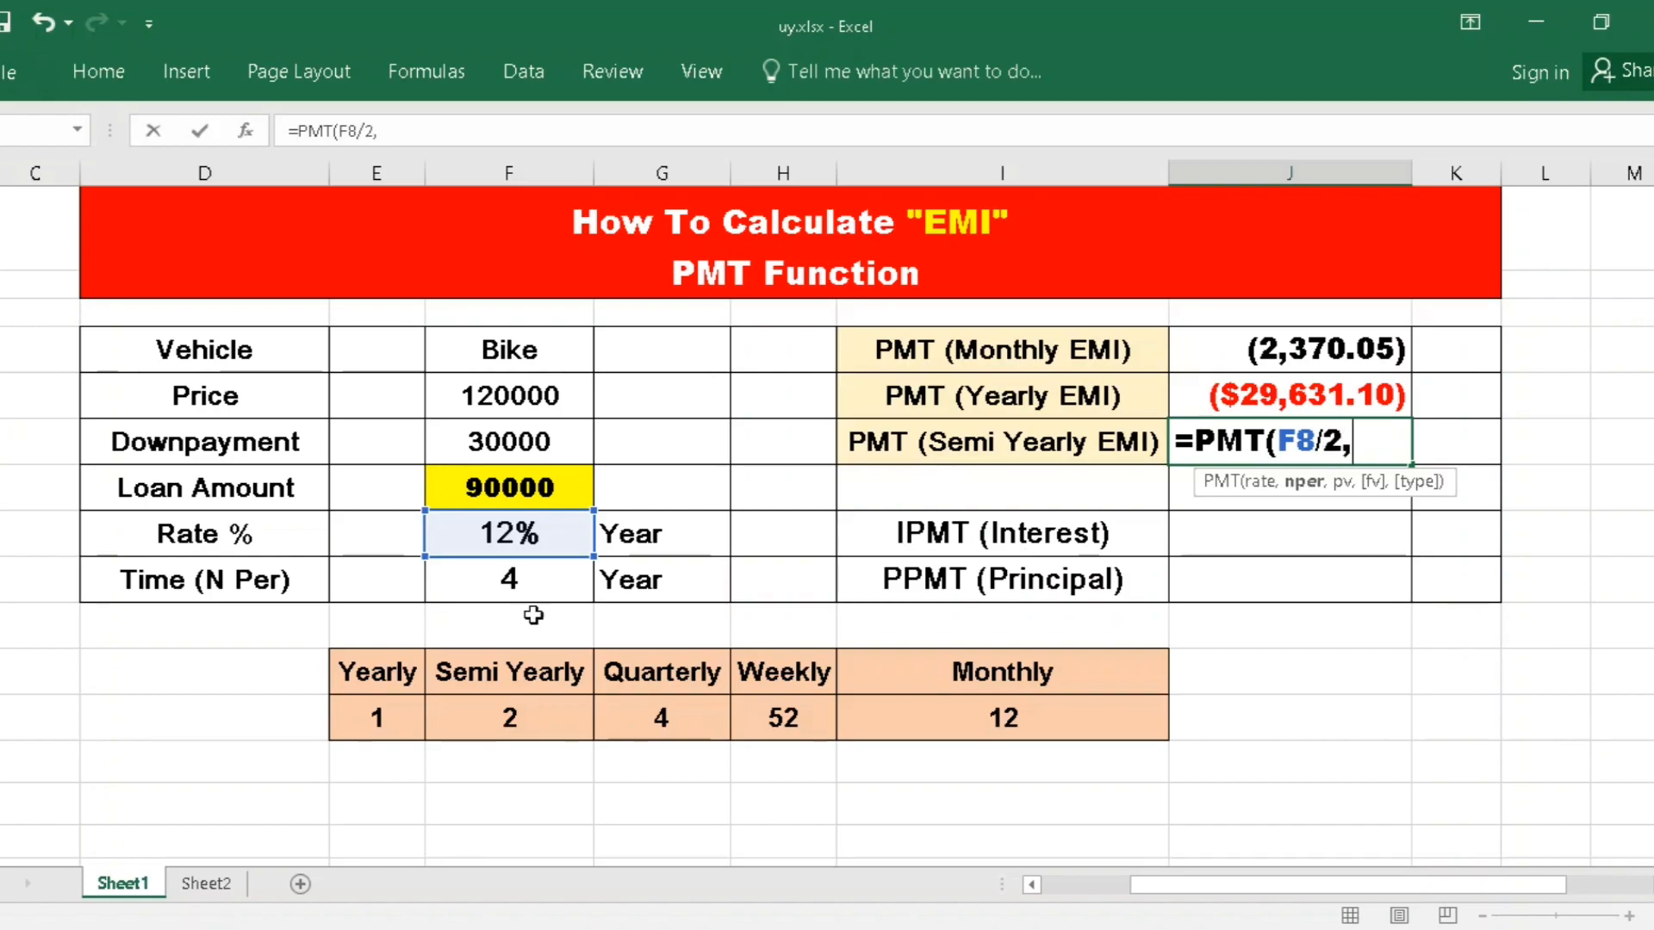
pyautogui.click(490, 588)
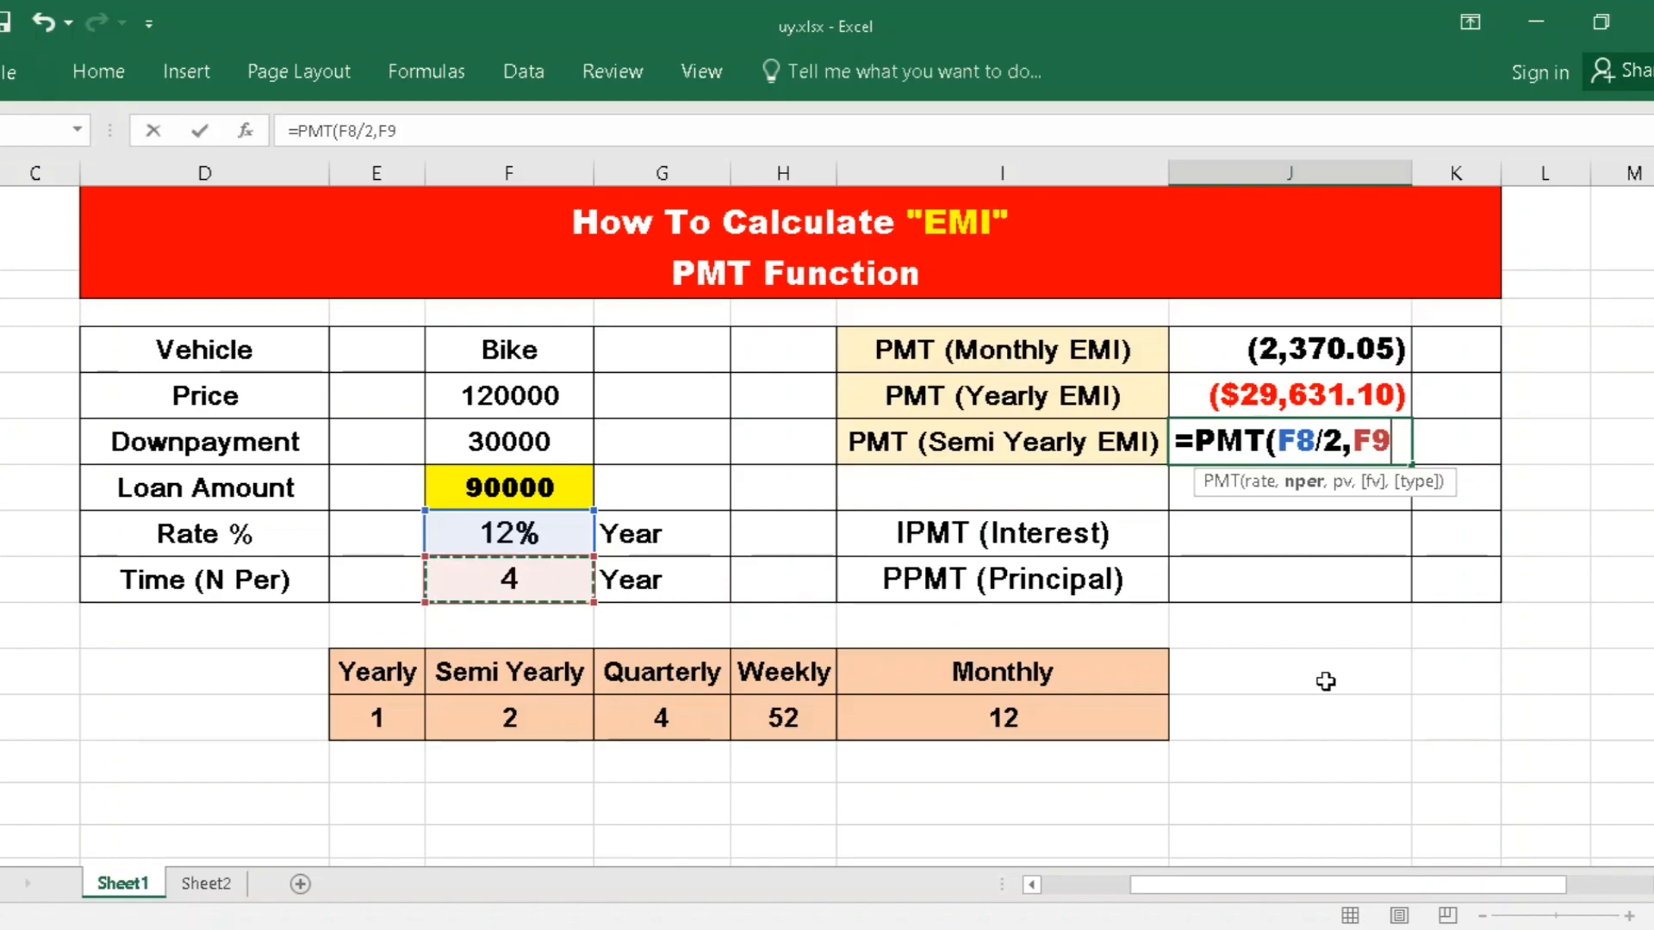
pyautogui.write('*2')
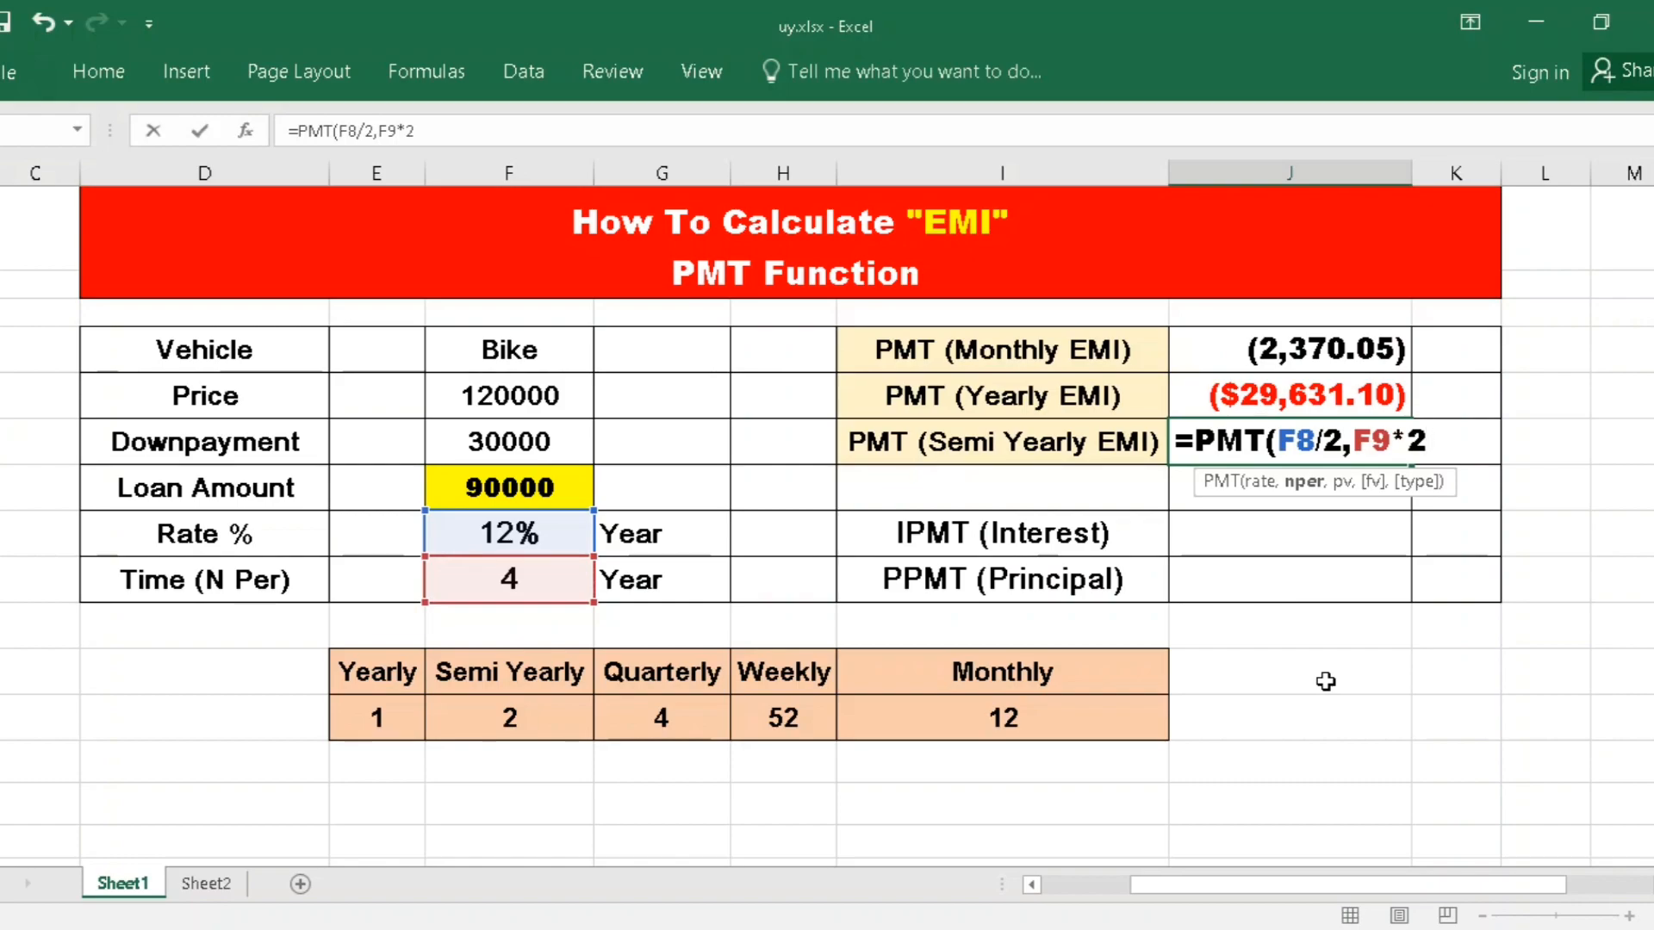
pyautogui.write(',')
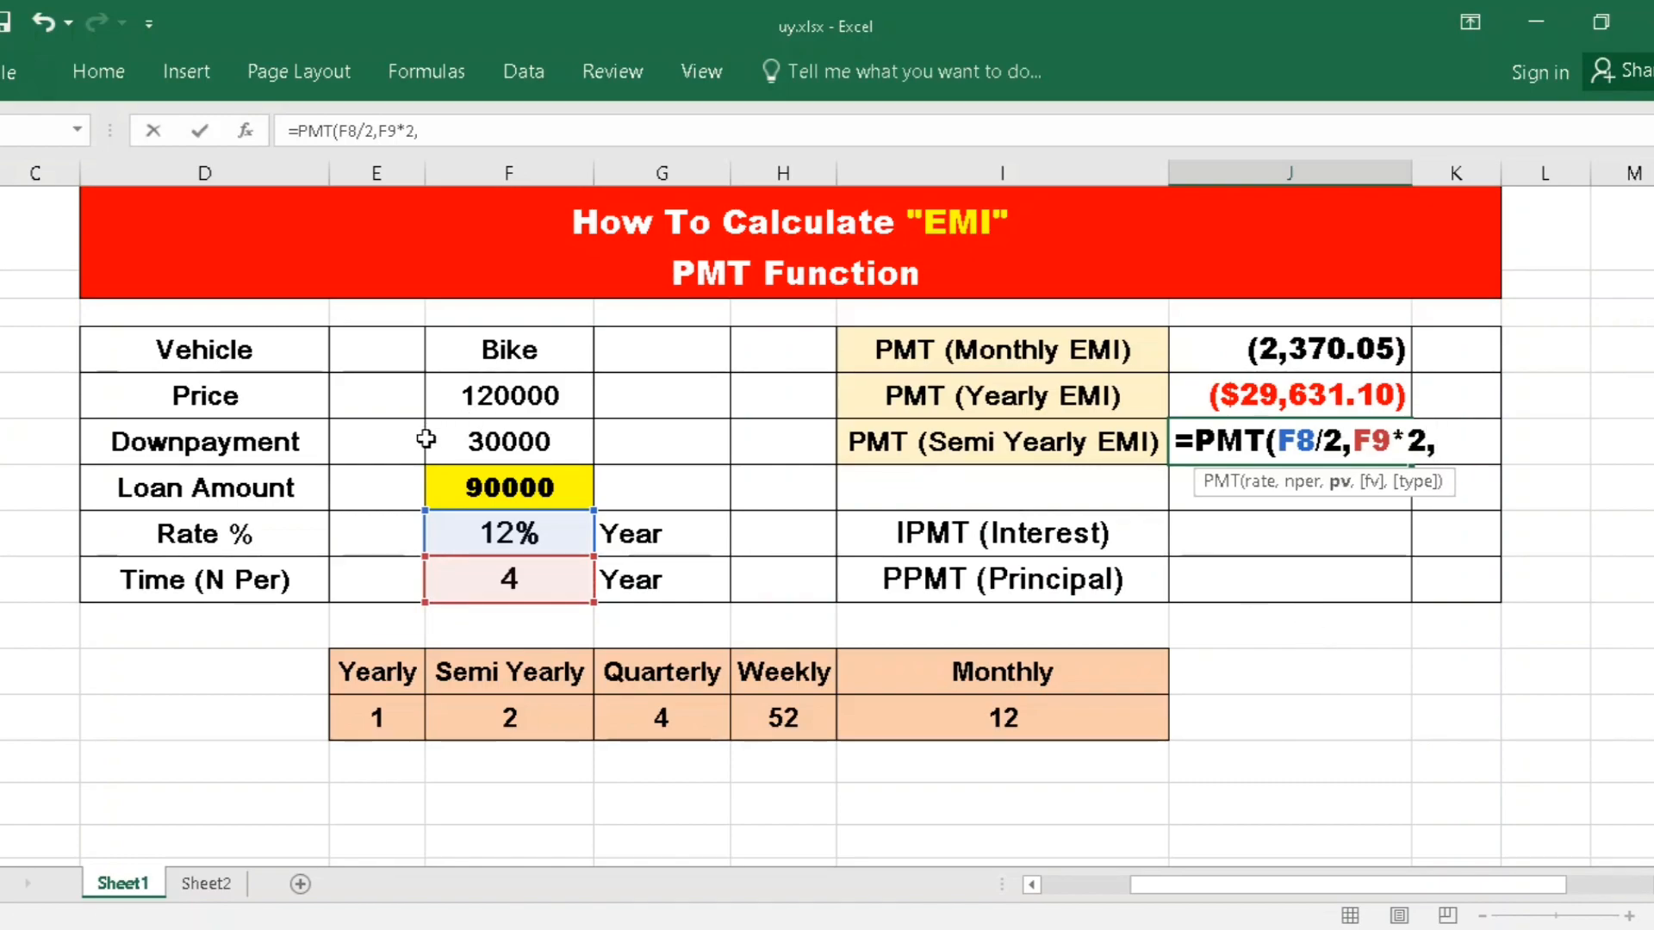
pyautogui.click(471, 485)
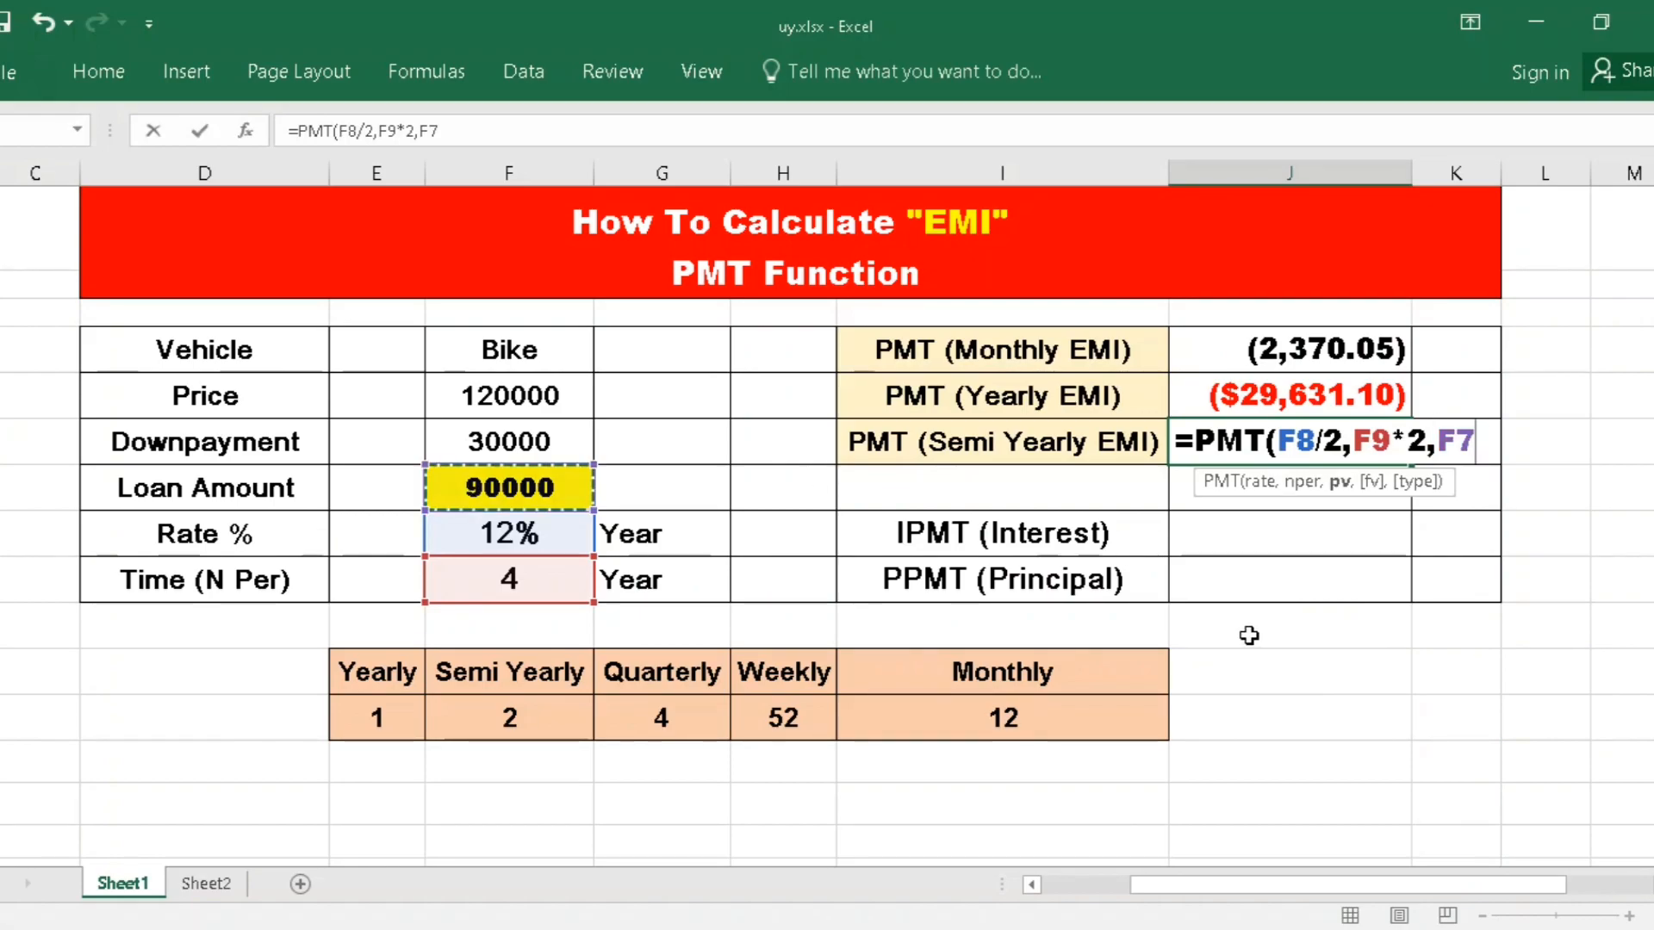
pyautogui.write(')')
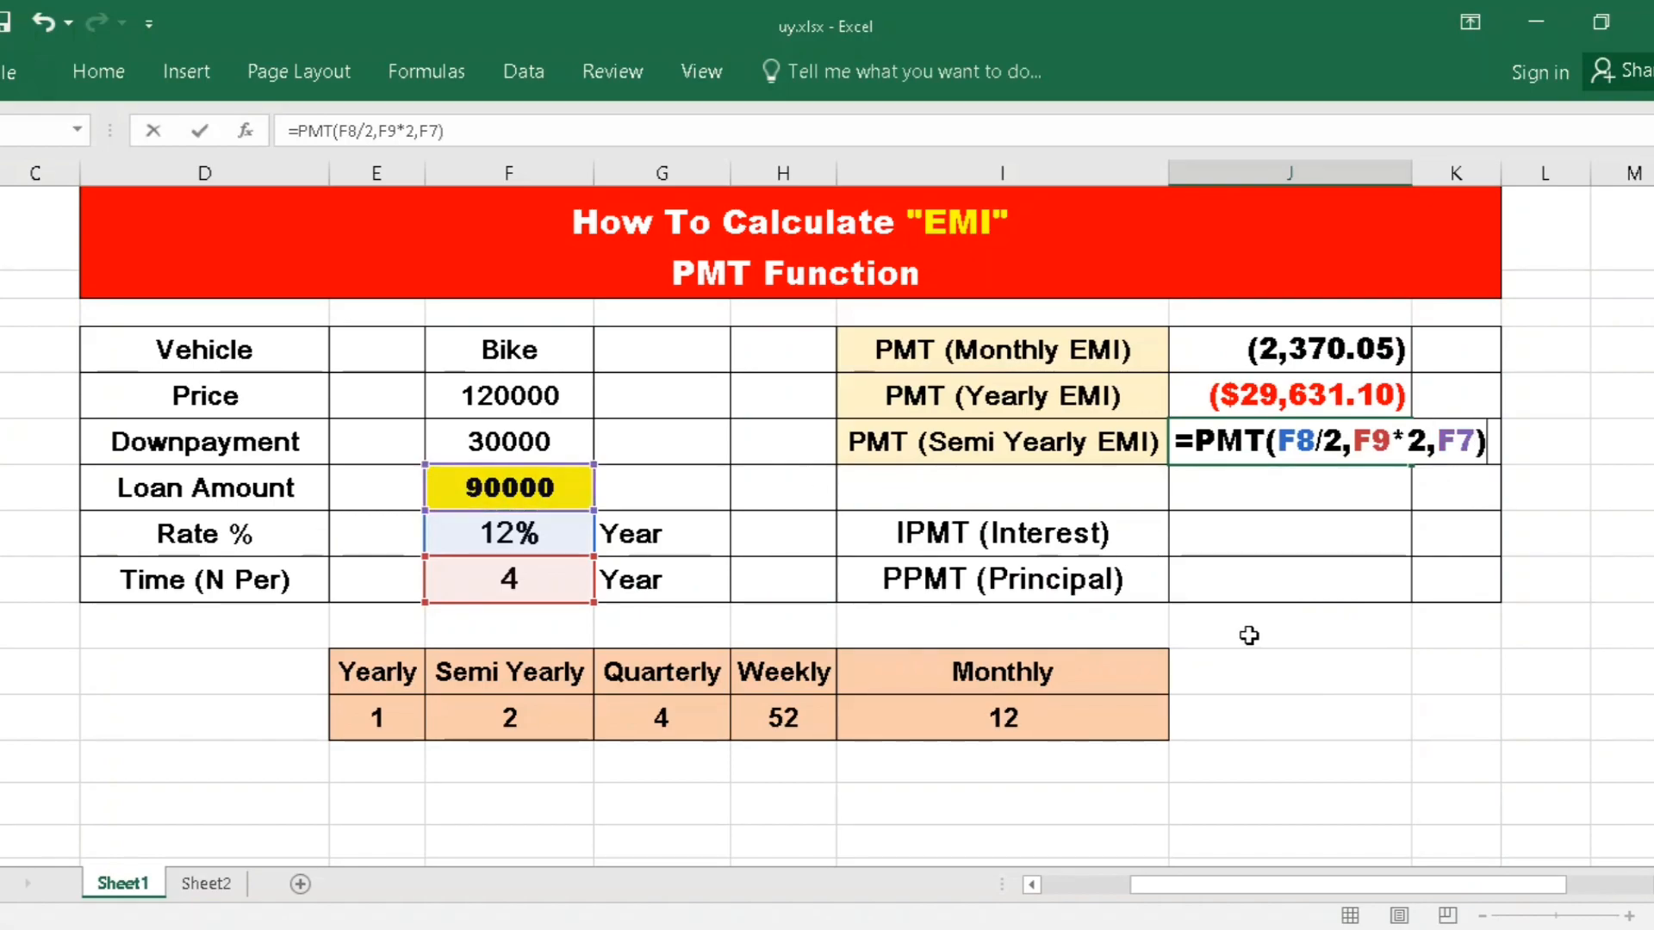
pyautogui.press('Return')
pyautogui.click(949, 454)
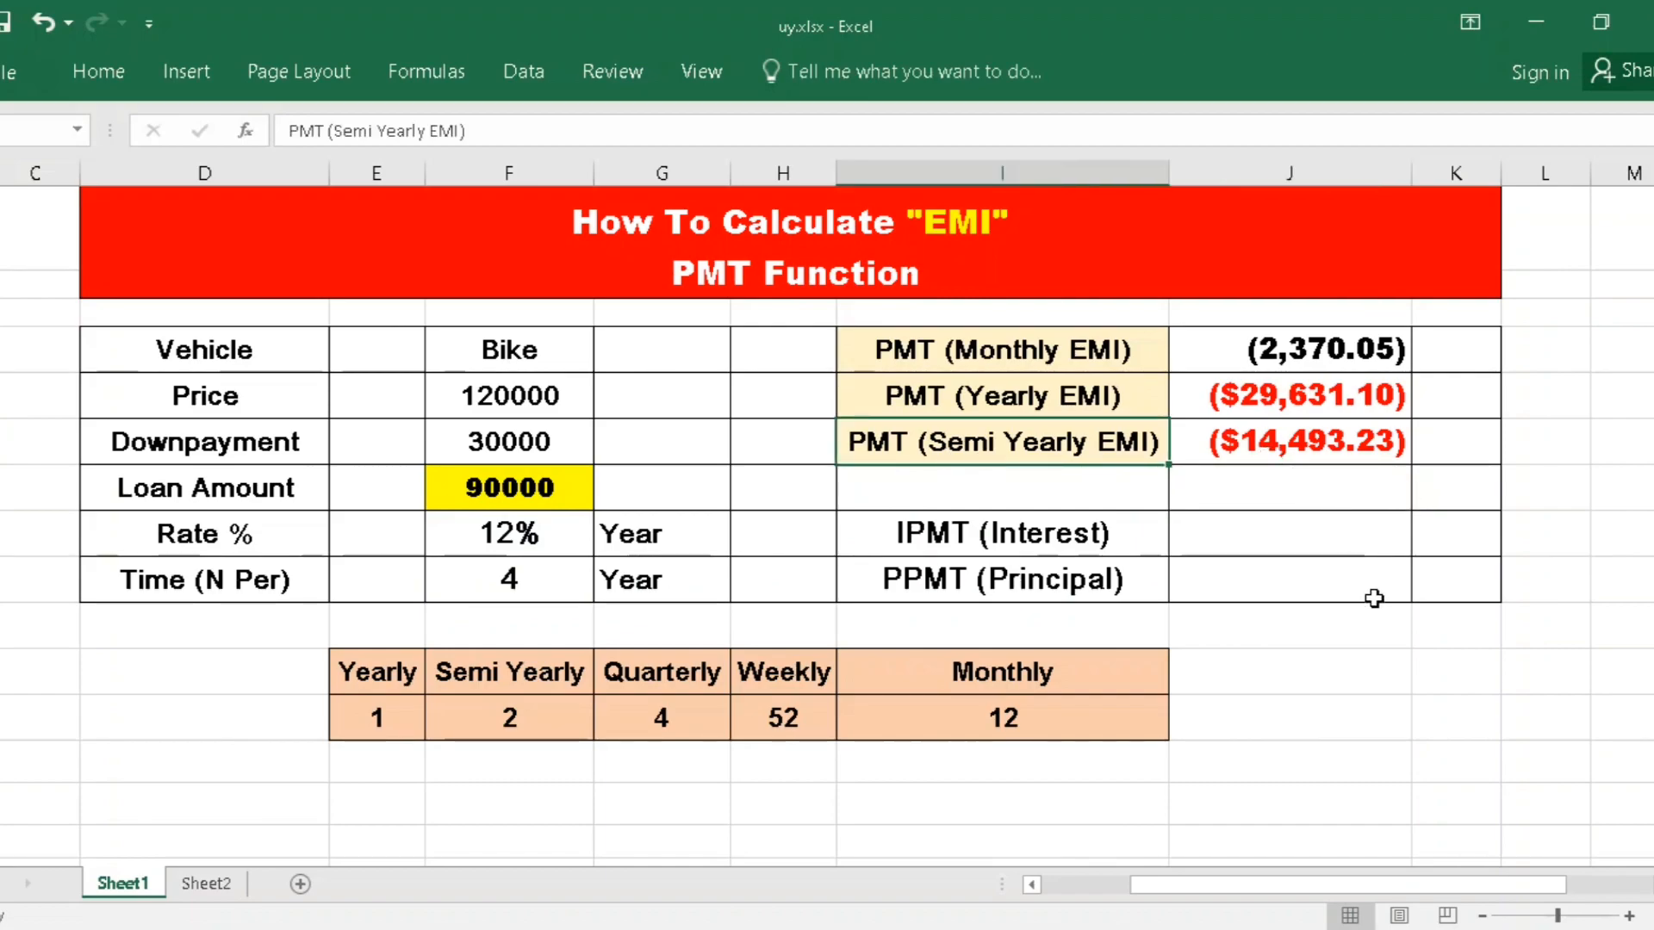
pyautogui.click(1257, 441)
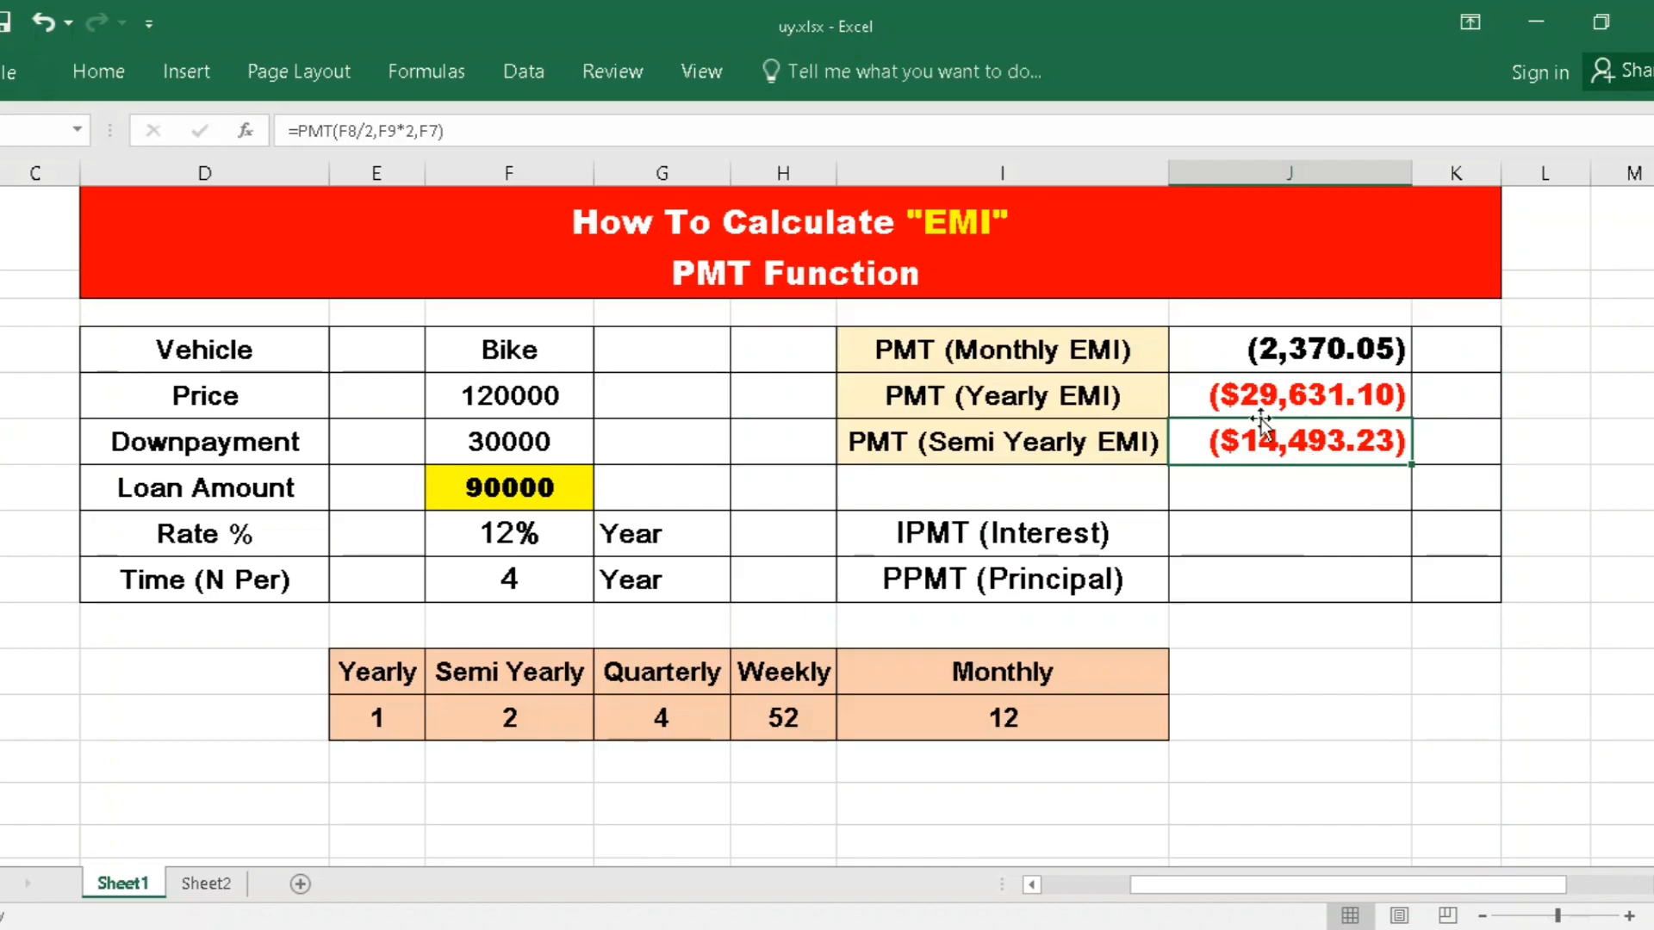
# - Apply the comma number style to the yearly and semi-yearly EMI results in J5:J6 so they have no currency symbol
pyautogui.moveTo(1263, 398); pyautogui.dragTo(1257, 444)
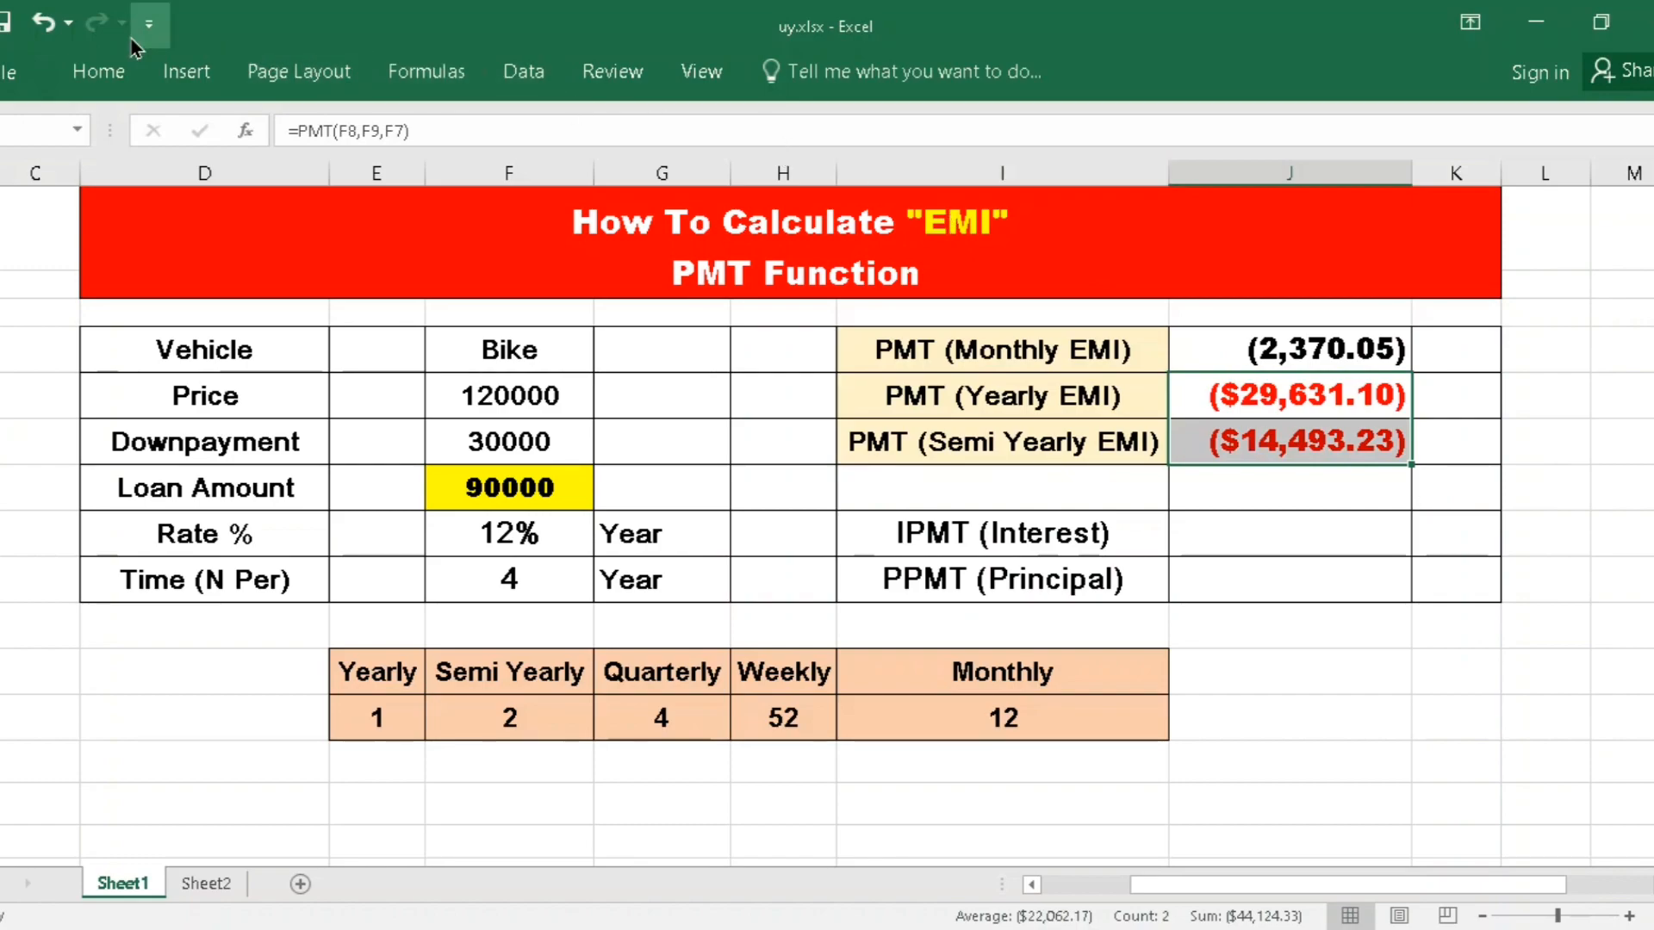
pyautogui.click(95, 71)
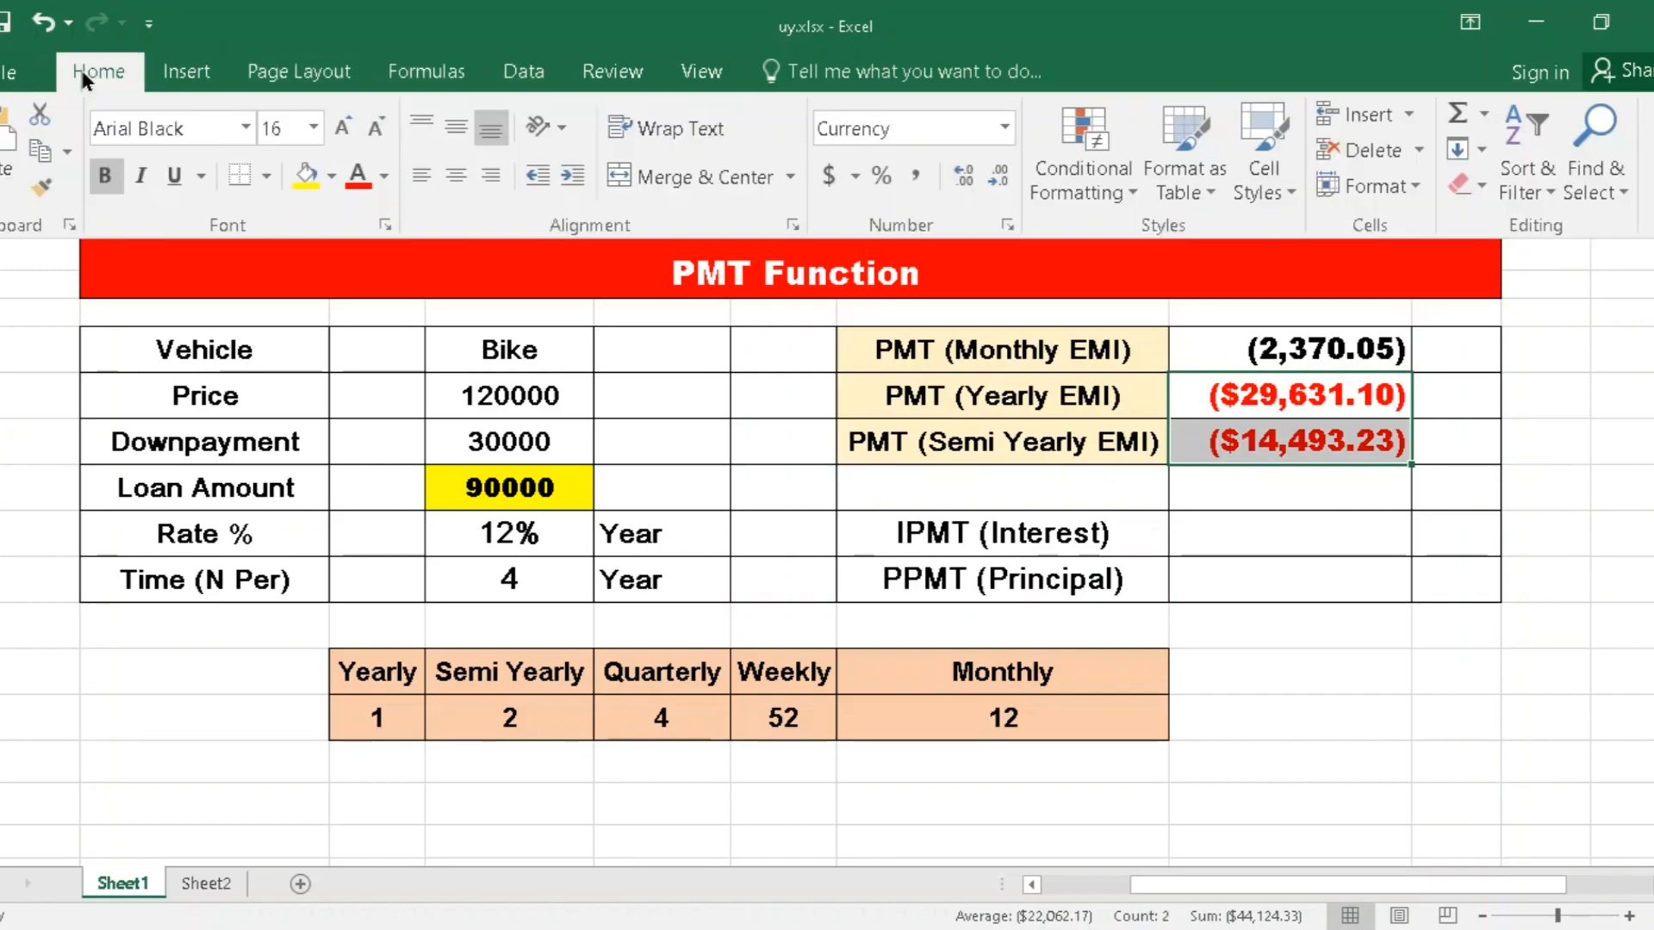
pyautogui.click(911, 170)
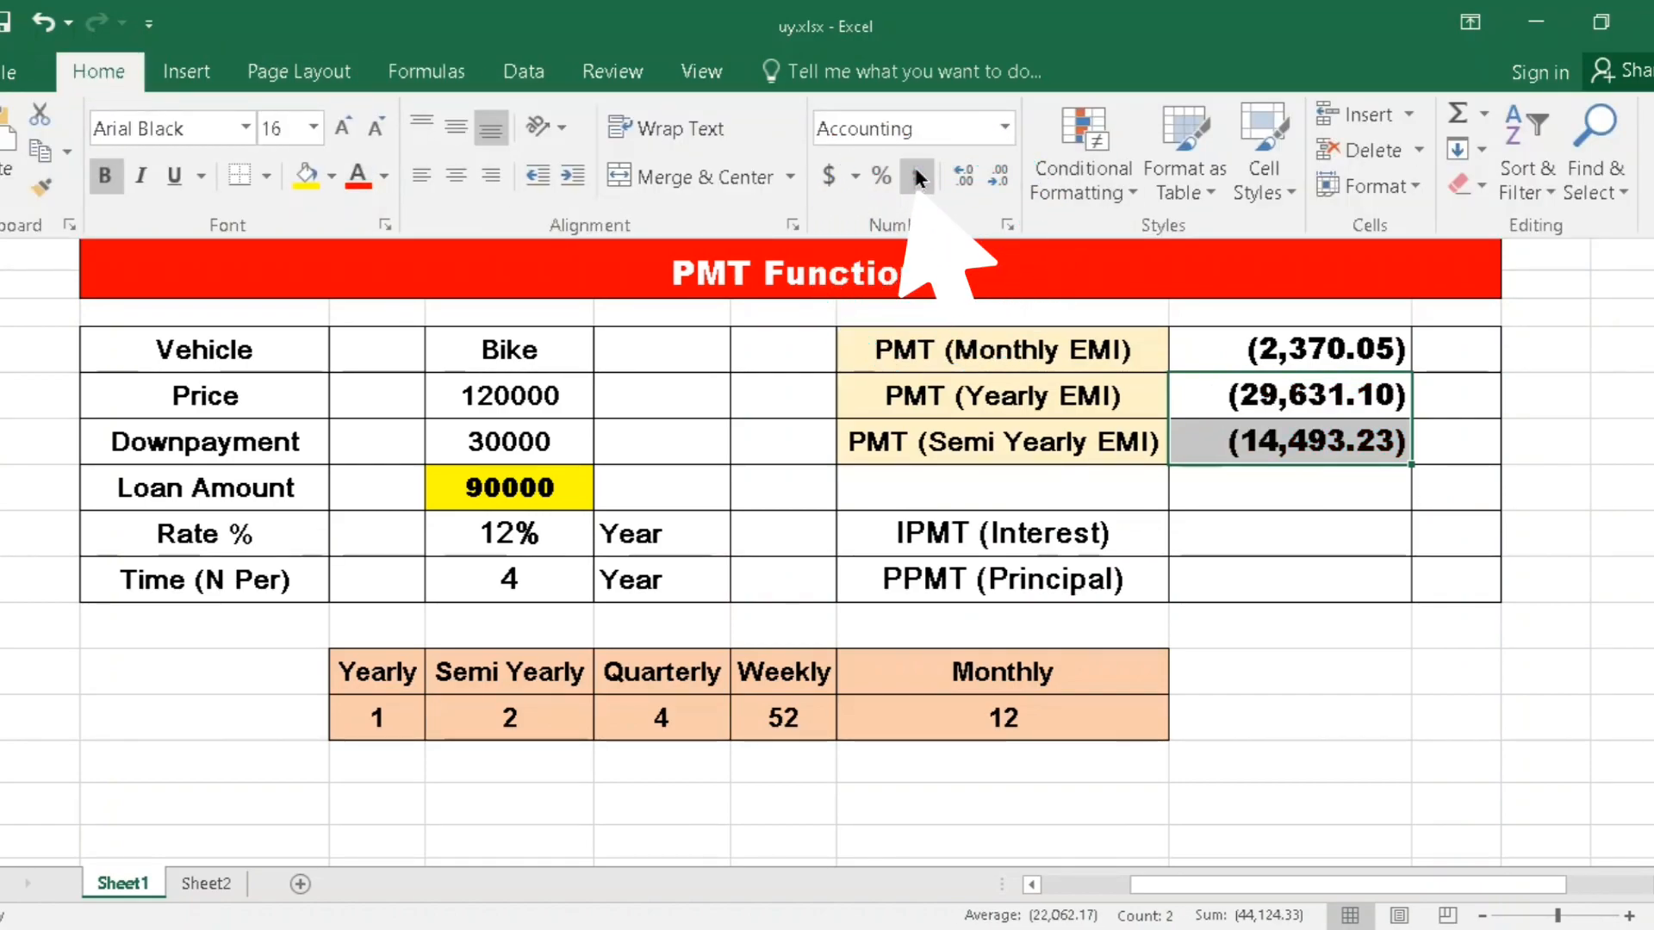
pyautogui.click(1258, 508)
# - Review the yearly and semi-yearly EMI formulas and the quarterly and weekly entries in the payment frequency table
pyautogui.click(1274, 530)
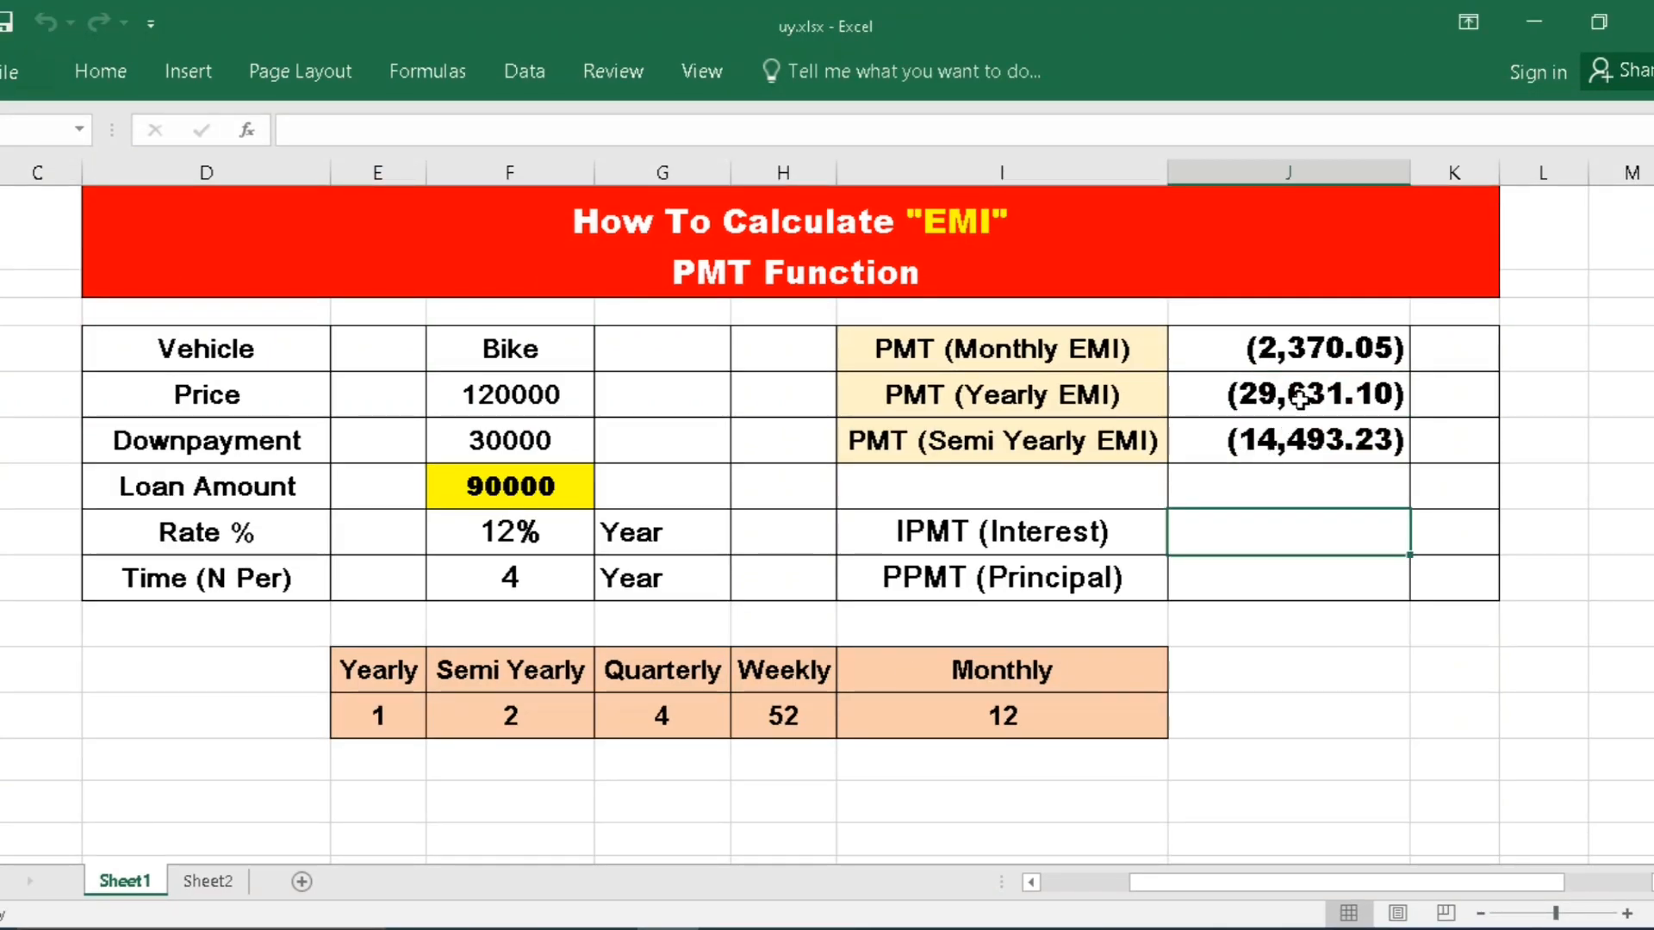
pyautogui.press('Up')
pyautogui.press('Up')
pyautogui.press('Up')
pyautogui.press('Down')
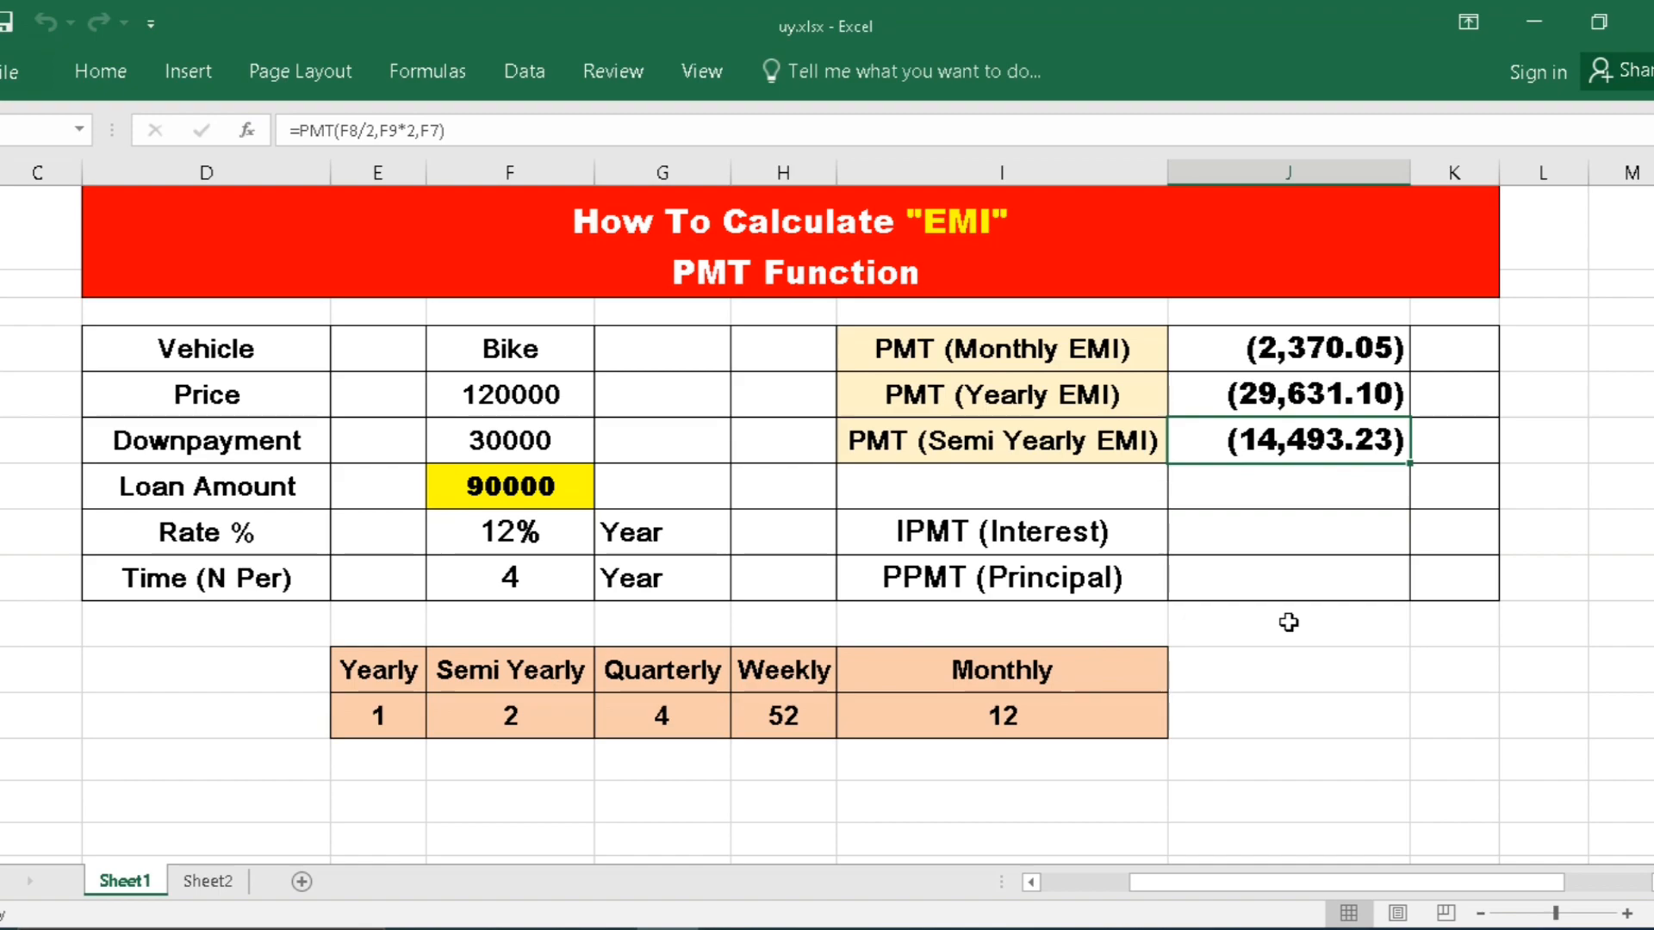
pyautogui.moveTo(640, 668); pyautogui.dragTo(662, 715)
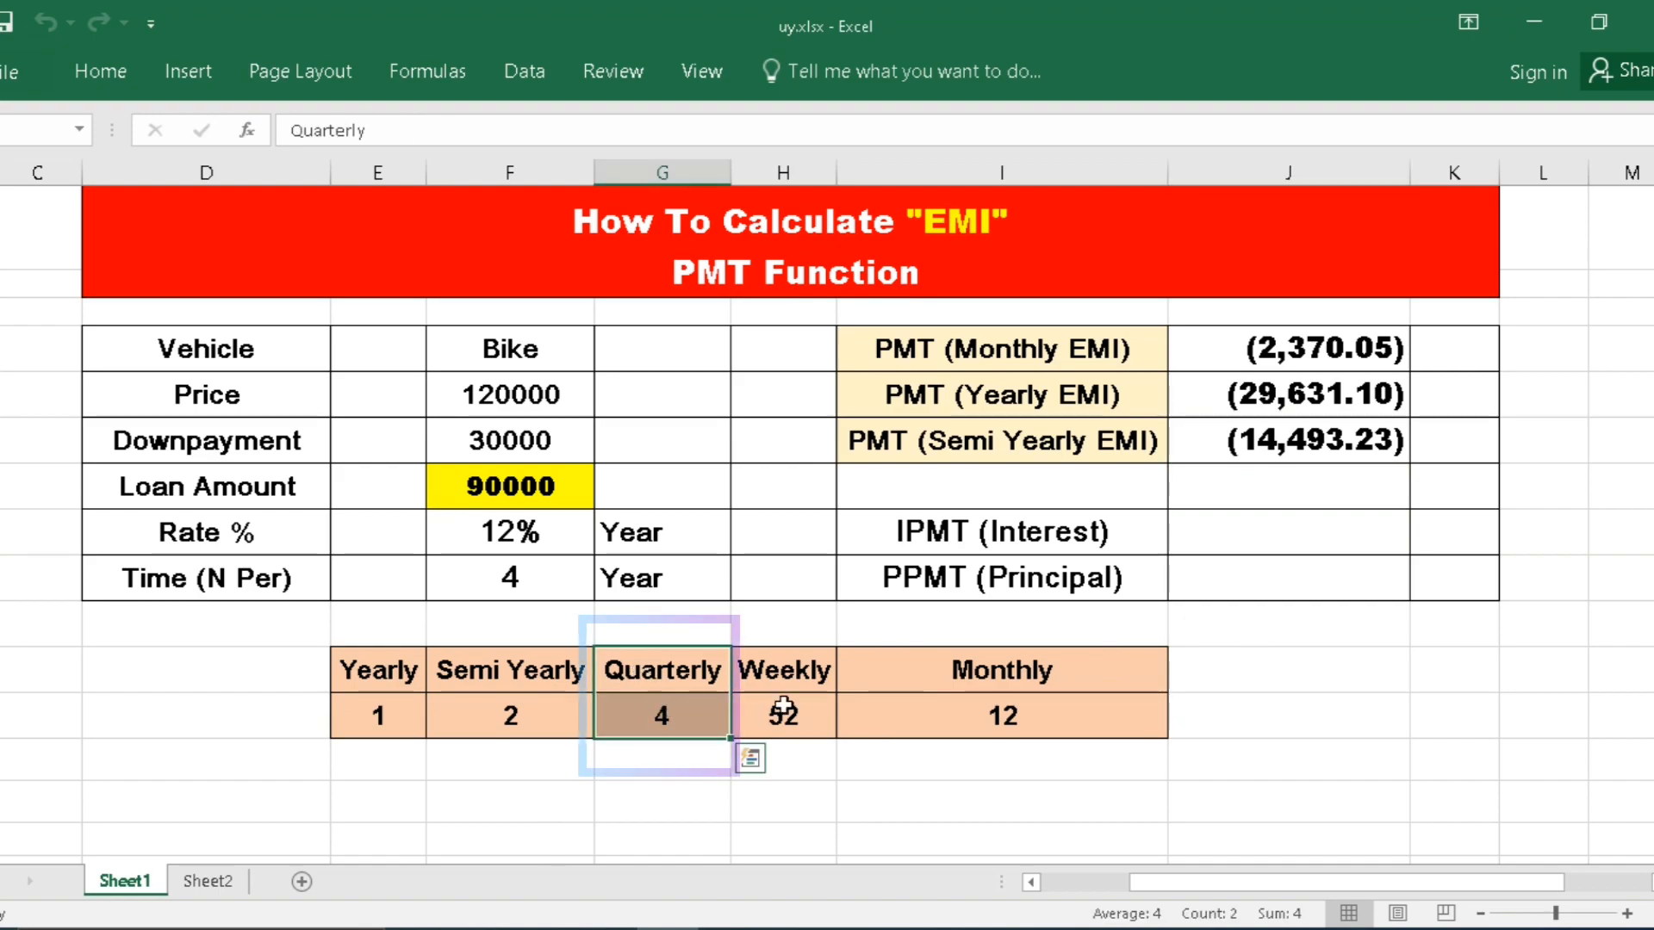
pyautogui.moveTo(798, 670); pyautogui.dragTo(803, 715)
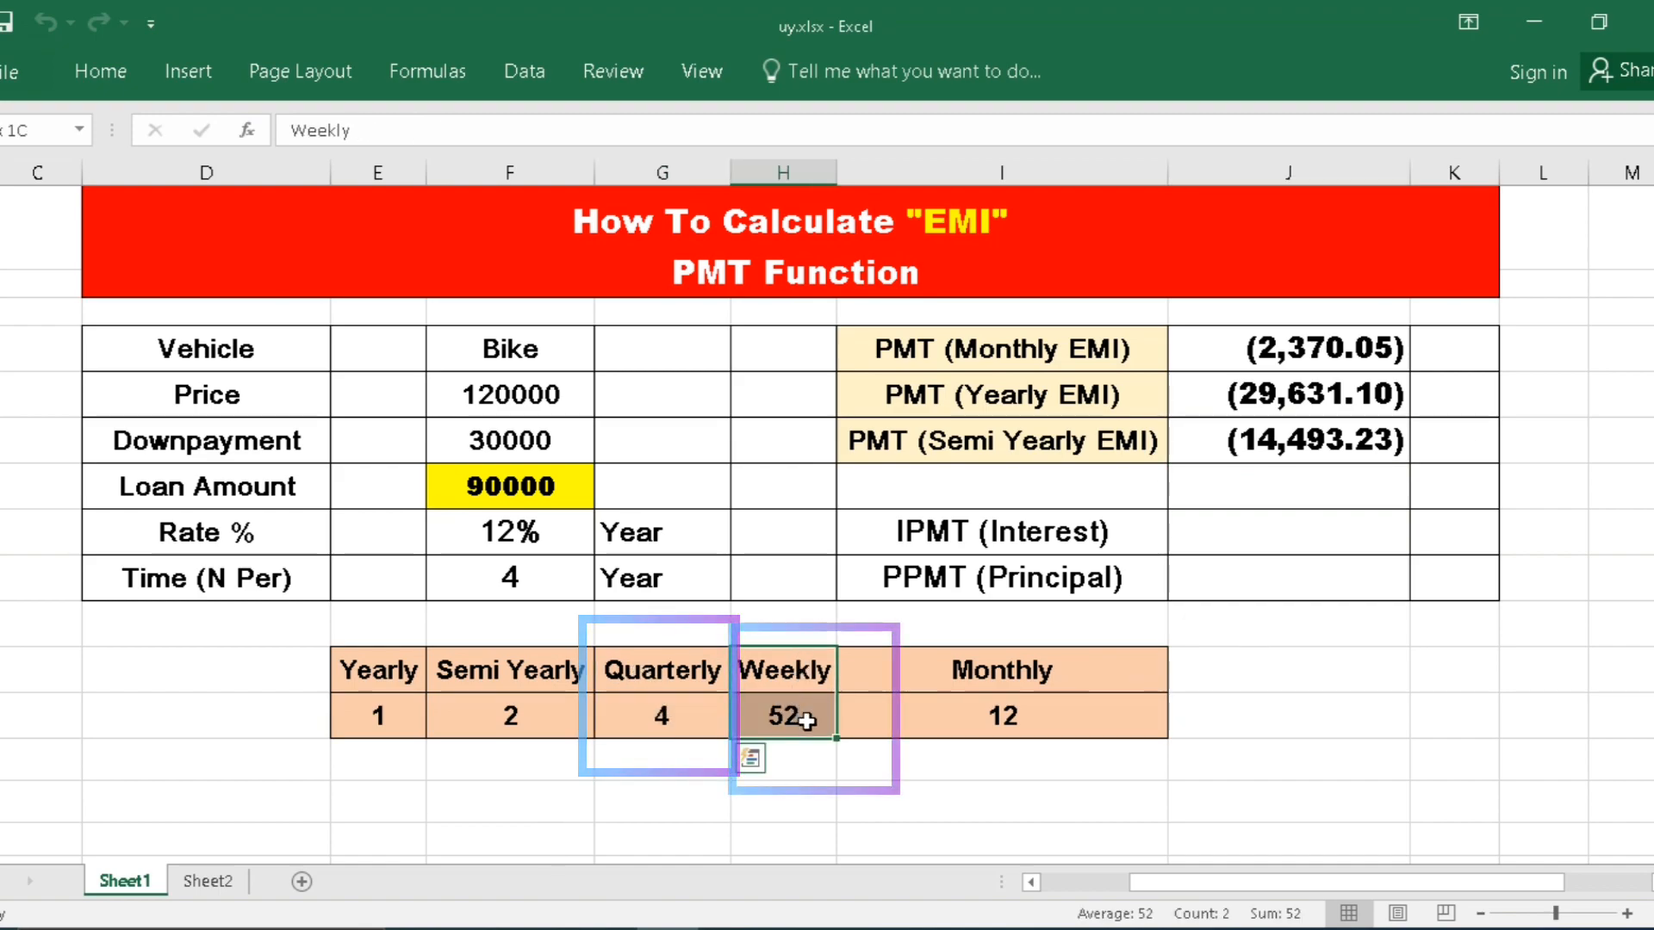
# - Calculate the first month's interest payment in J8 with the formula =IPMT(F8/12,1,F9*12,F7)
pyautogui.click(1287, 538)
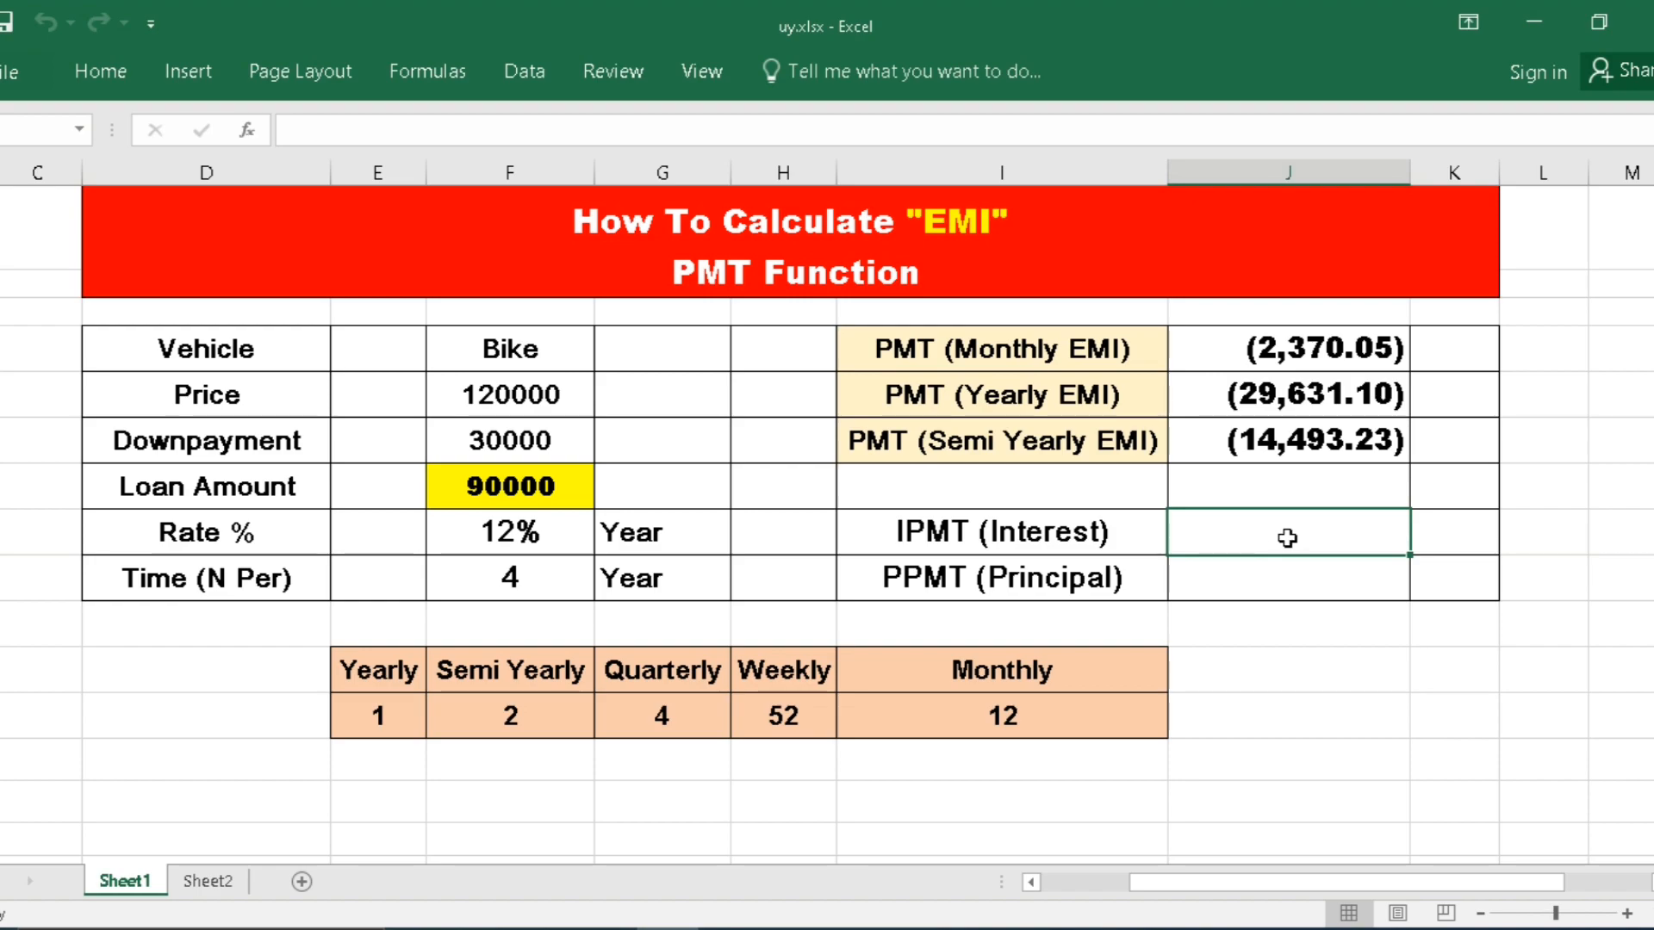
pyautogui.write('=ipo')
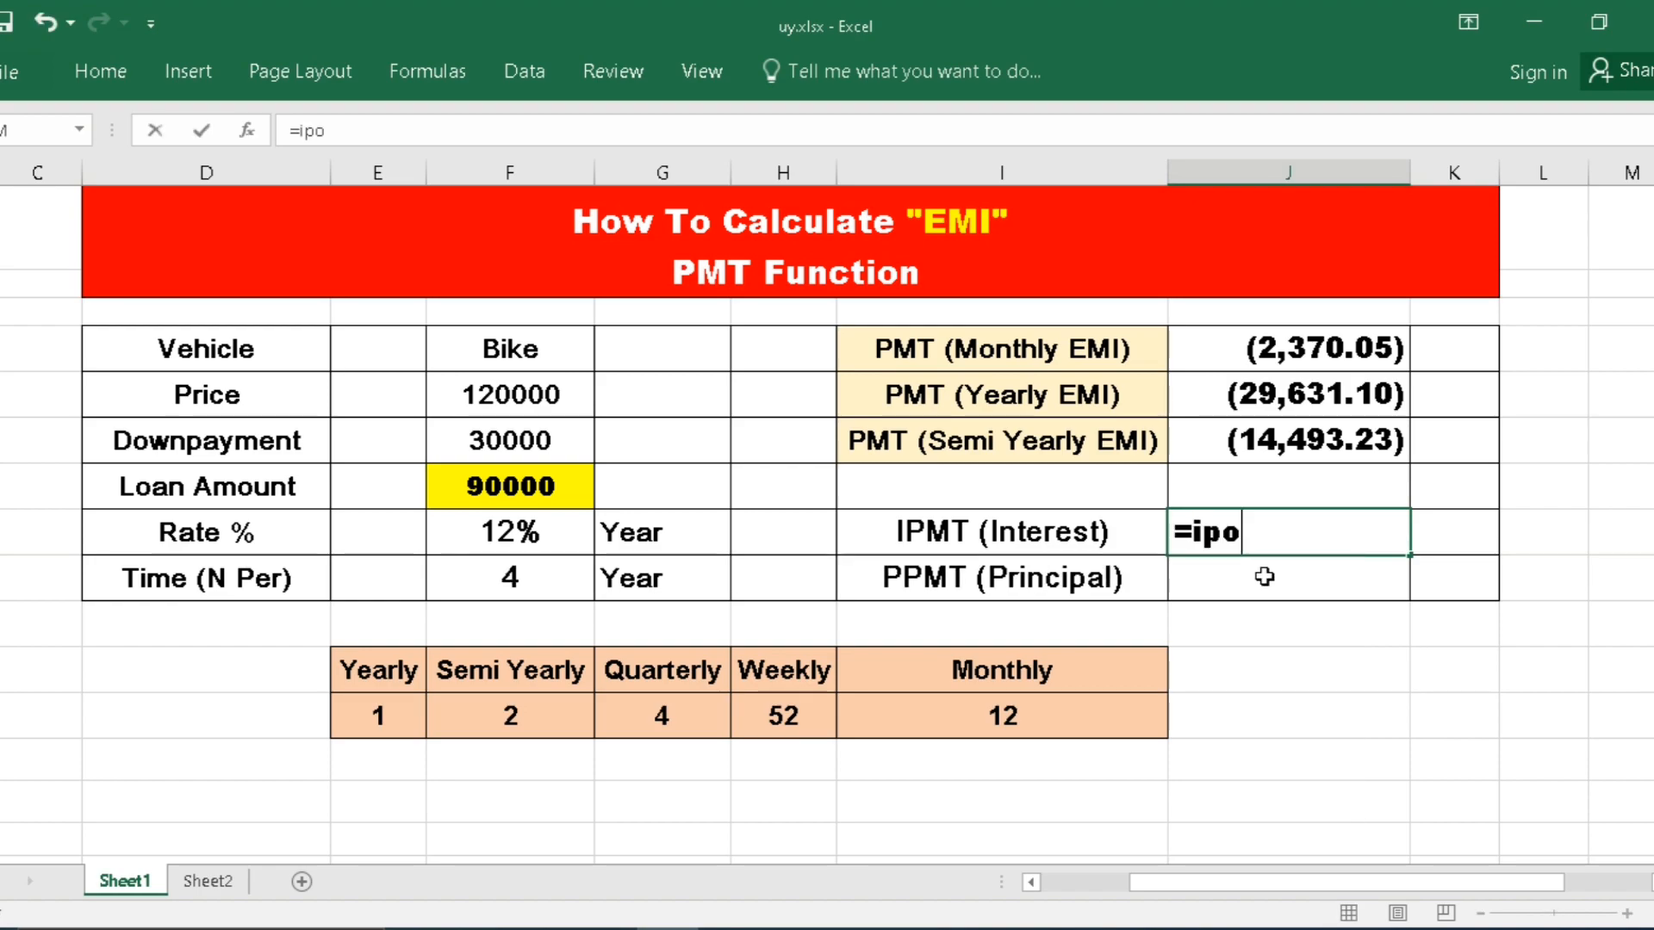
pyautogui.press('BackSpace')
pyautogui.write('m')
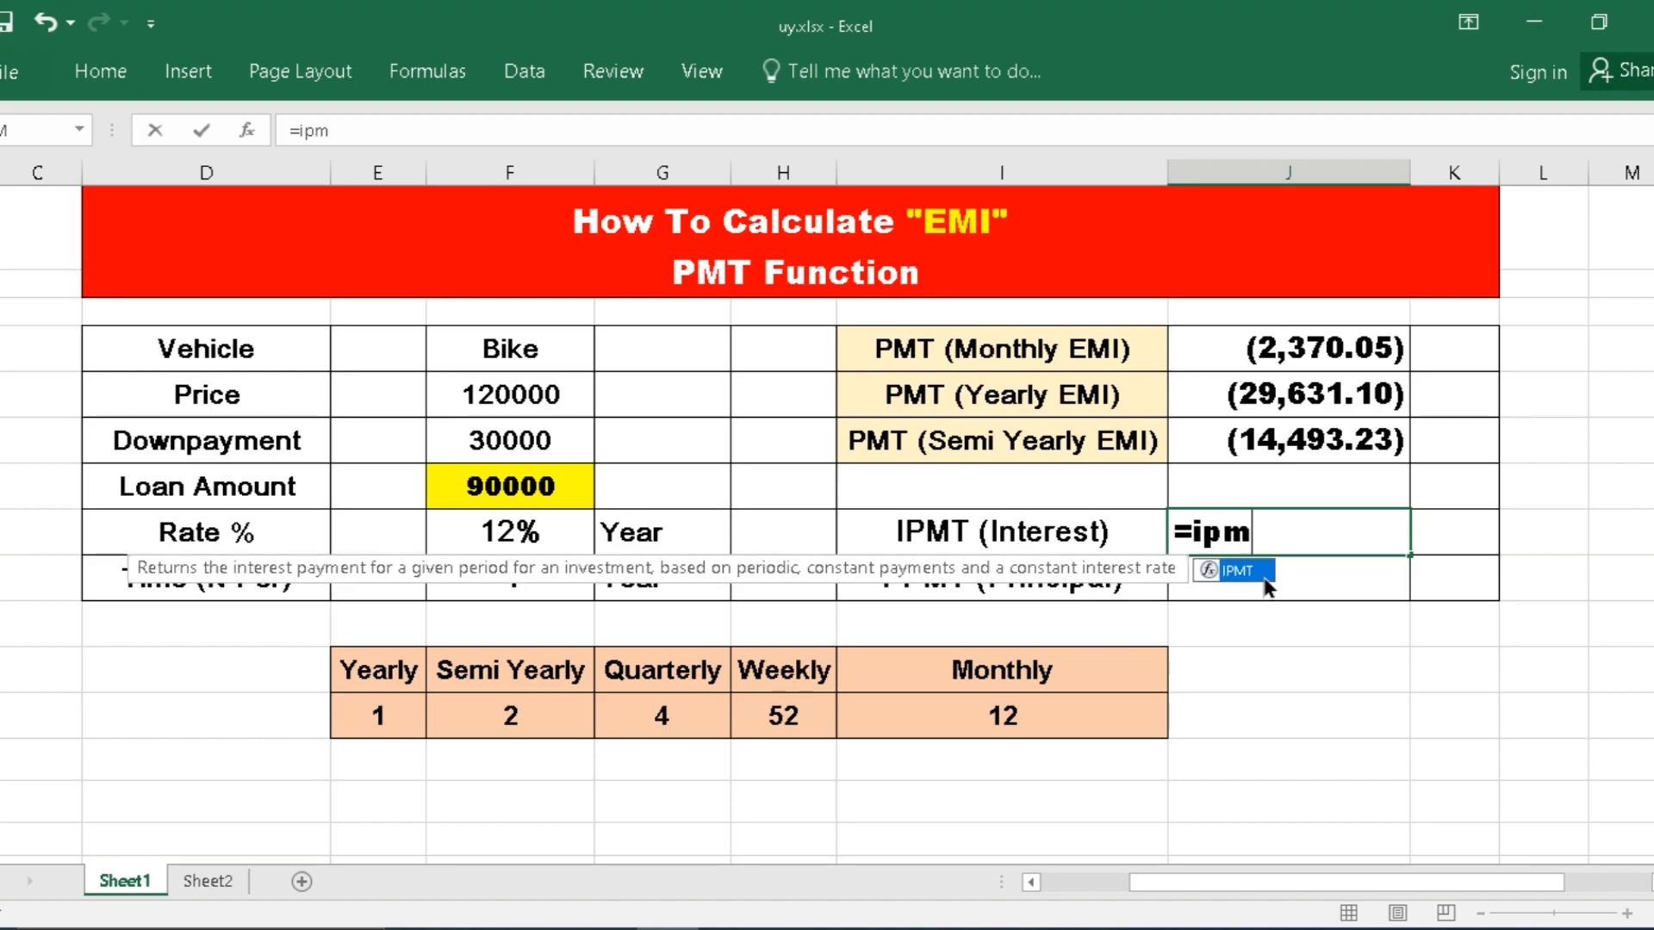
pyautogui.press('Tab')
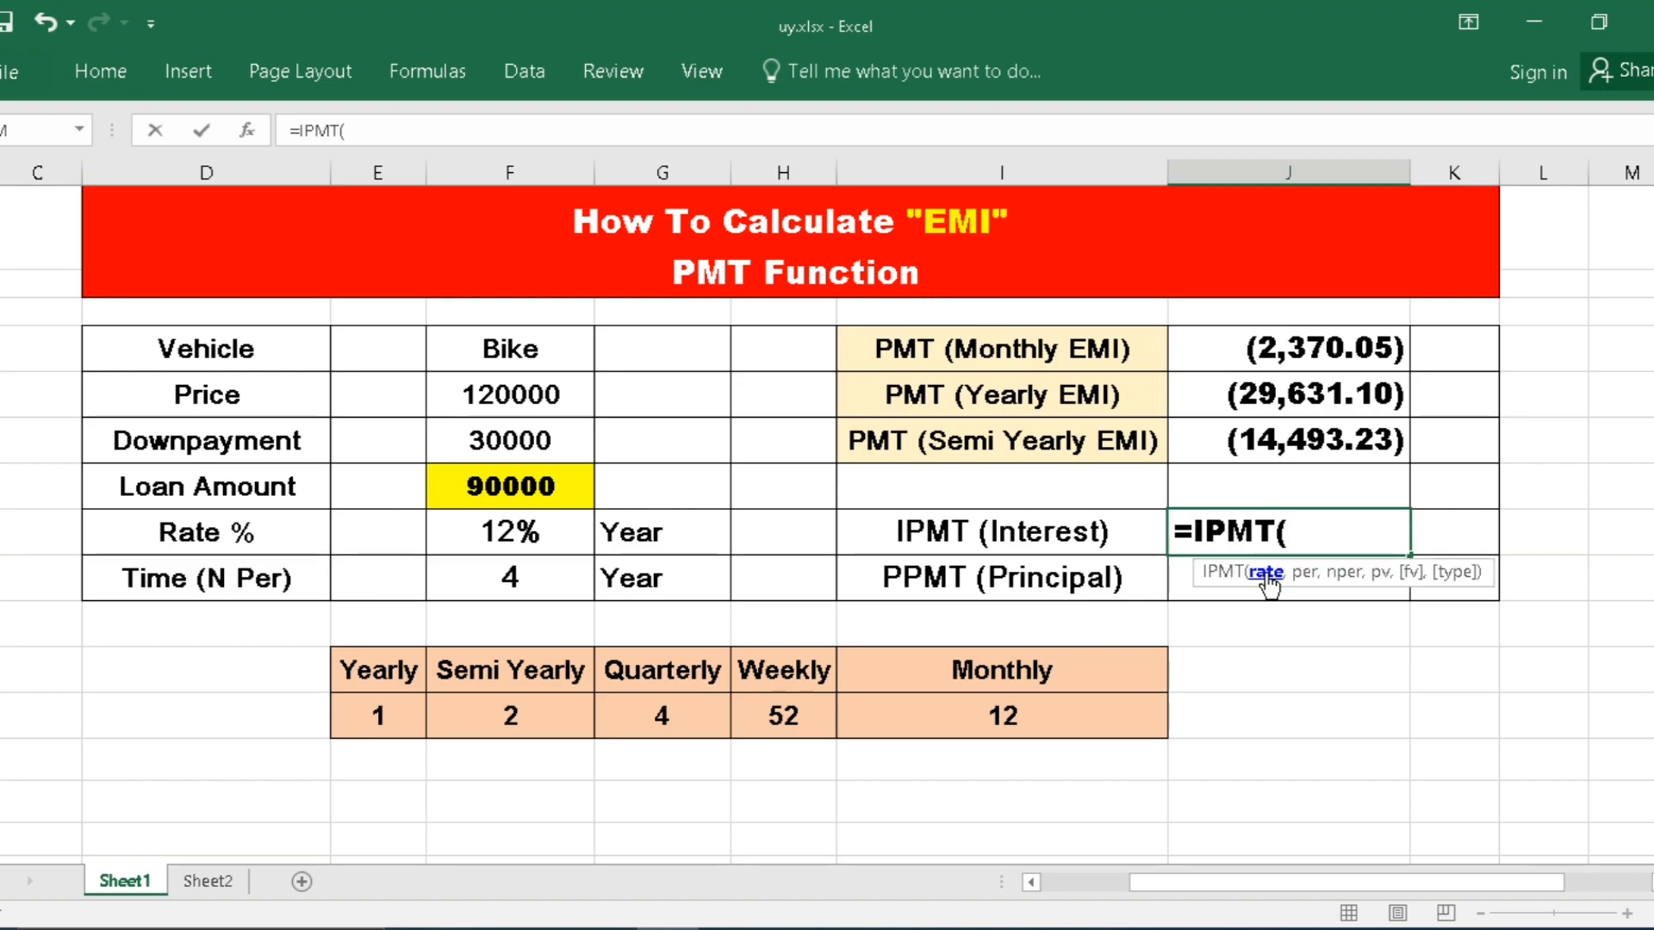
pyautogui.click(521, 531)
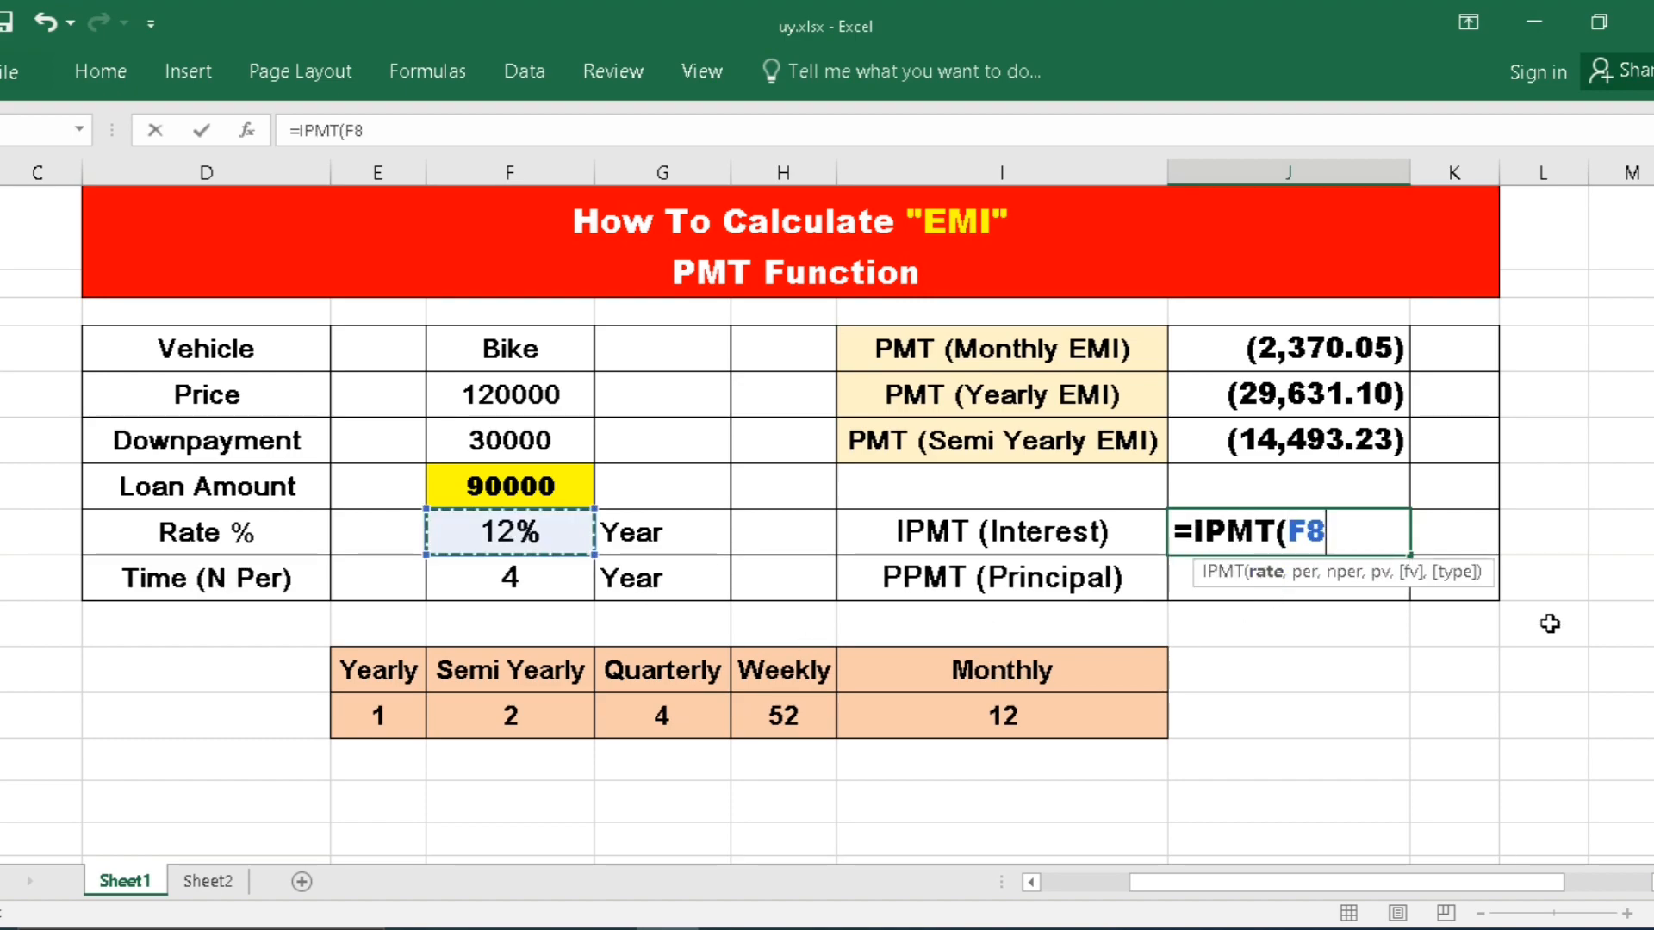
pyautogui.write('/12,')
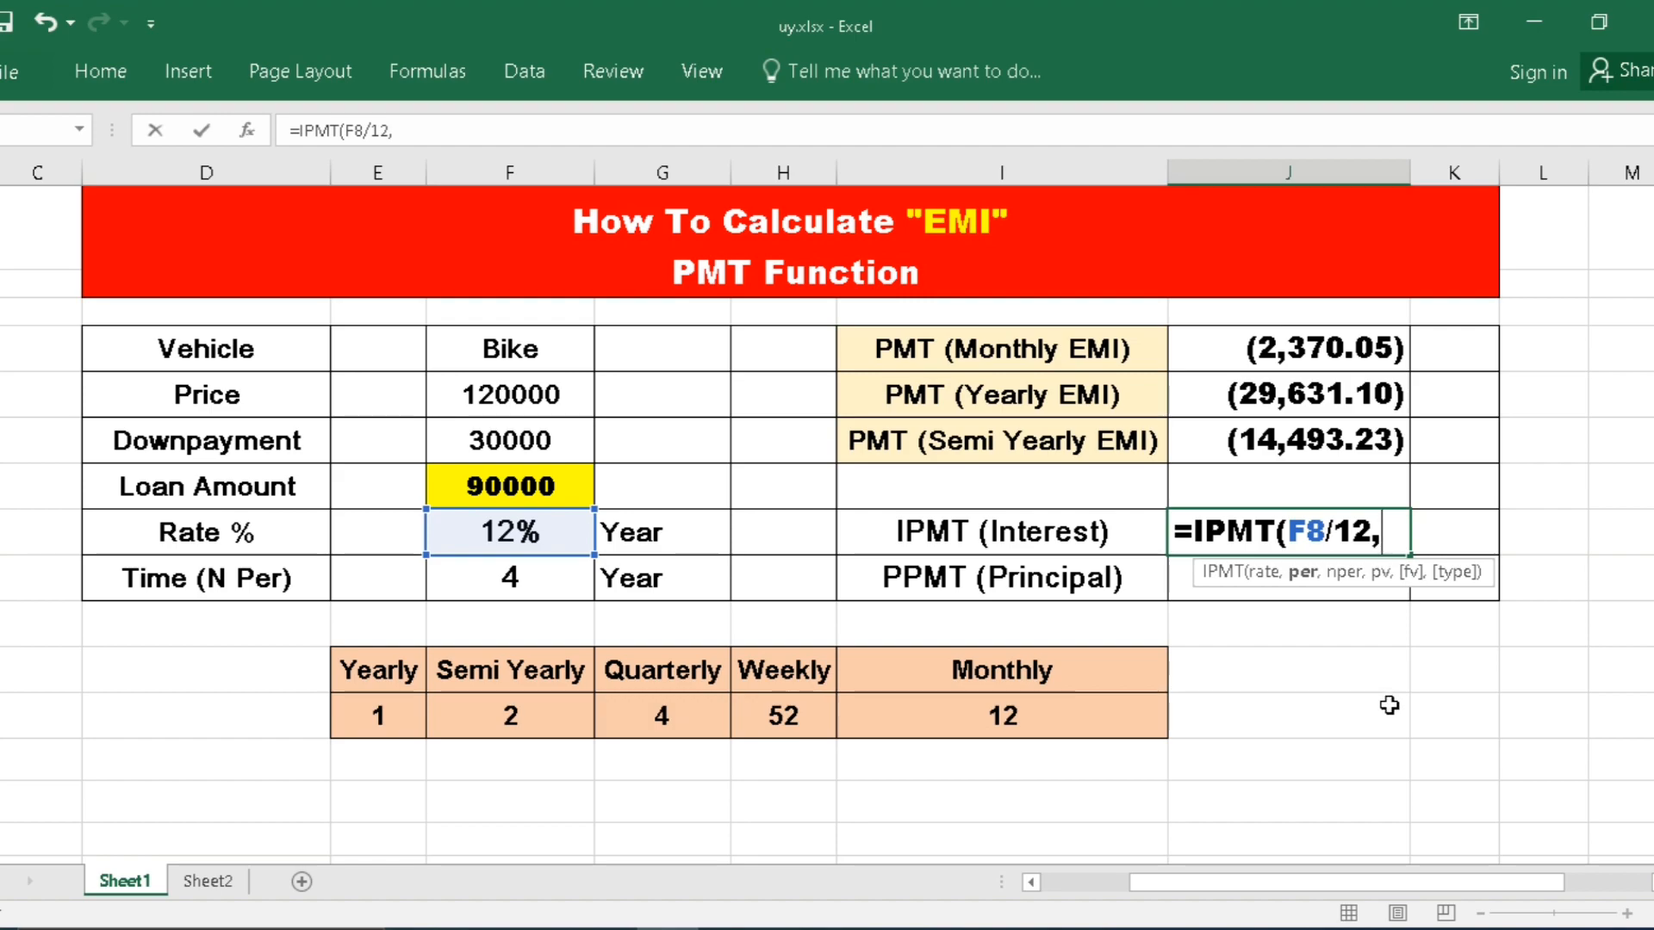
pyautogui.write('1')
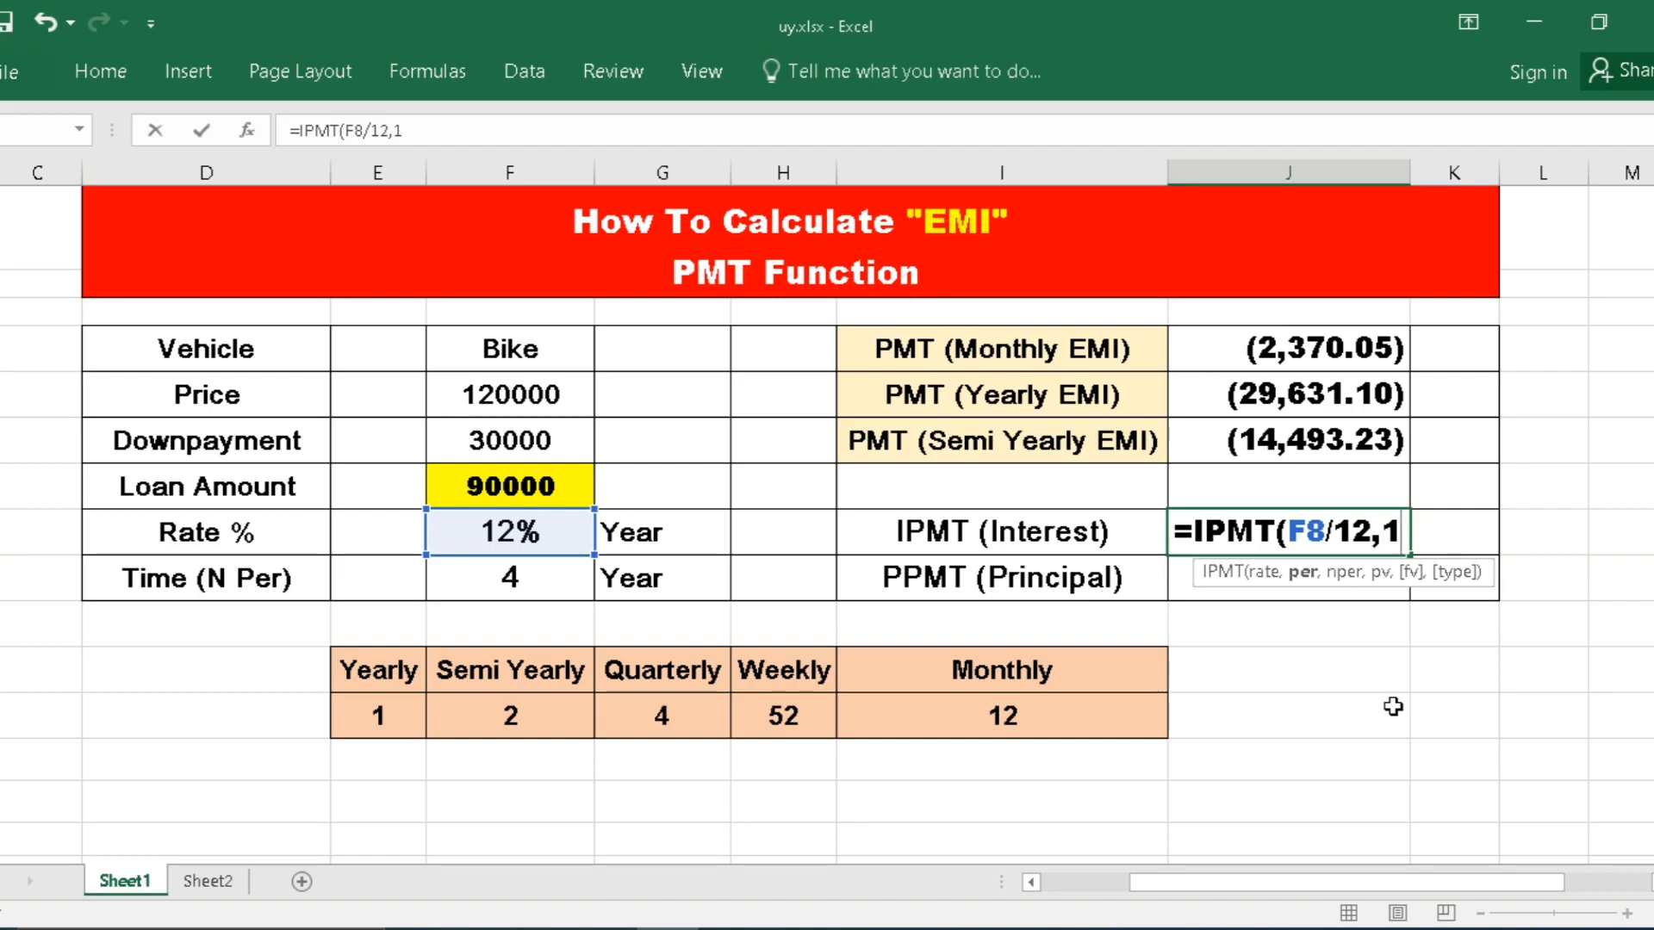
pyautogui.write(',')
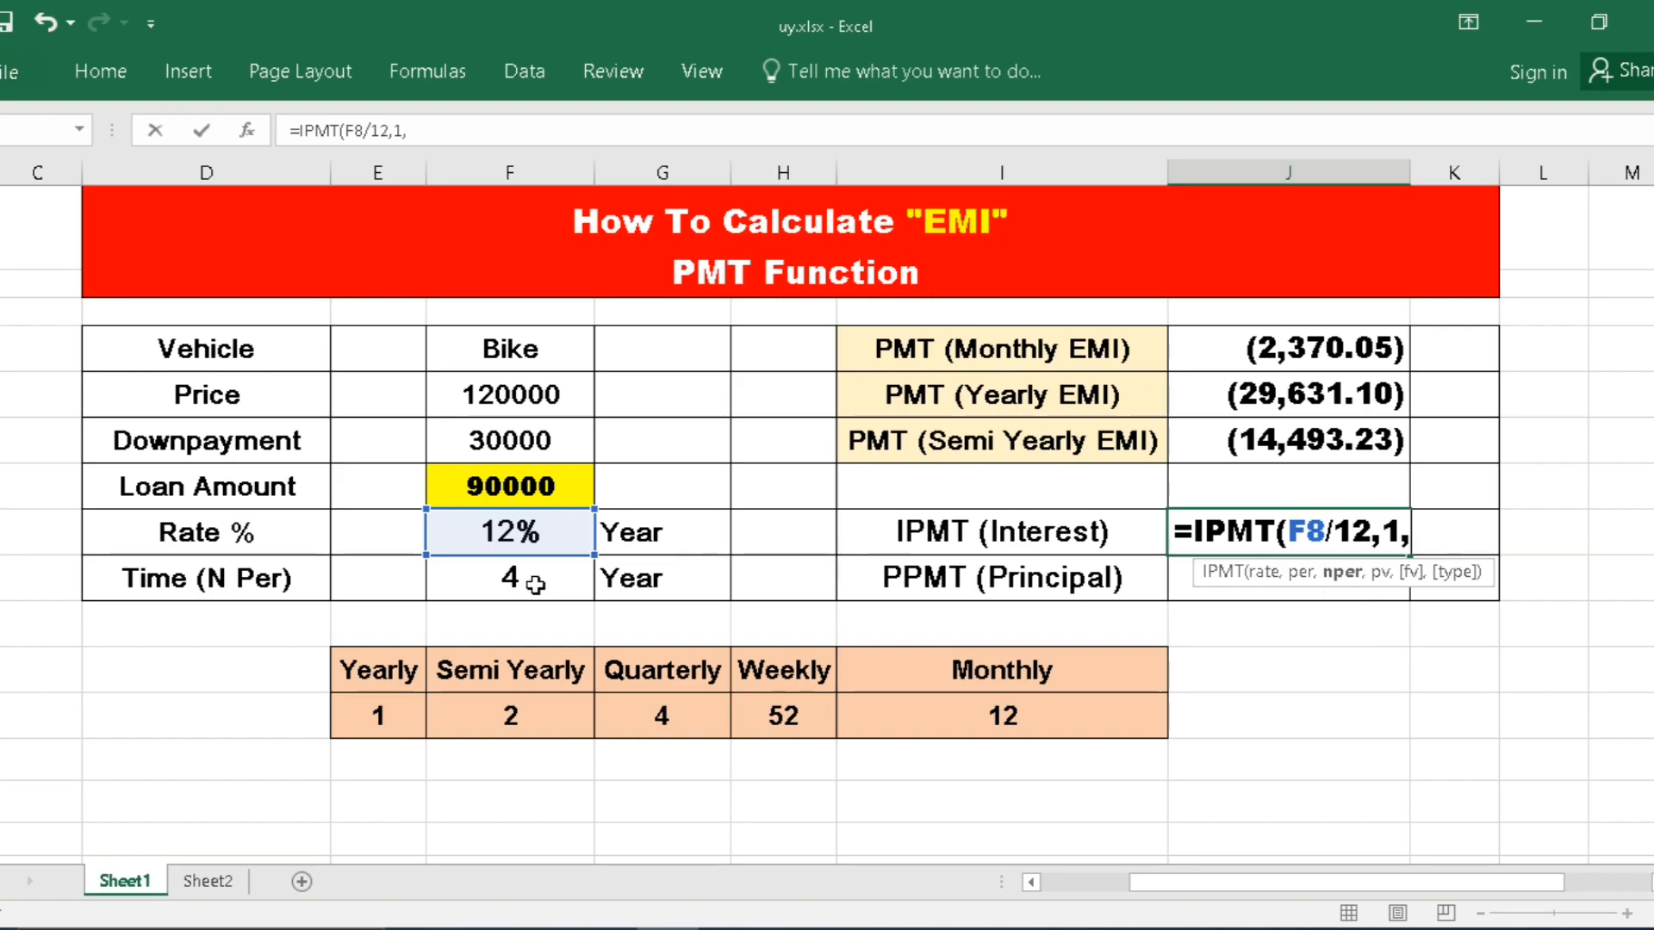
pyautogui.click(535, 583)
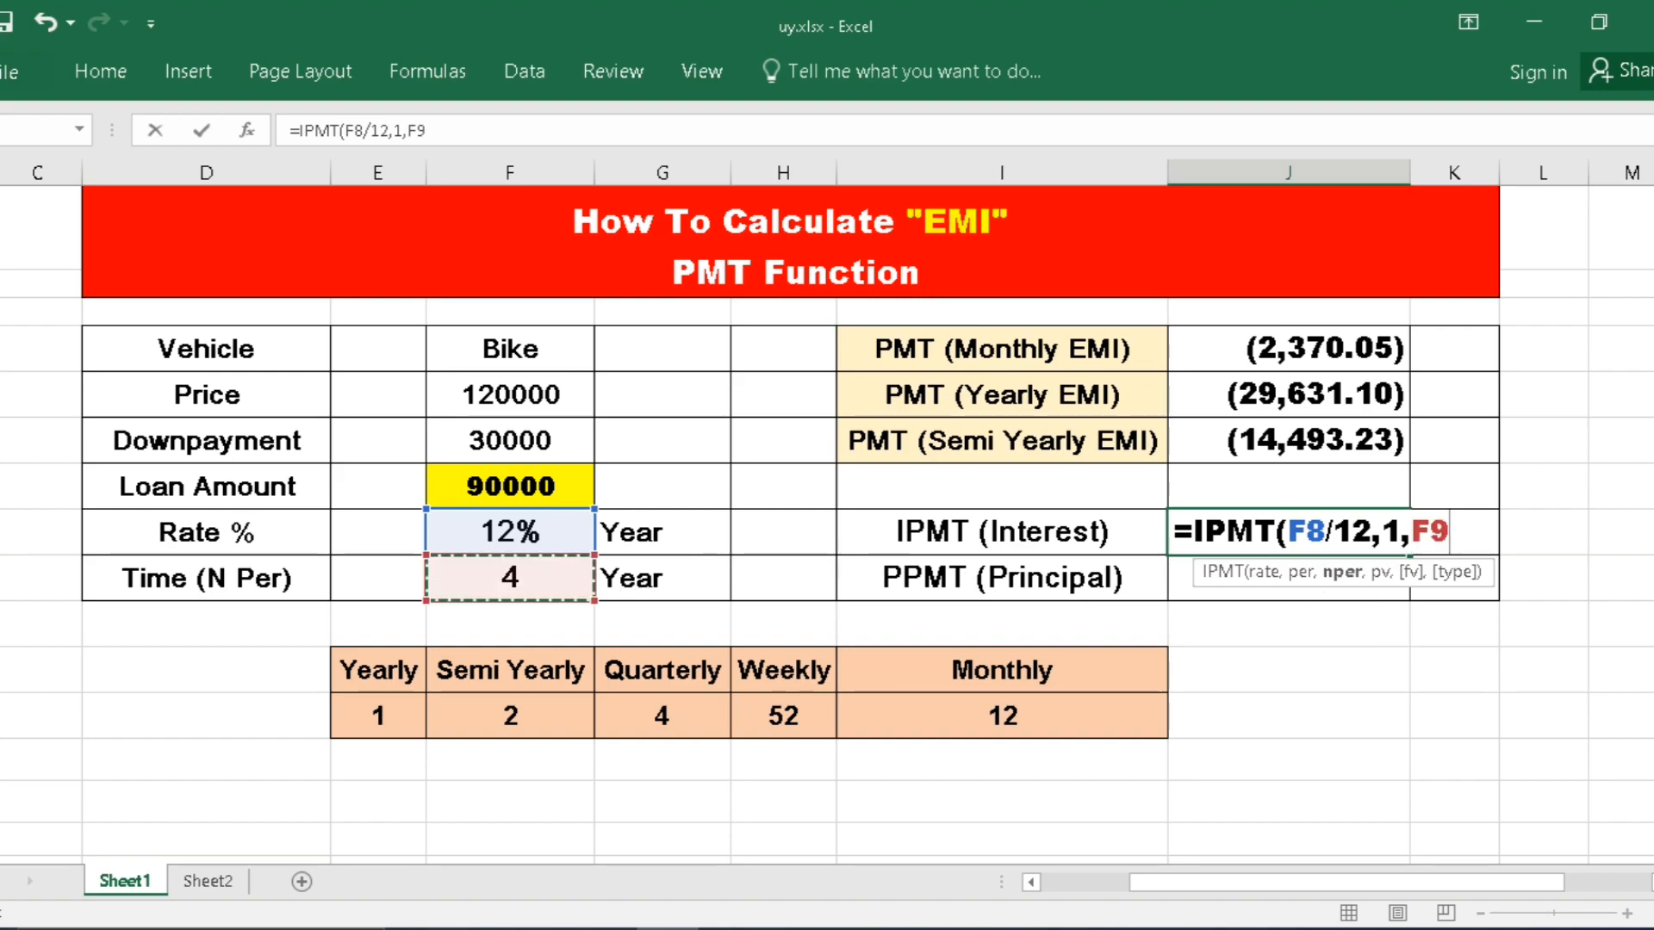
pyautogui.write('*12')
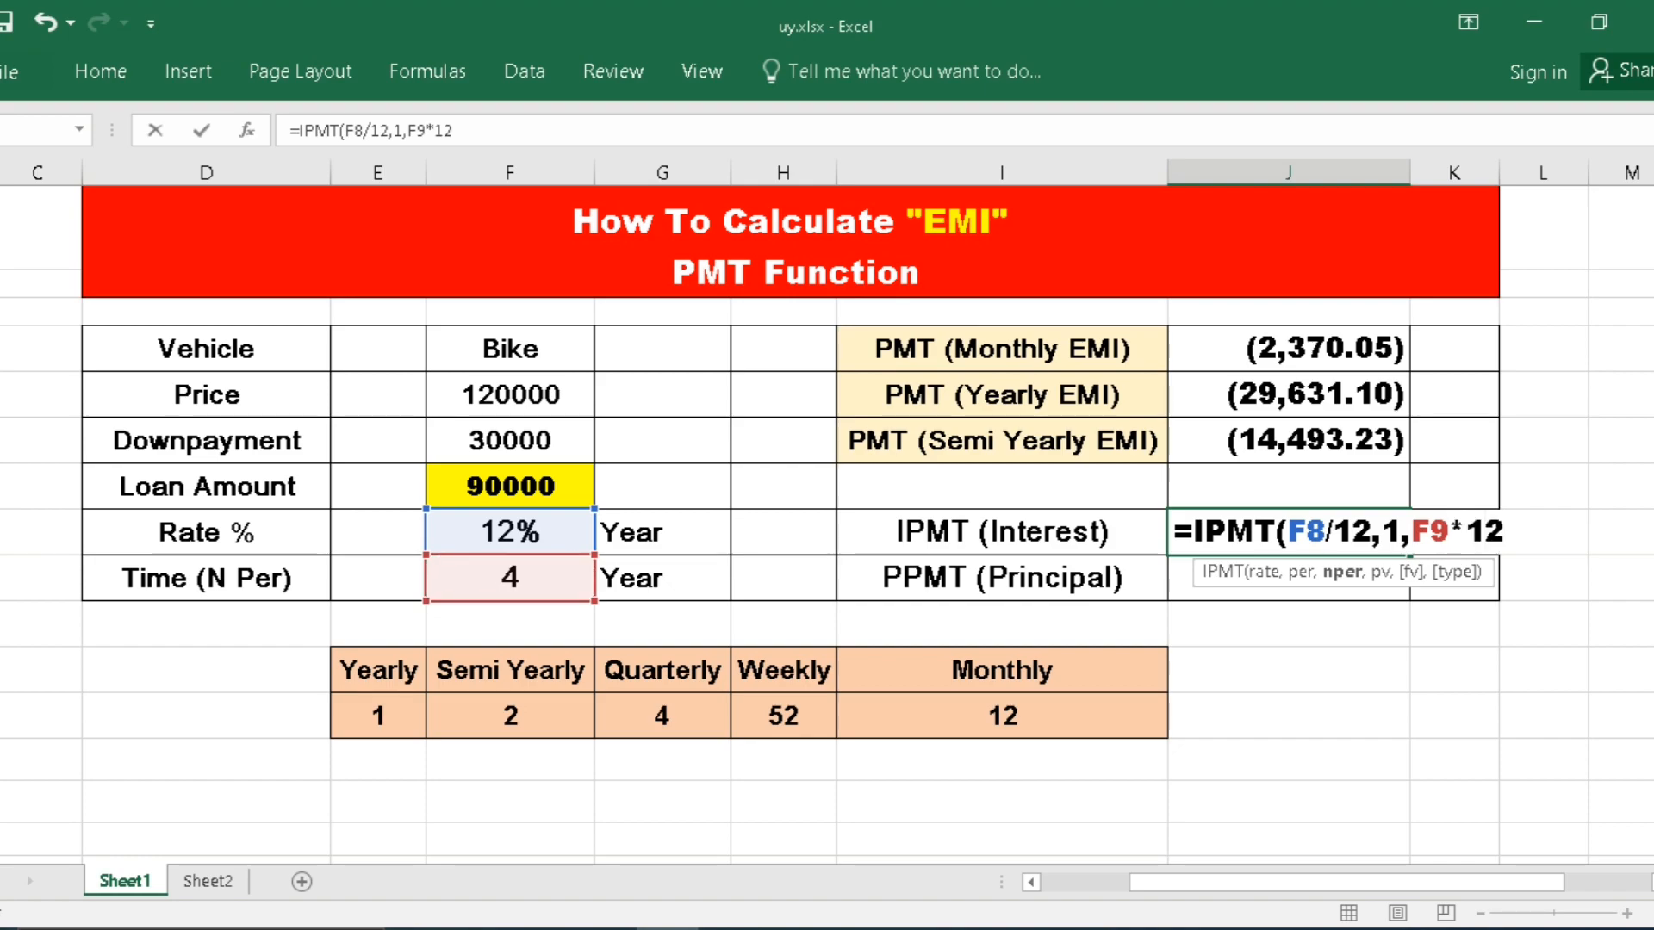
pyautogui.write(',')
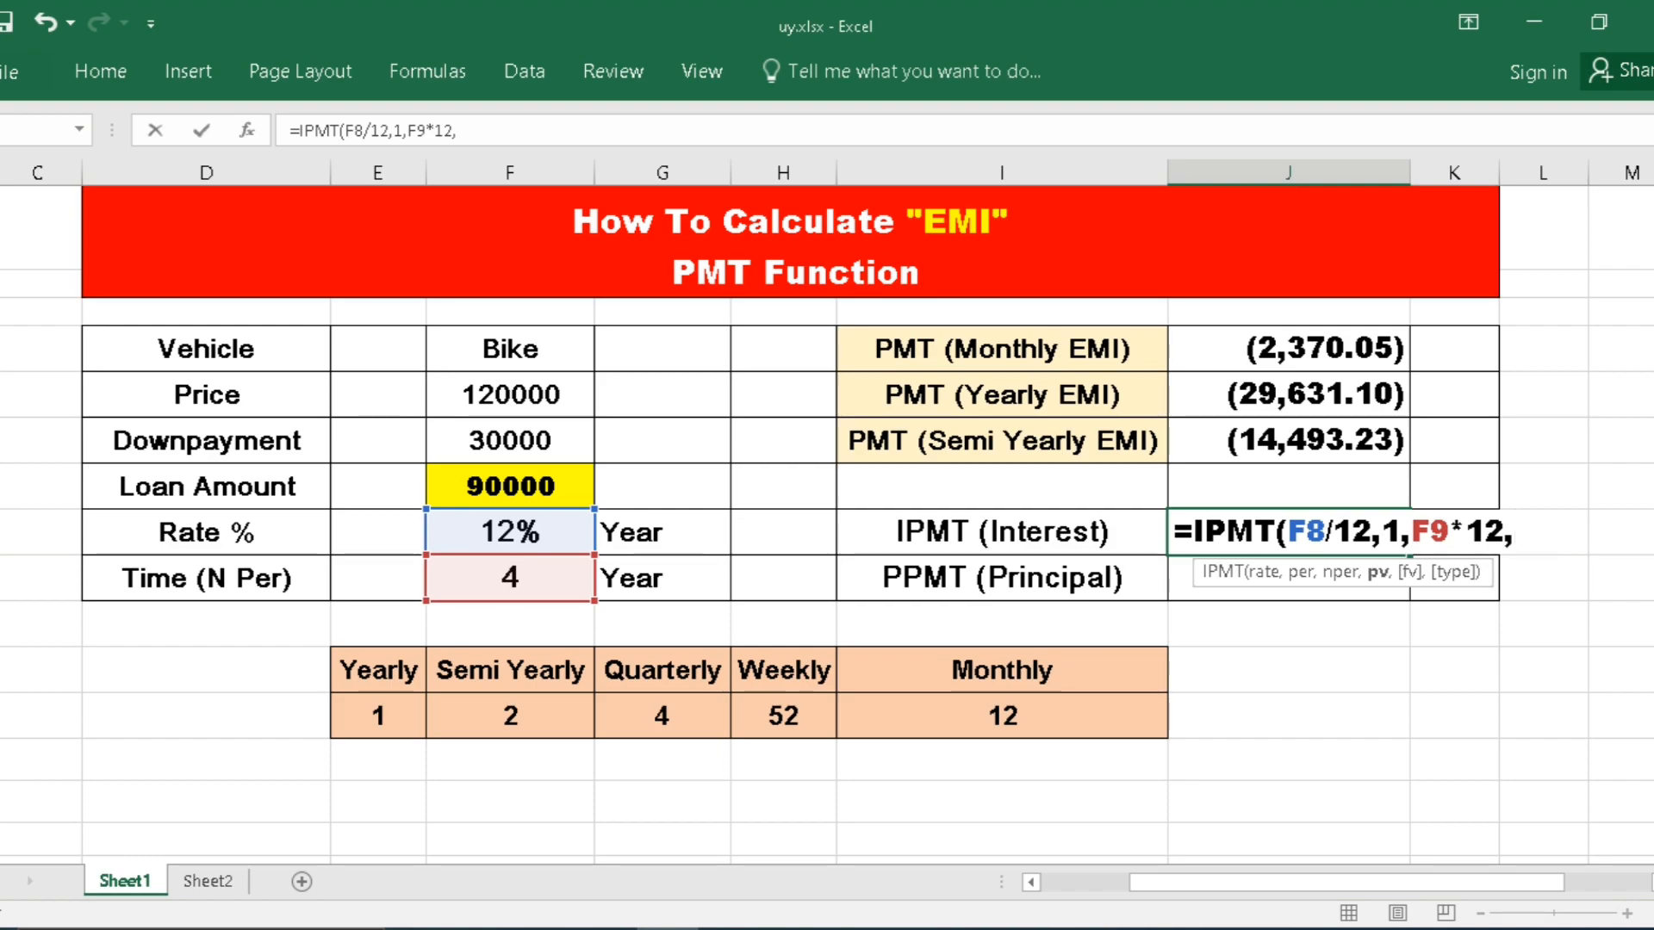
pyautogui.click(503, 487)
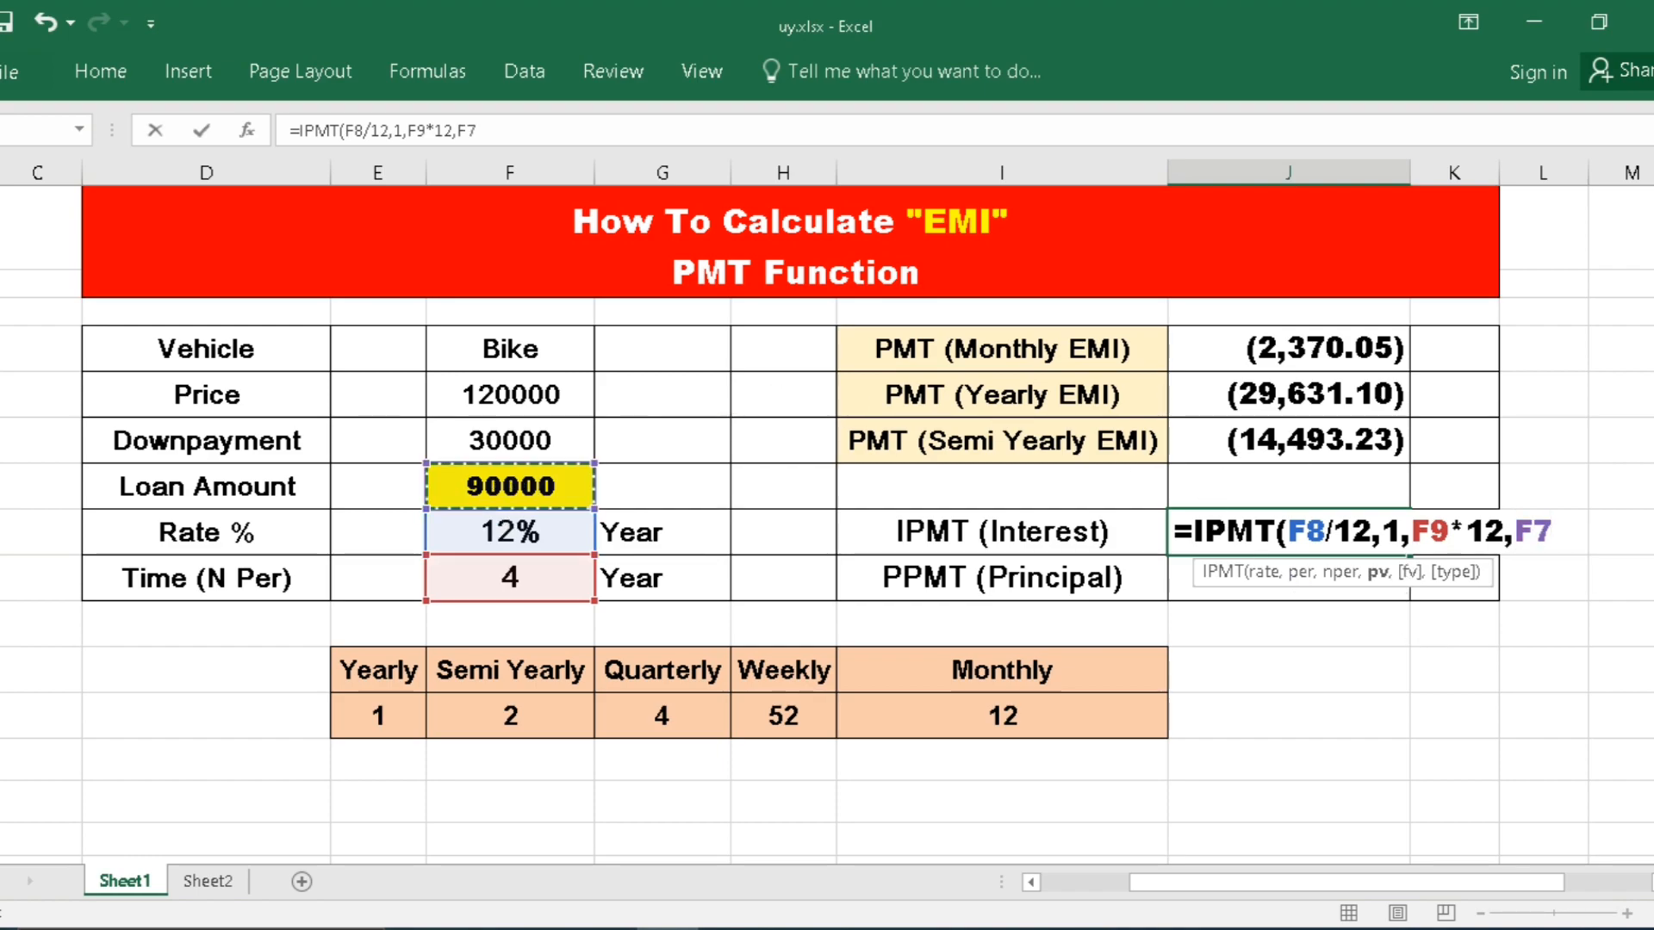
pyautogui.write(')')
pyautogui.press('Return')
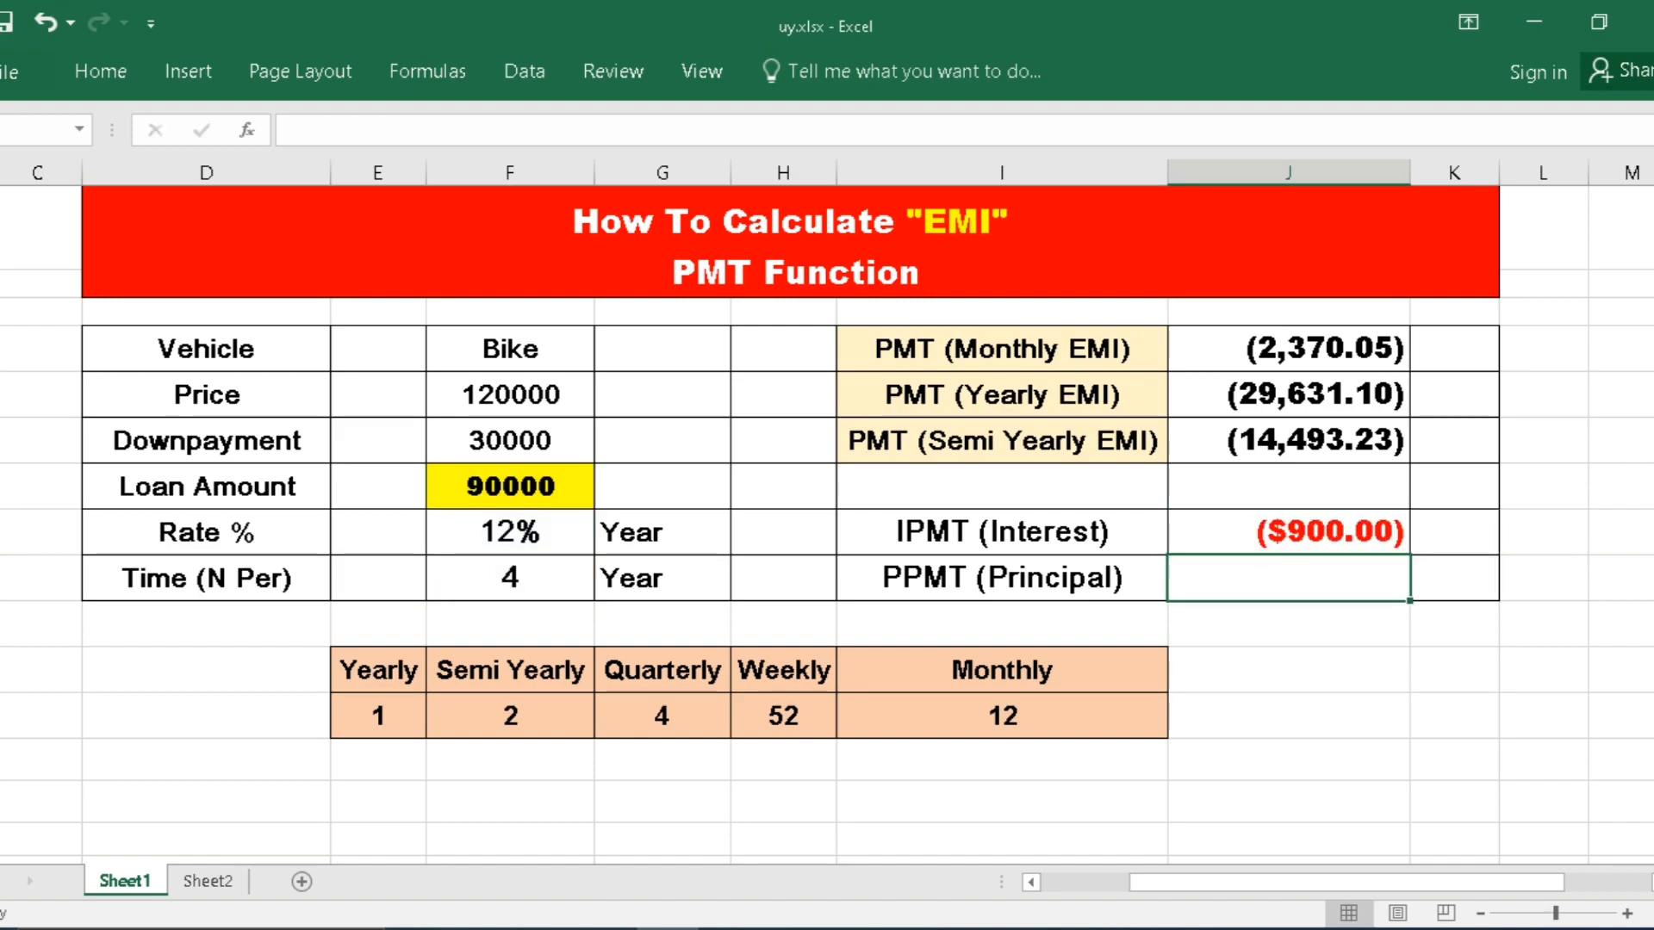
pyautogui.click(1260, 523)
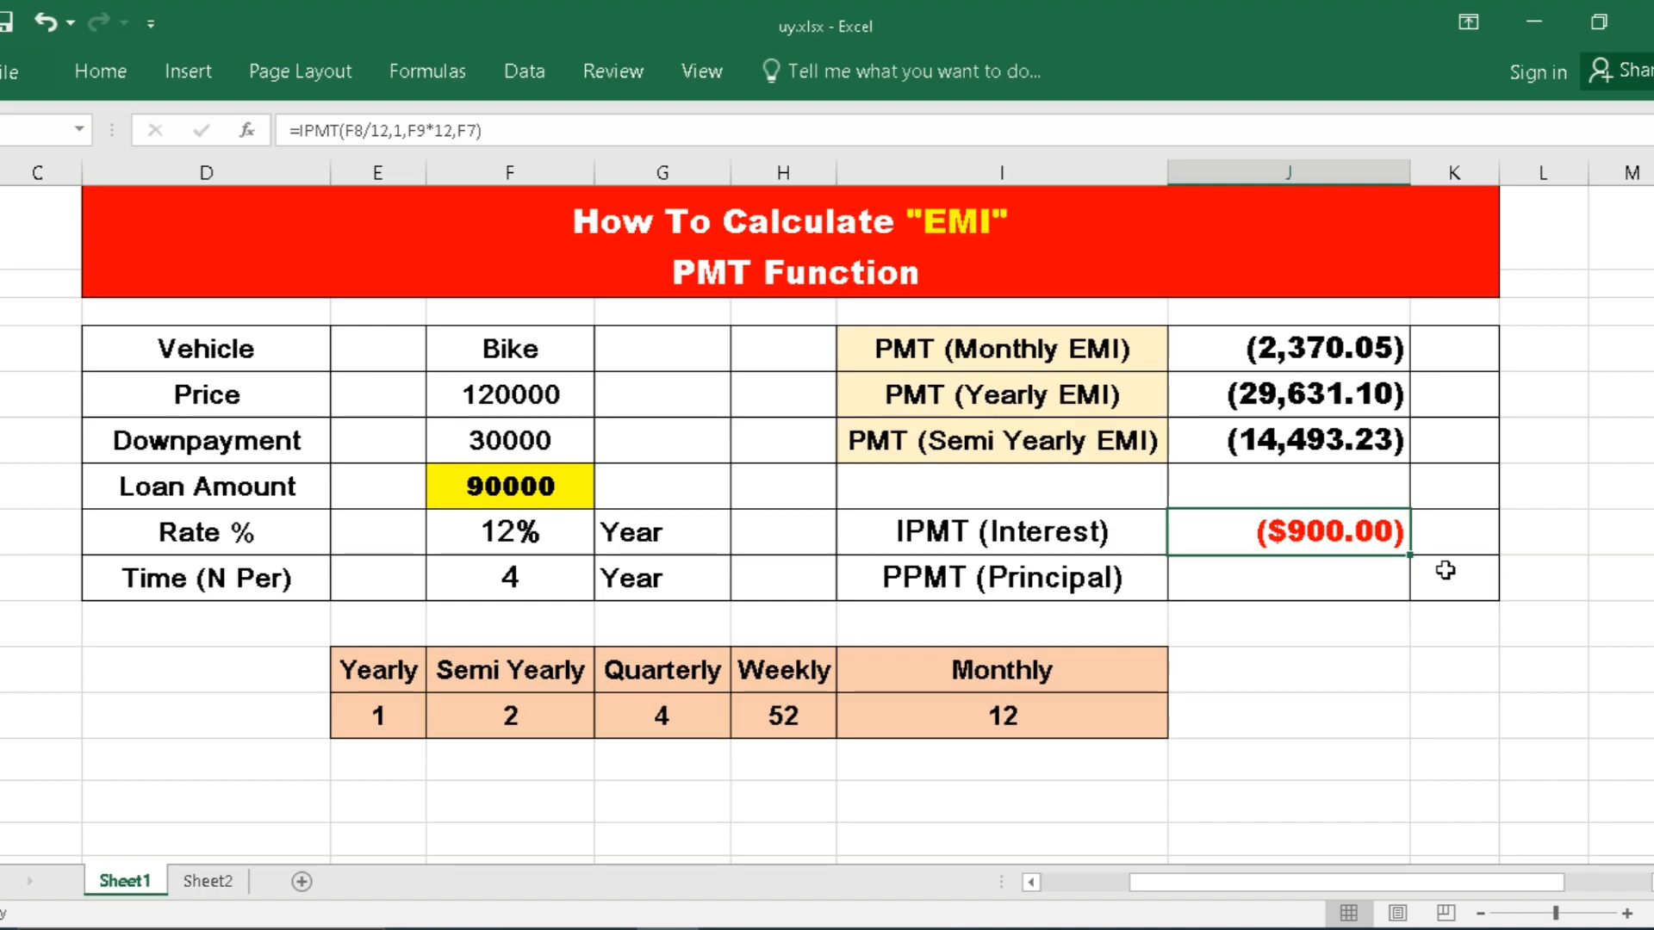
pyautogui.click(1306, 587)
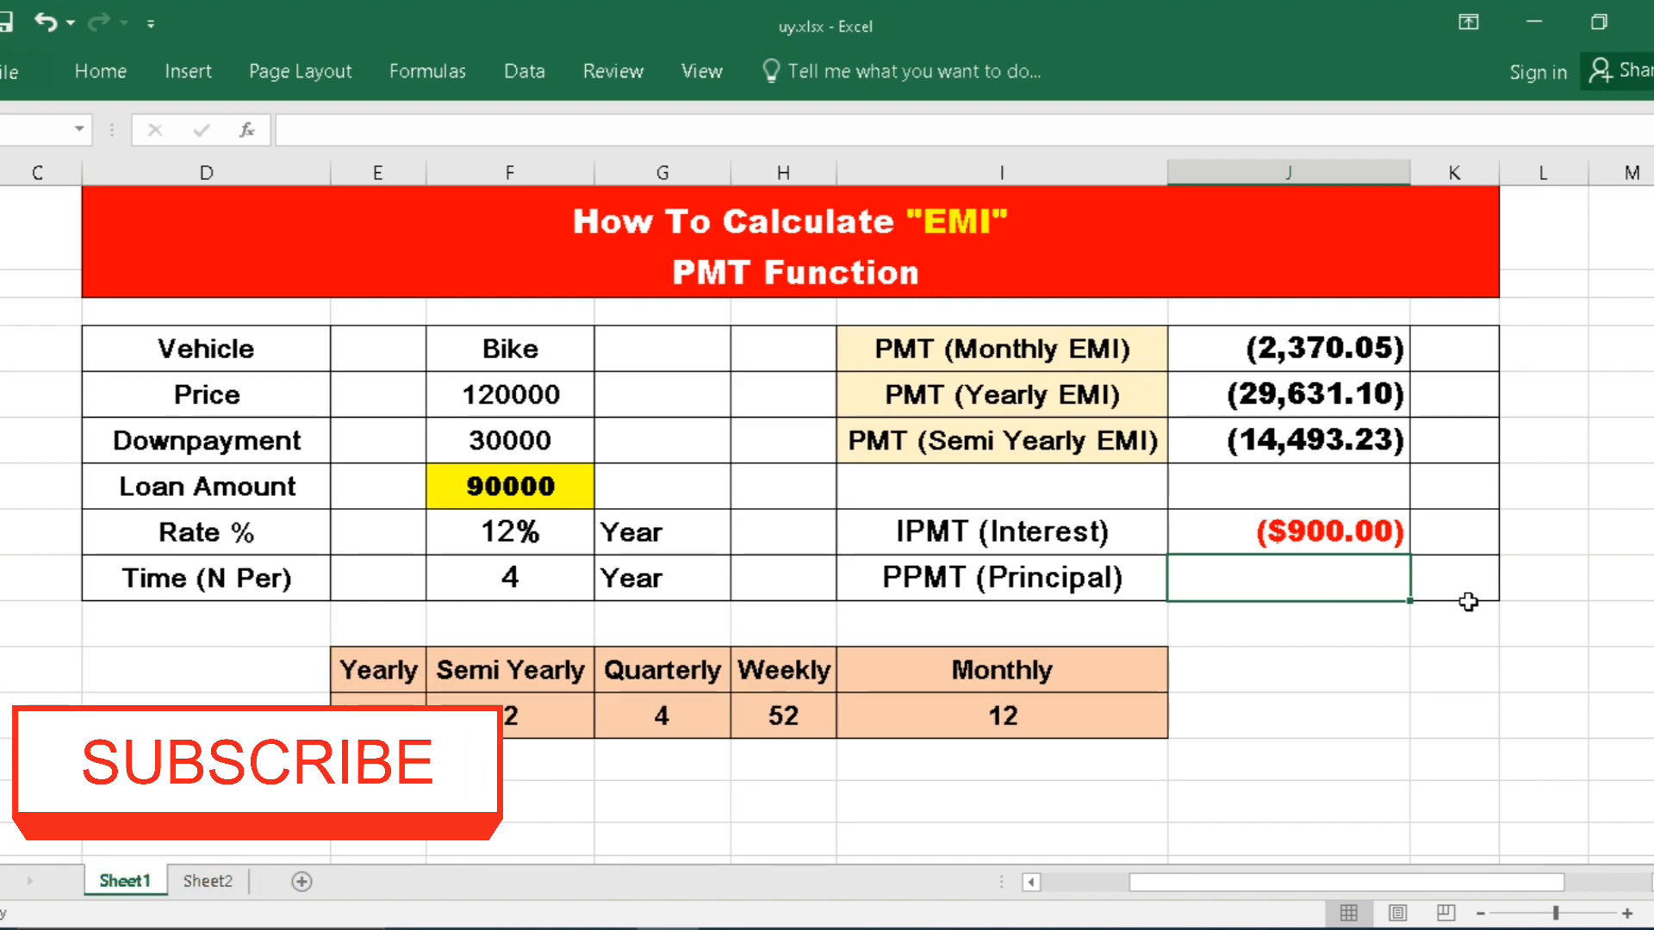
# - Calculate the first month's principal payment in J9 with the formula =PPMT(F8/12,1,F9*12,F7)
pyautogui.write('=ppm')
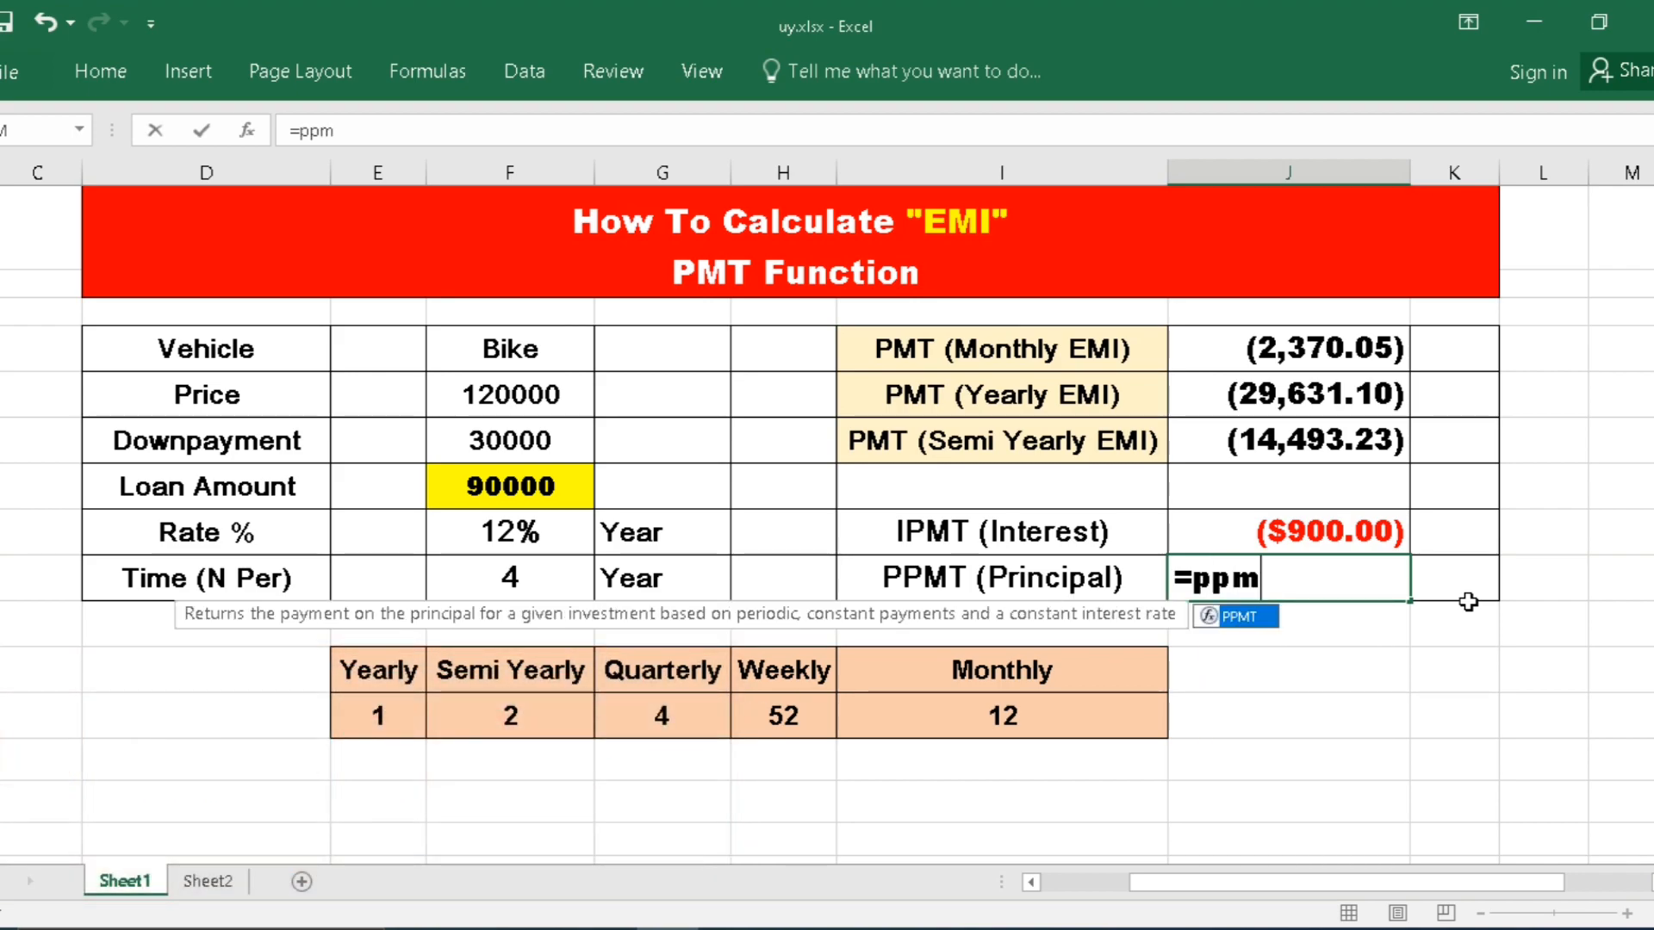
pyautogui.press('Tab')
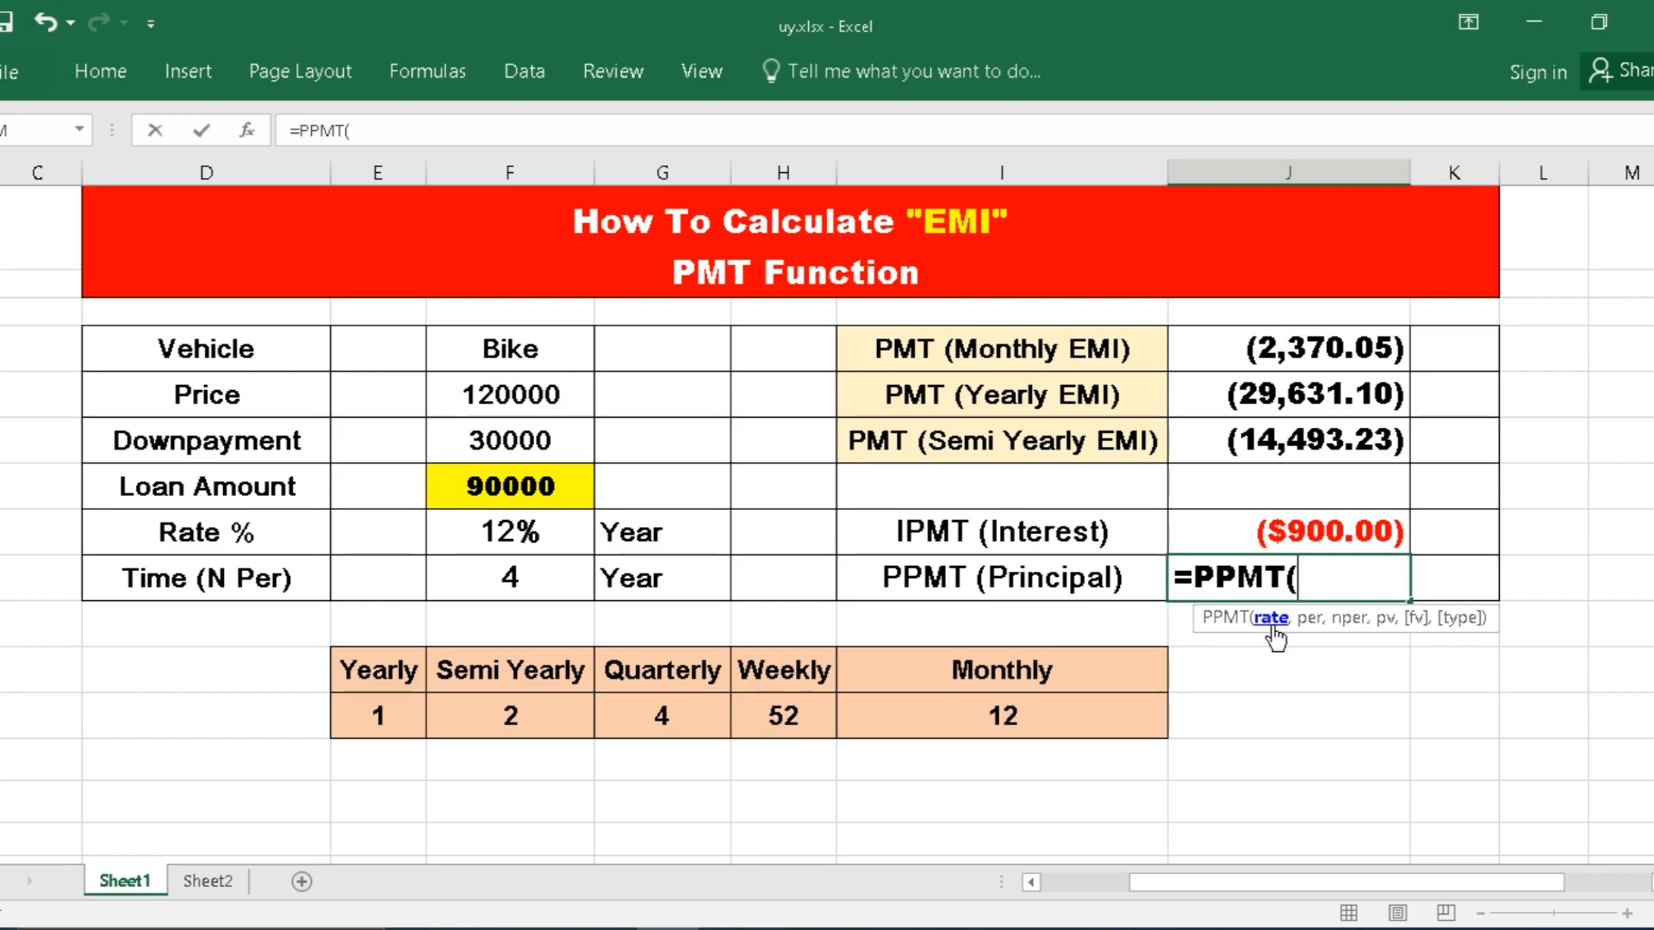
pyautogui.click(501, 541)
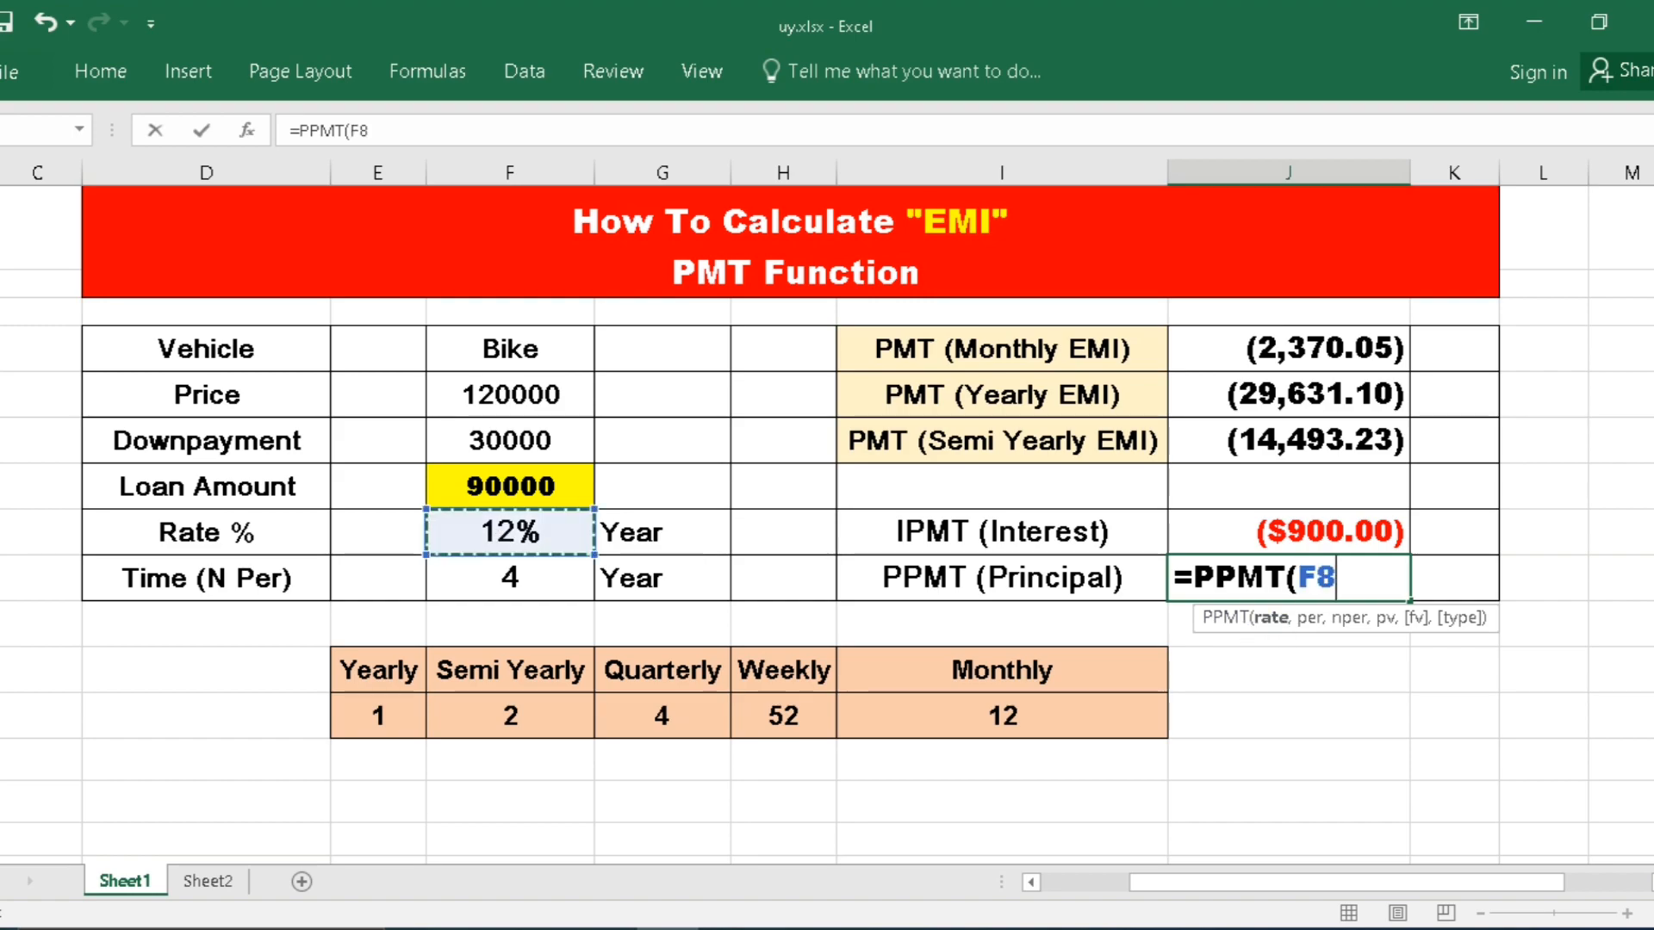
pyautogui.write('/12')
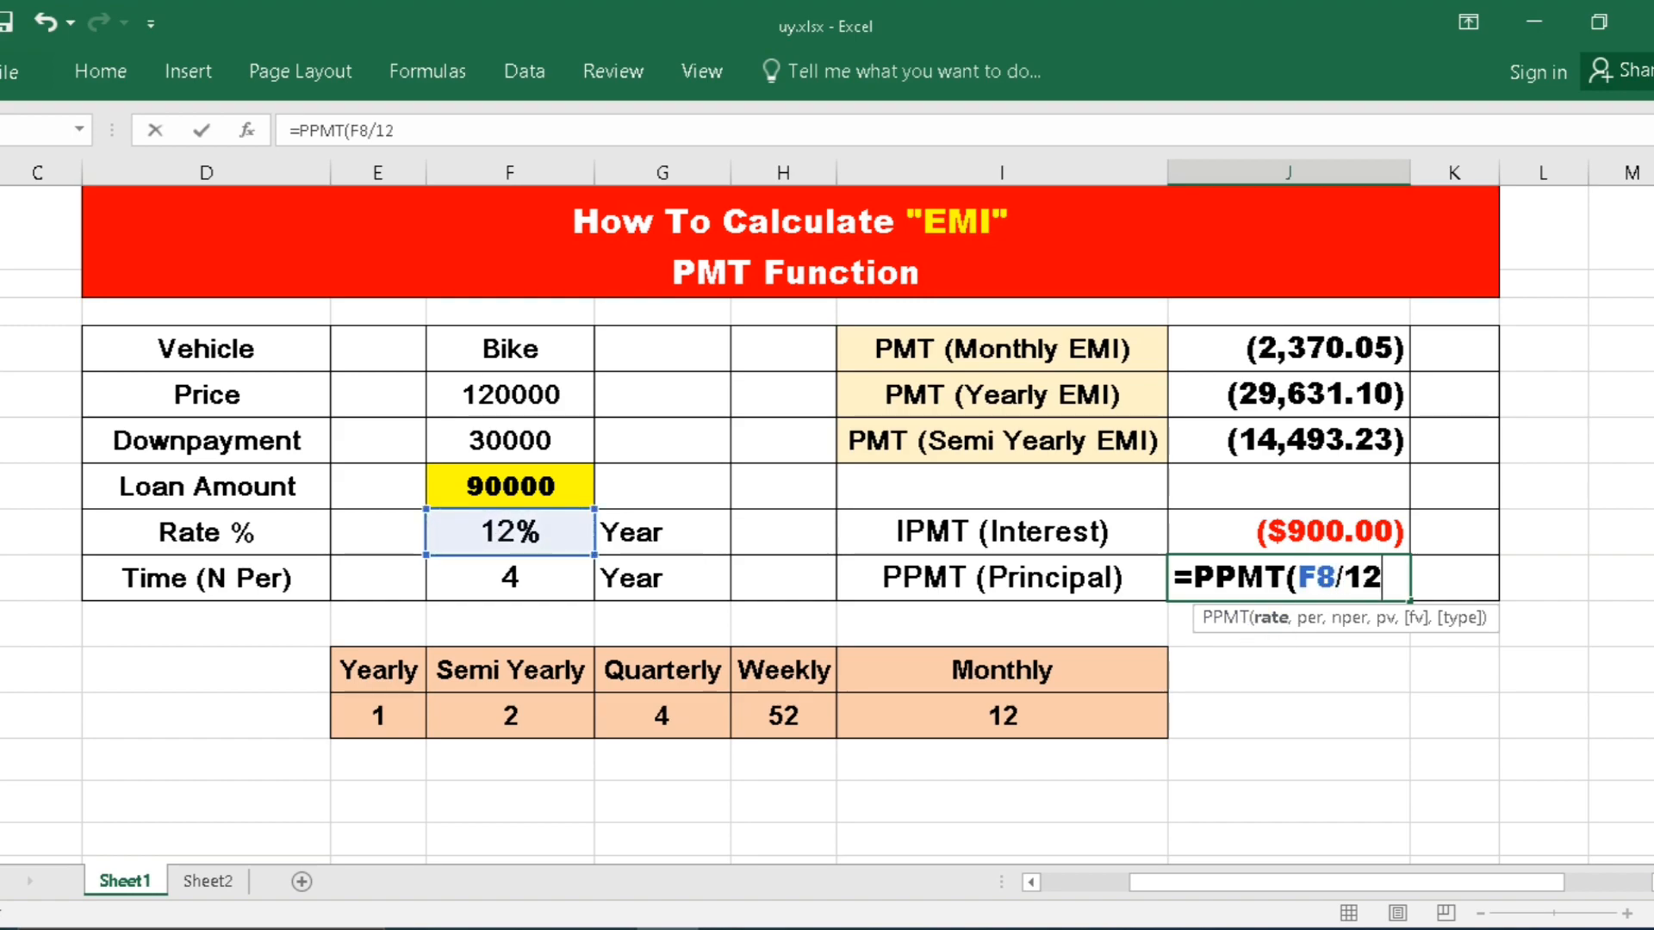
pyautogui.write(',')
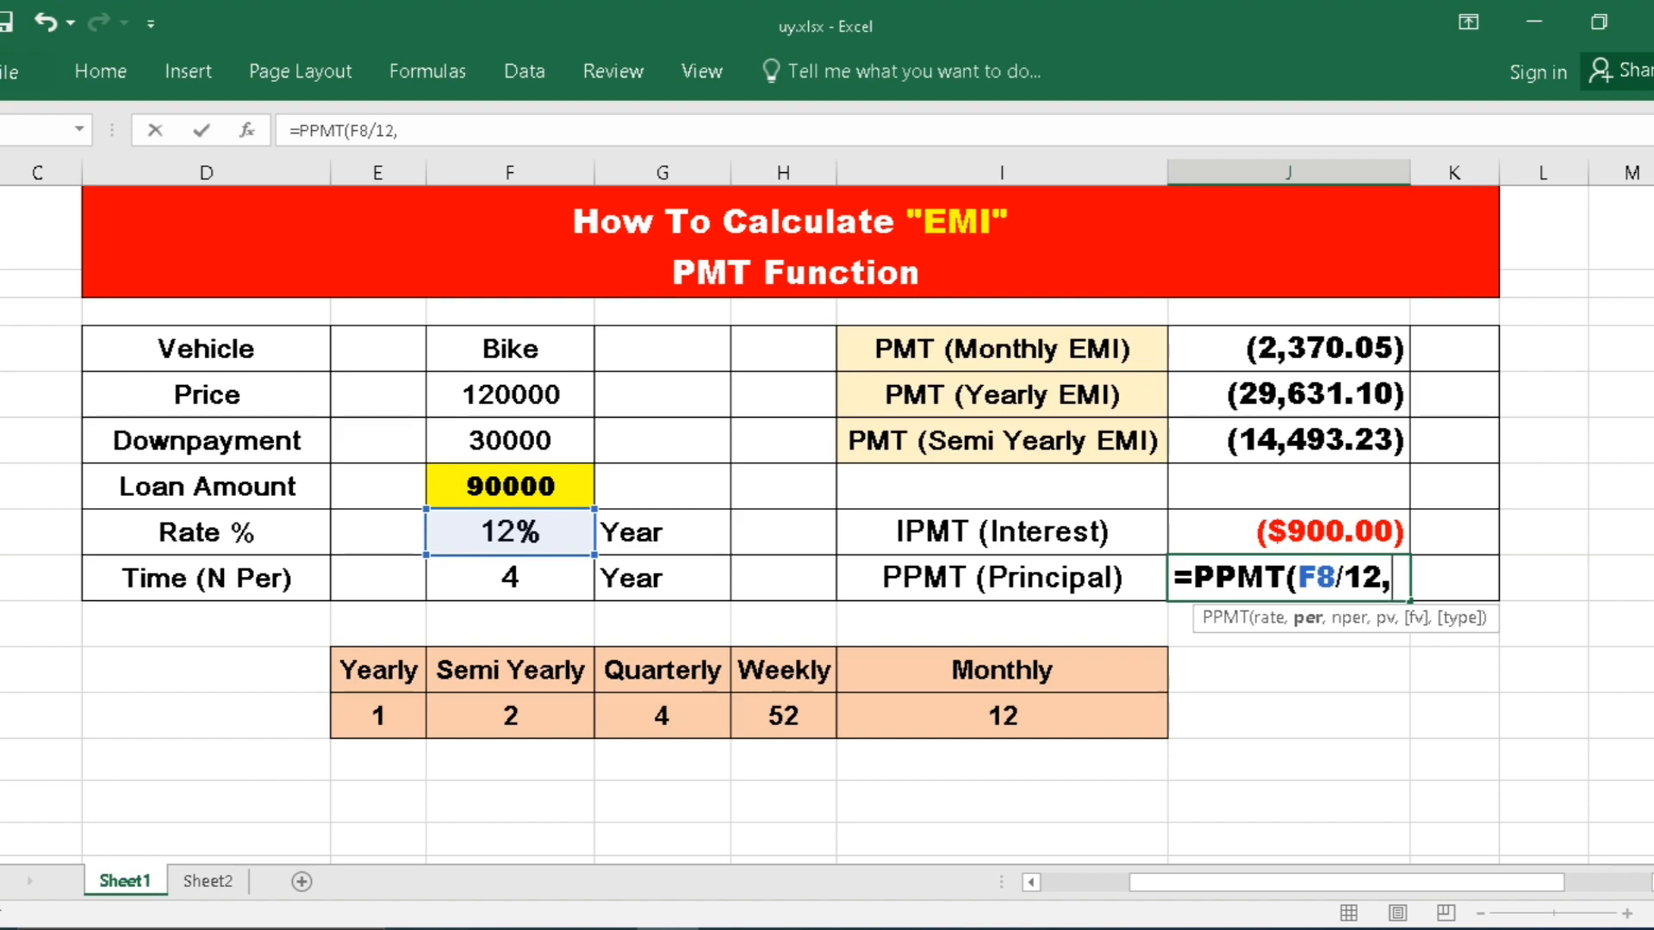
pyautogui.write('1,')
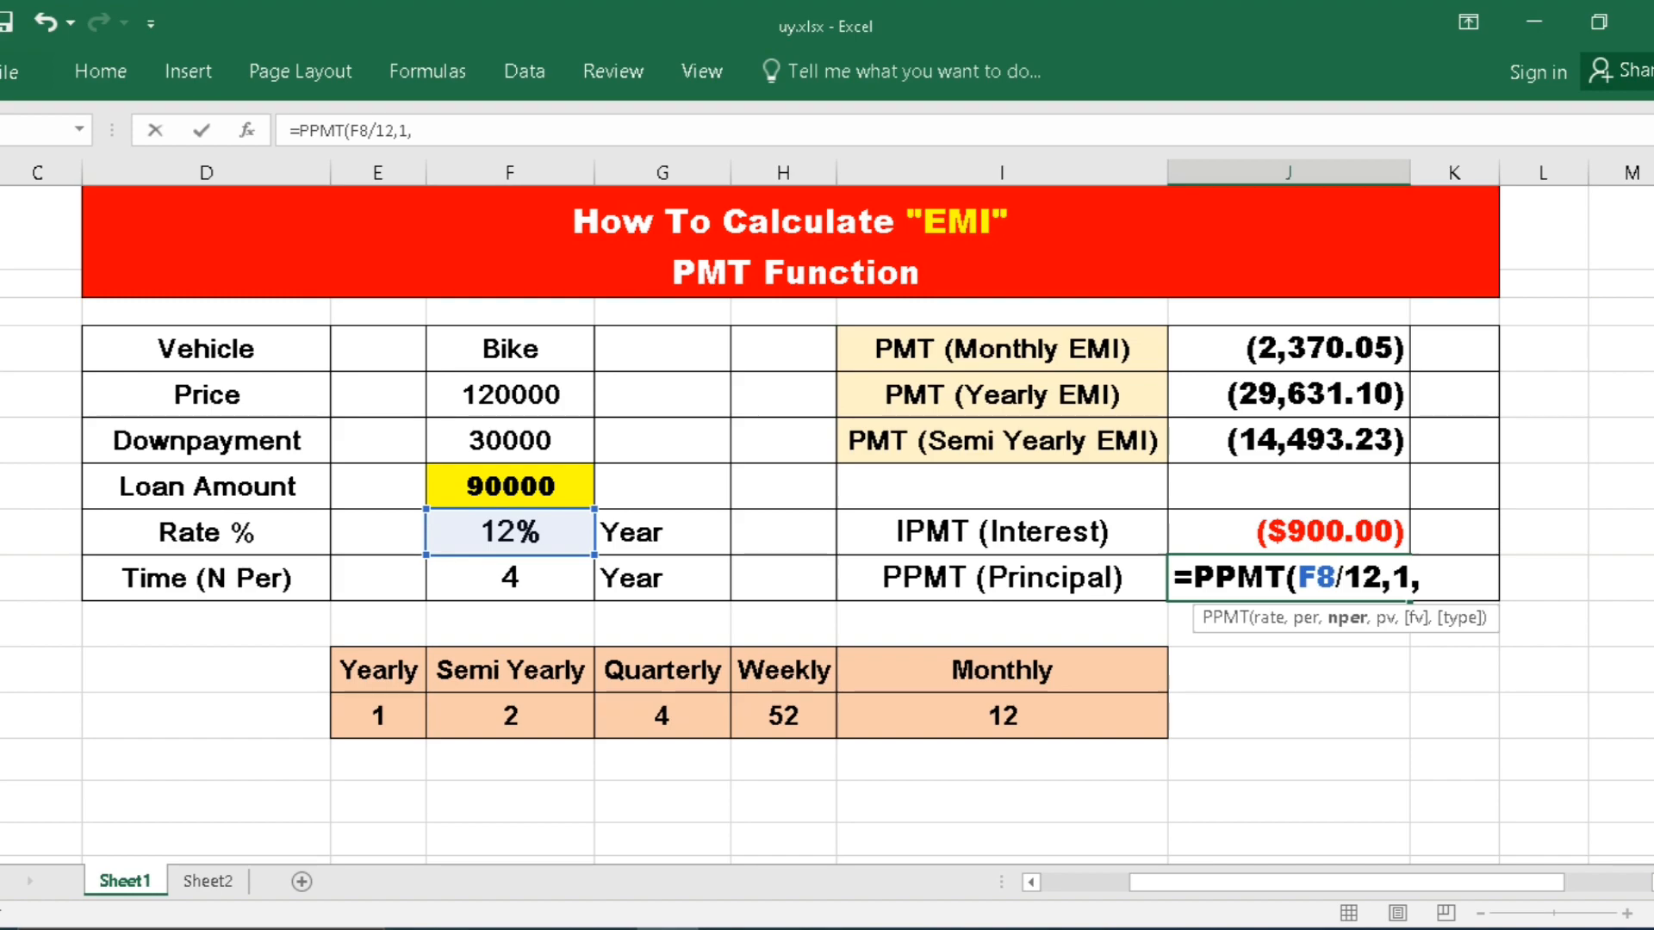
pyautogui.click(504, 580)
pyautogui.write('*12,')
pyautogui.click(530, 484)
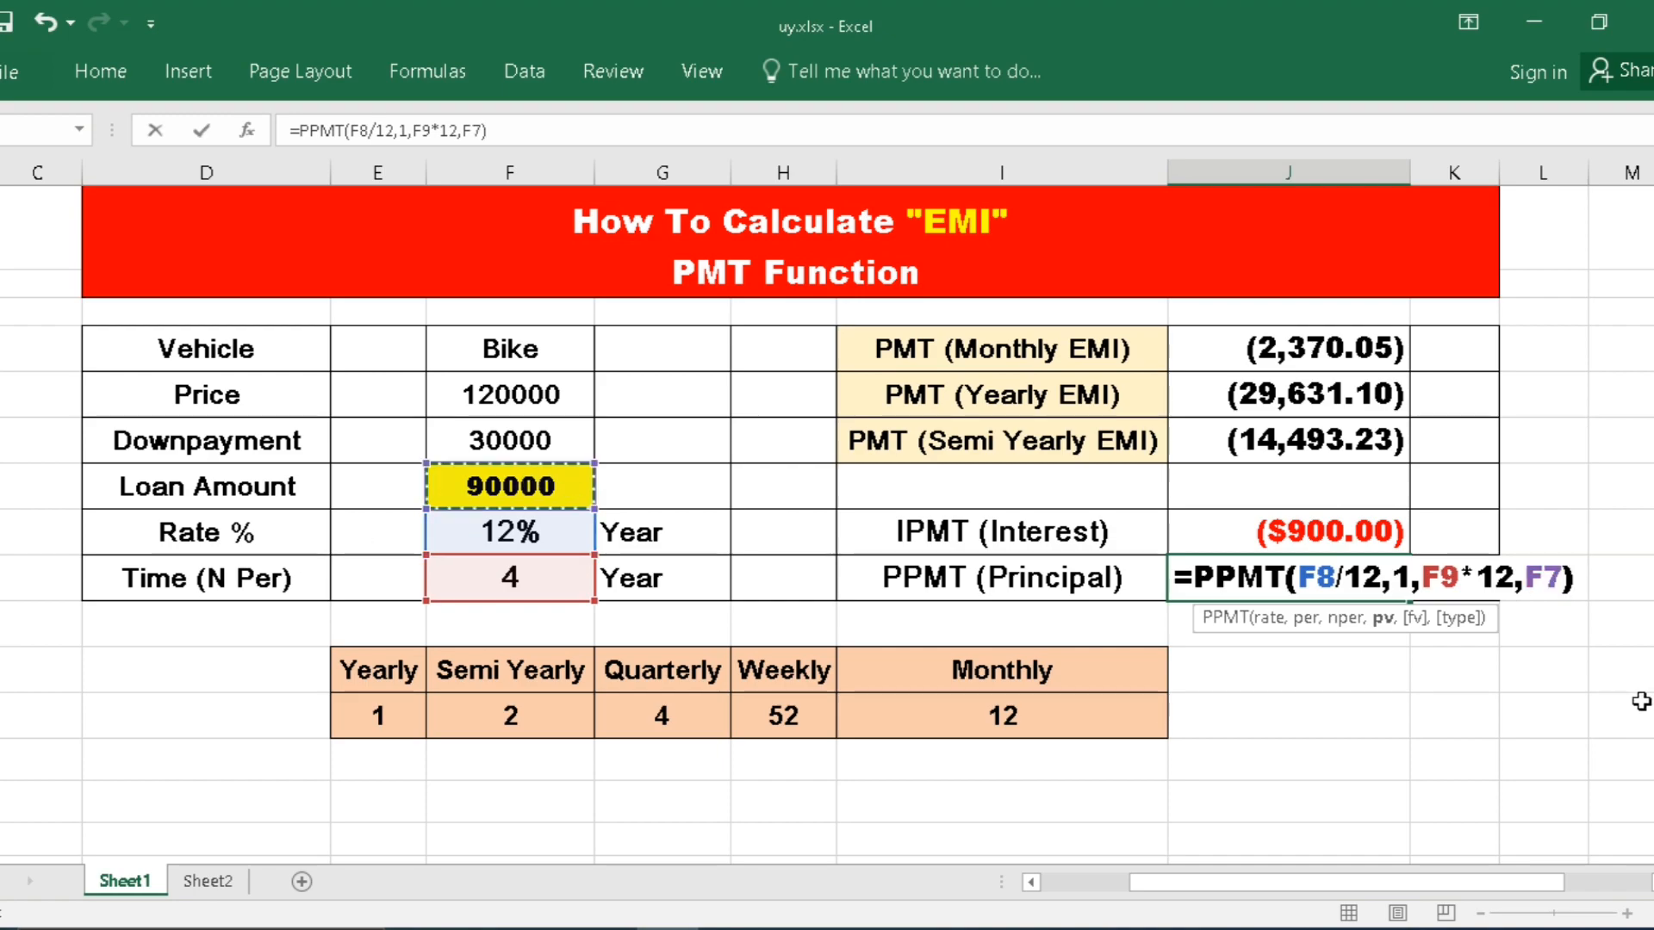
pyautogui.press('Return')
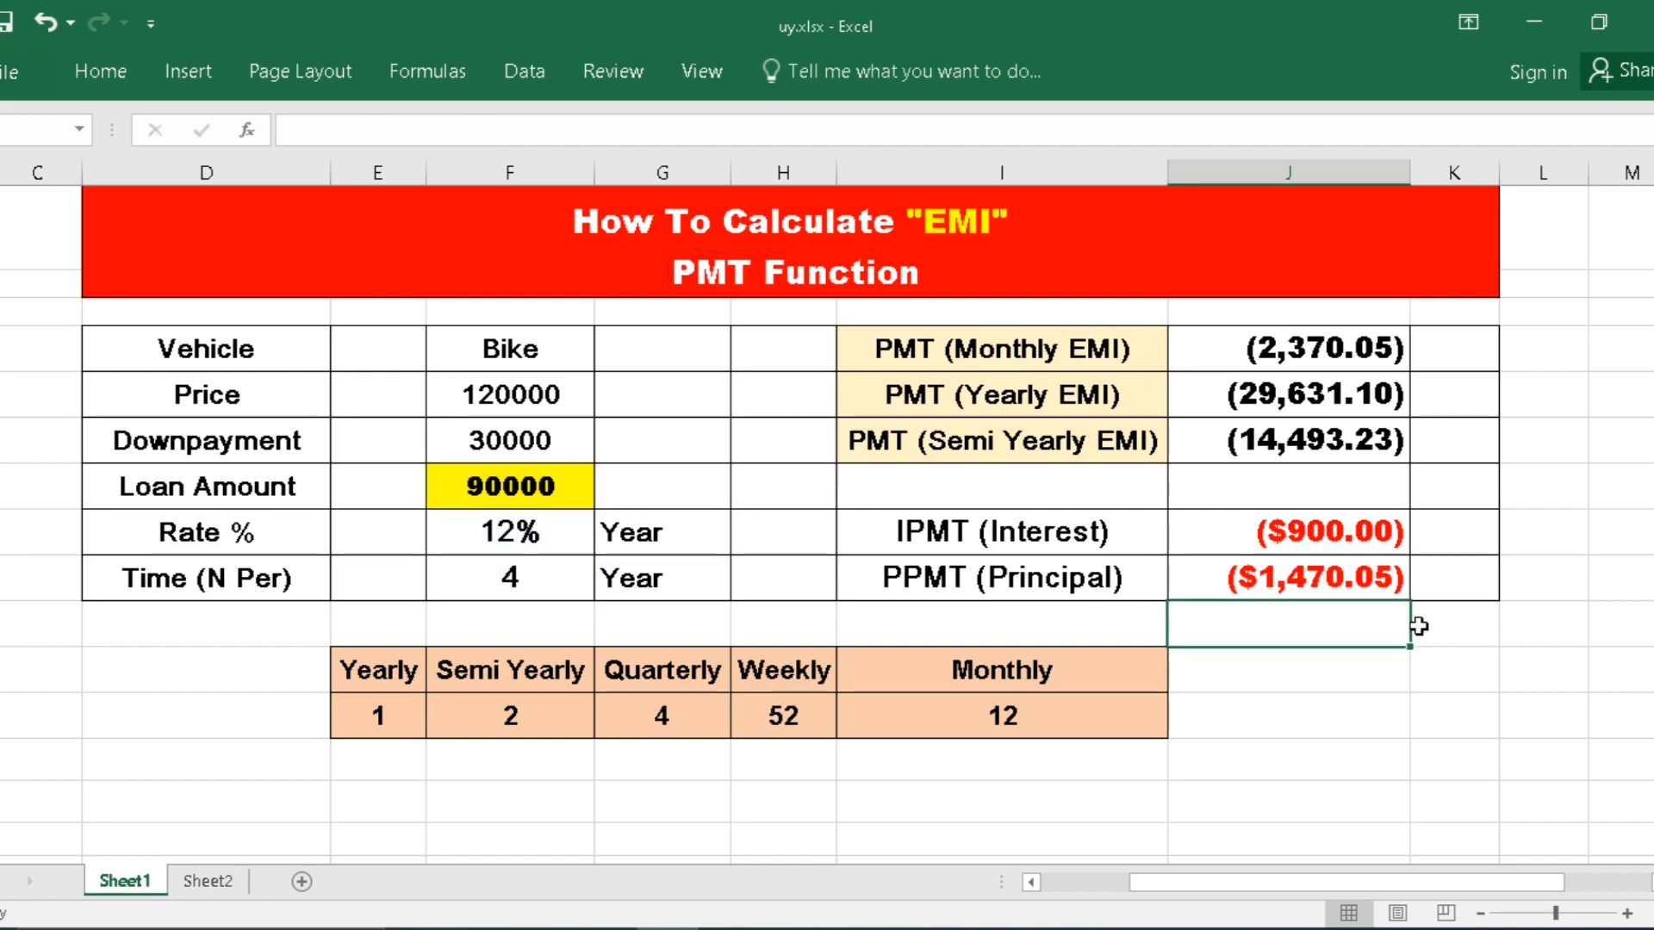
# - Apply the comma number style to the interest and principal results in J8:J9 so they have no currency symbol
pyautogui.click(1359, 584)
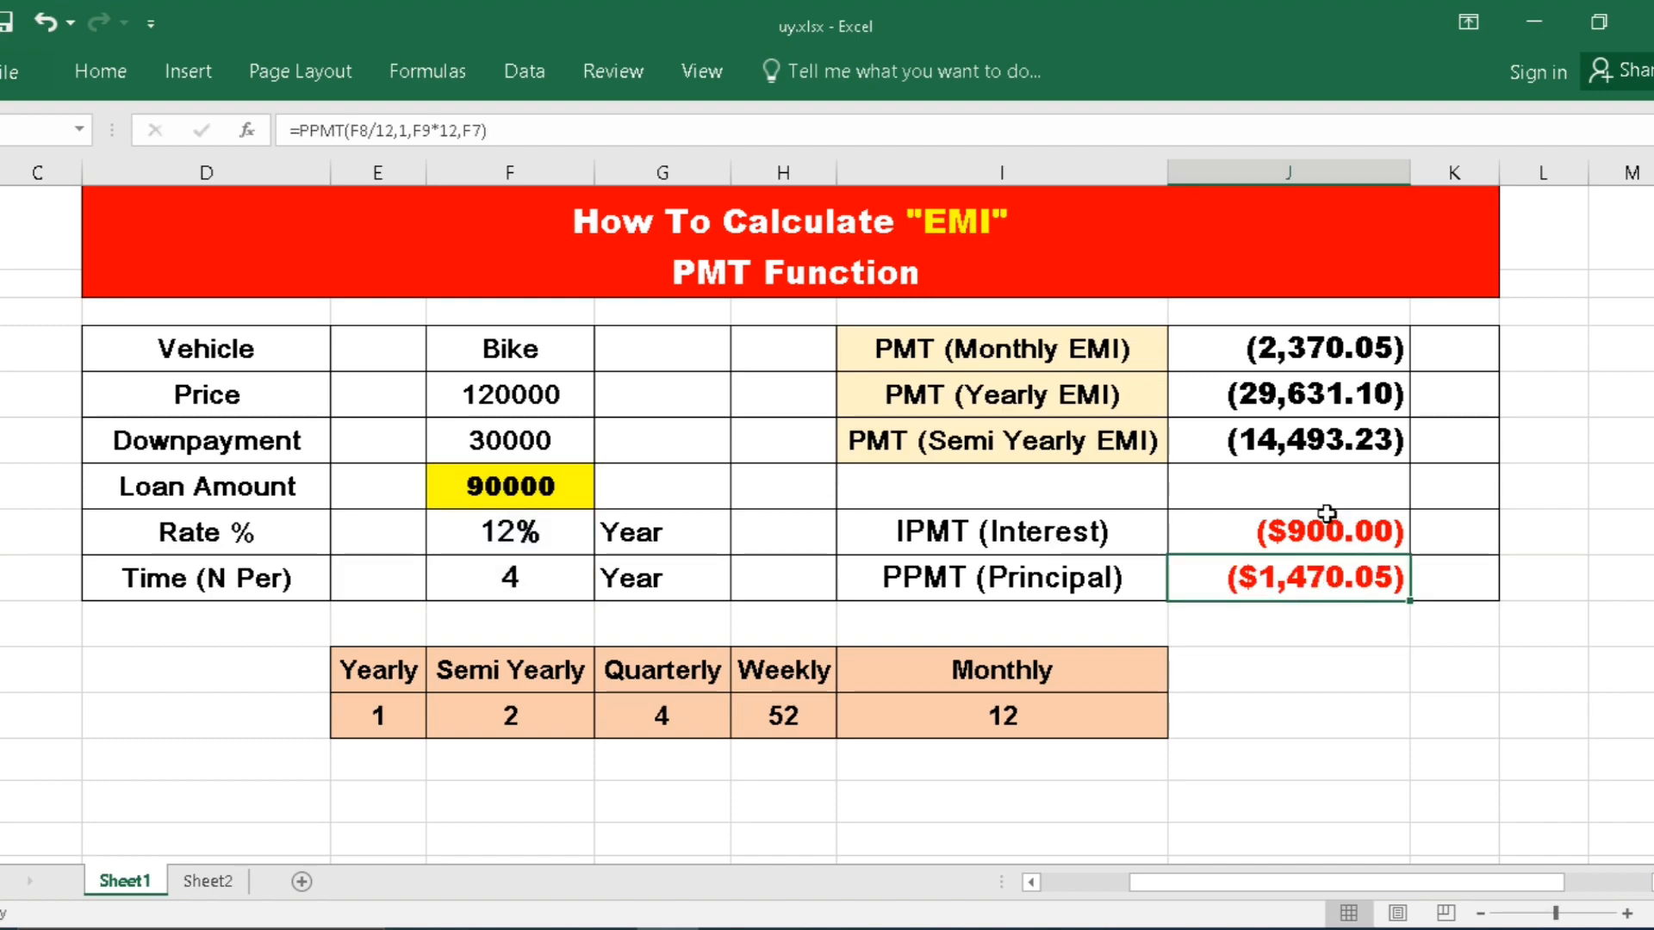
pyautogui.click(1282, 611)
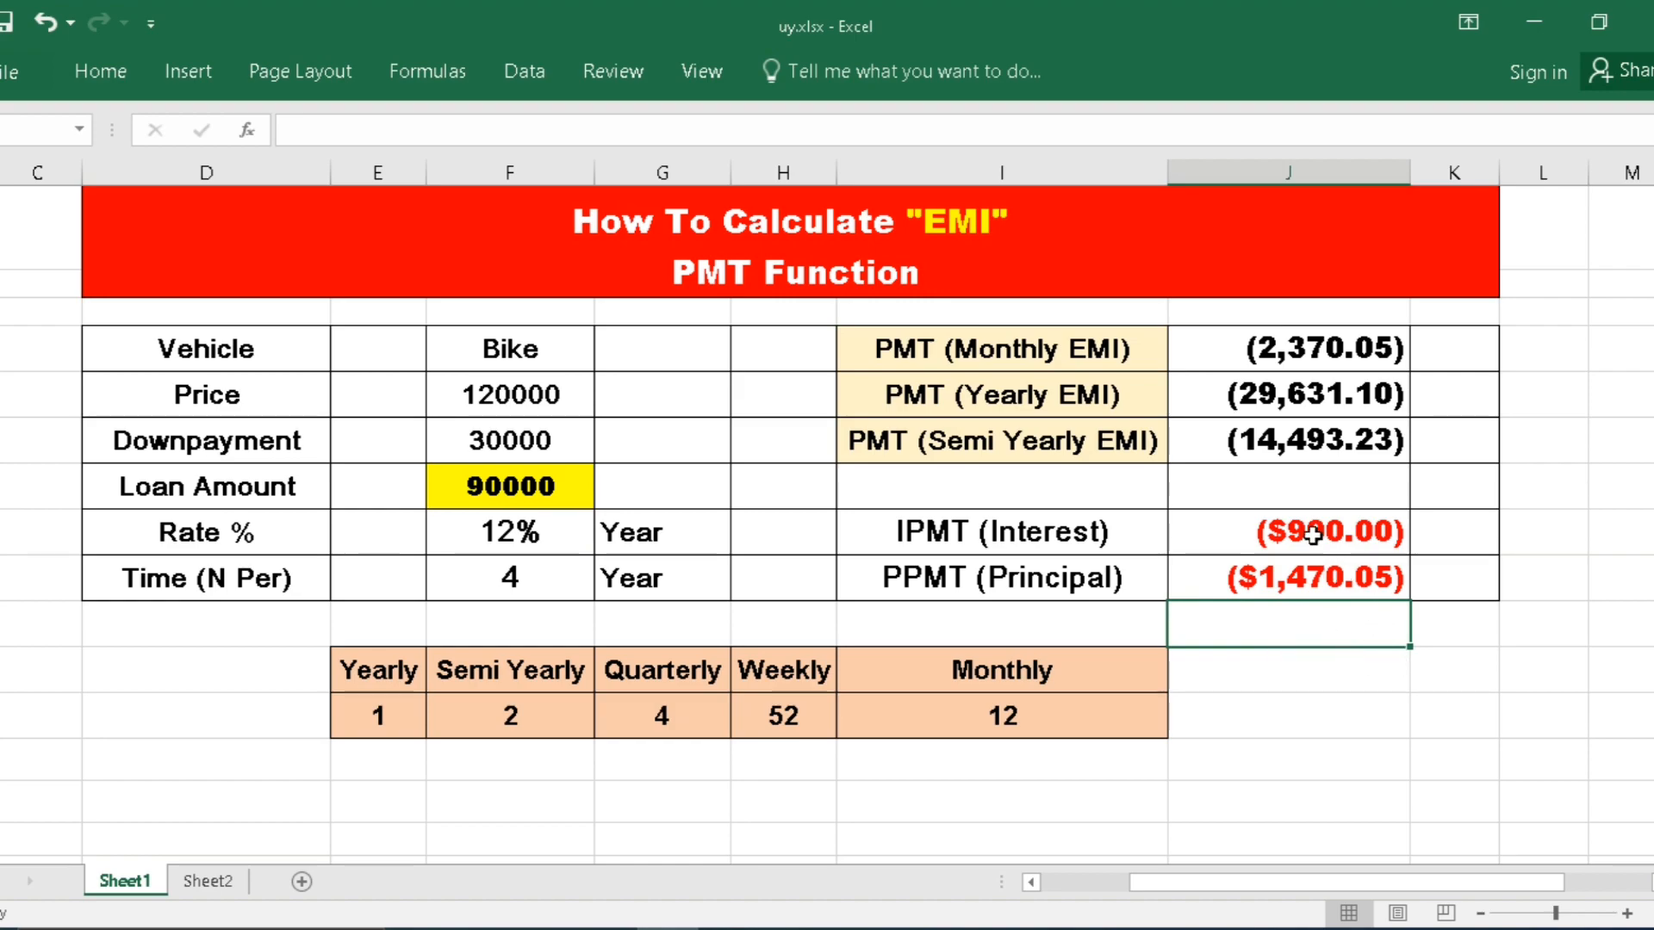
pyautogui.moveTo(1320, 541); pyautogui.dragTo(1319, 579)
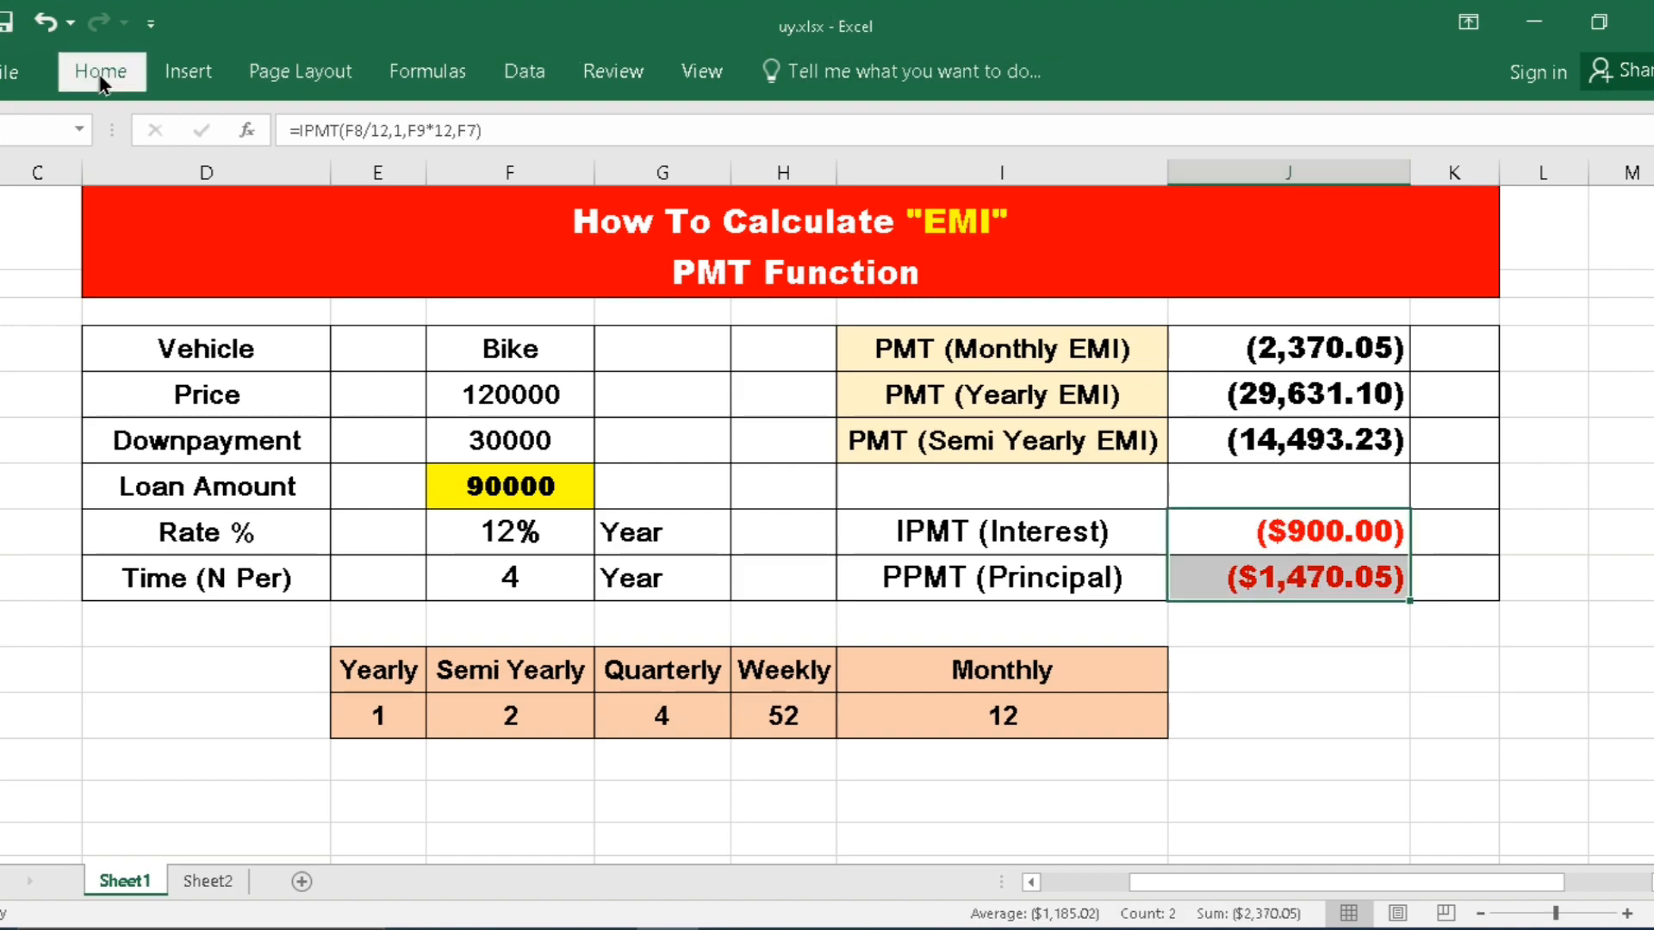
pyautogui.click(100, 71)
pyautogui.click(915, 175)
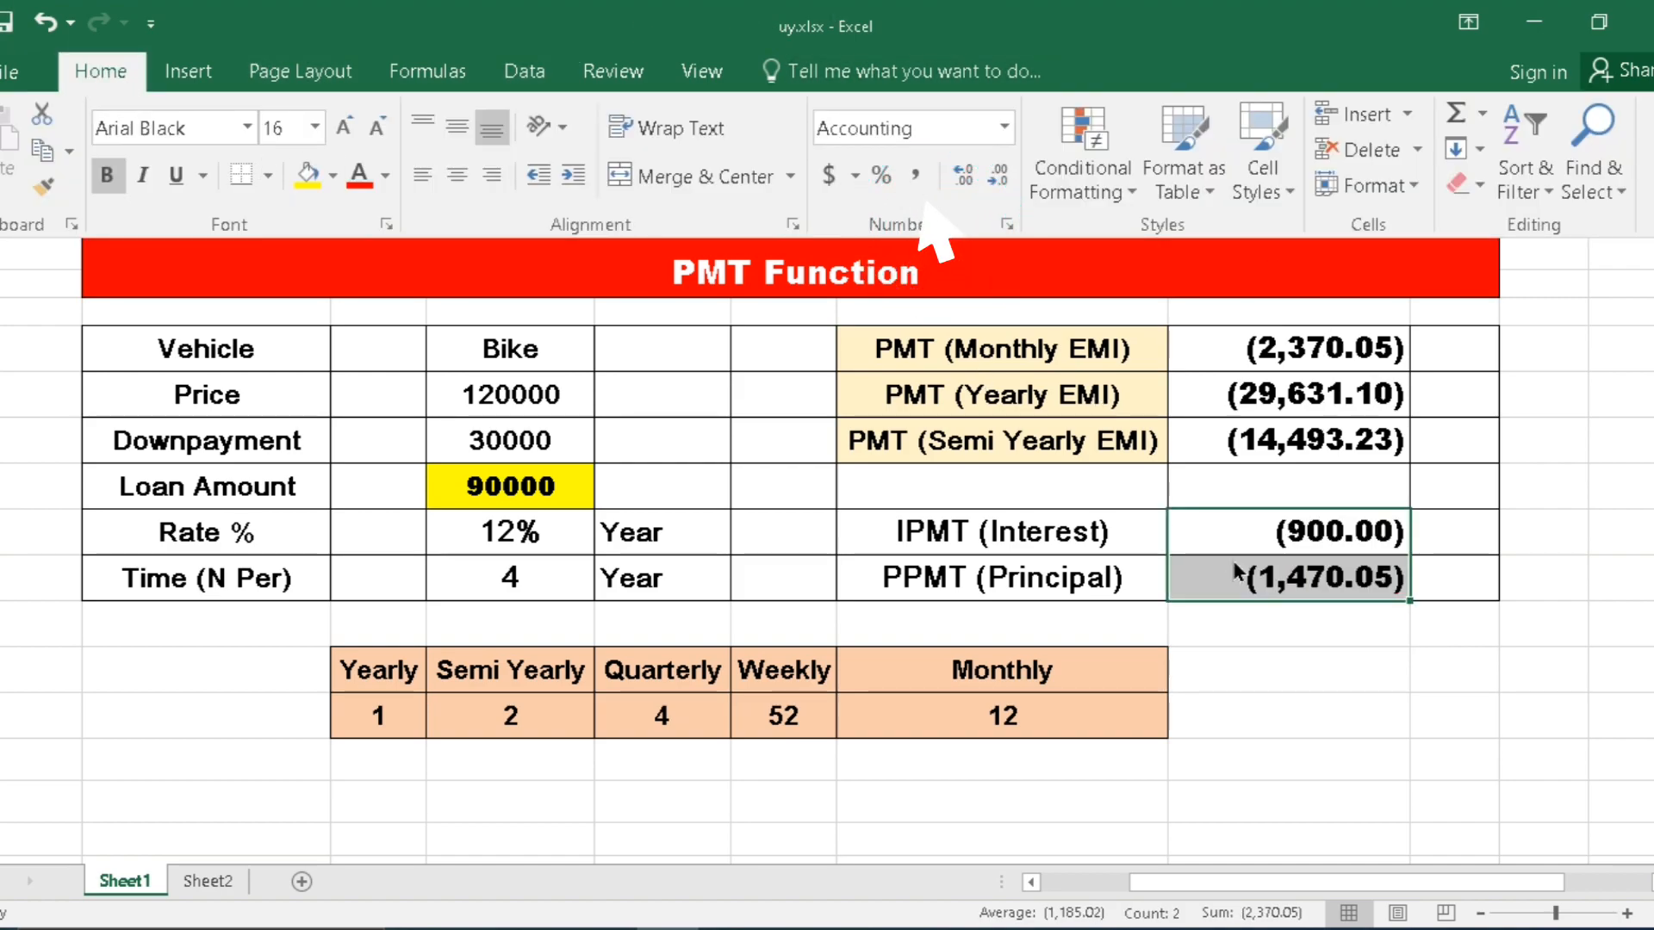
pyautogui.click(925, 206)
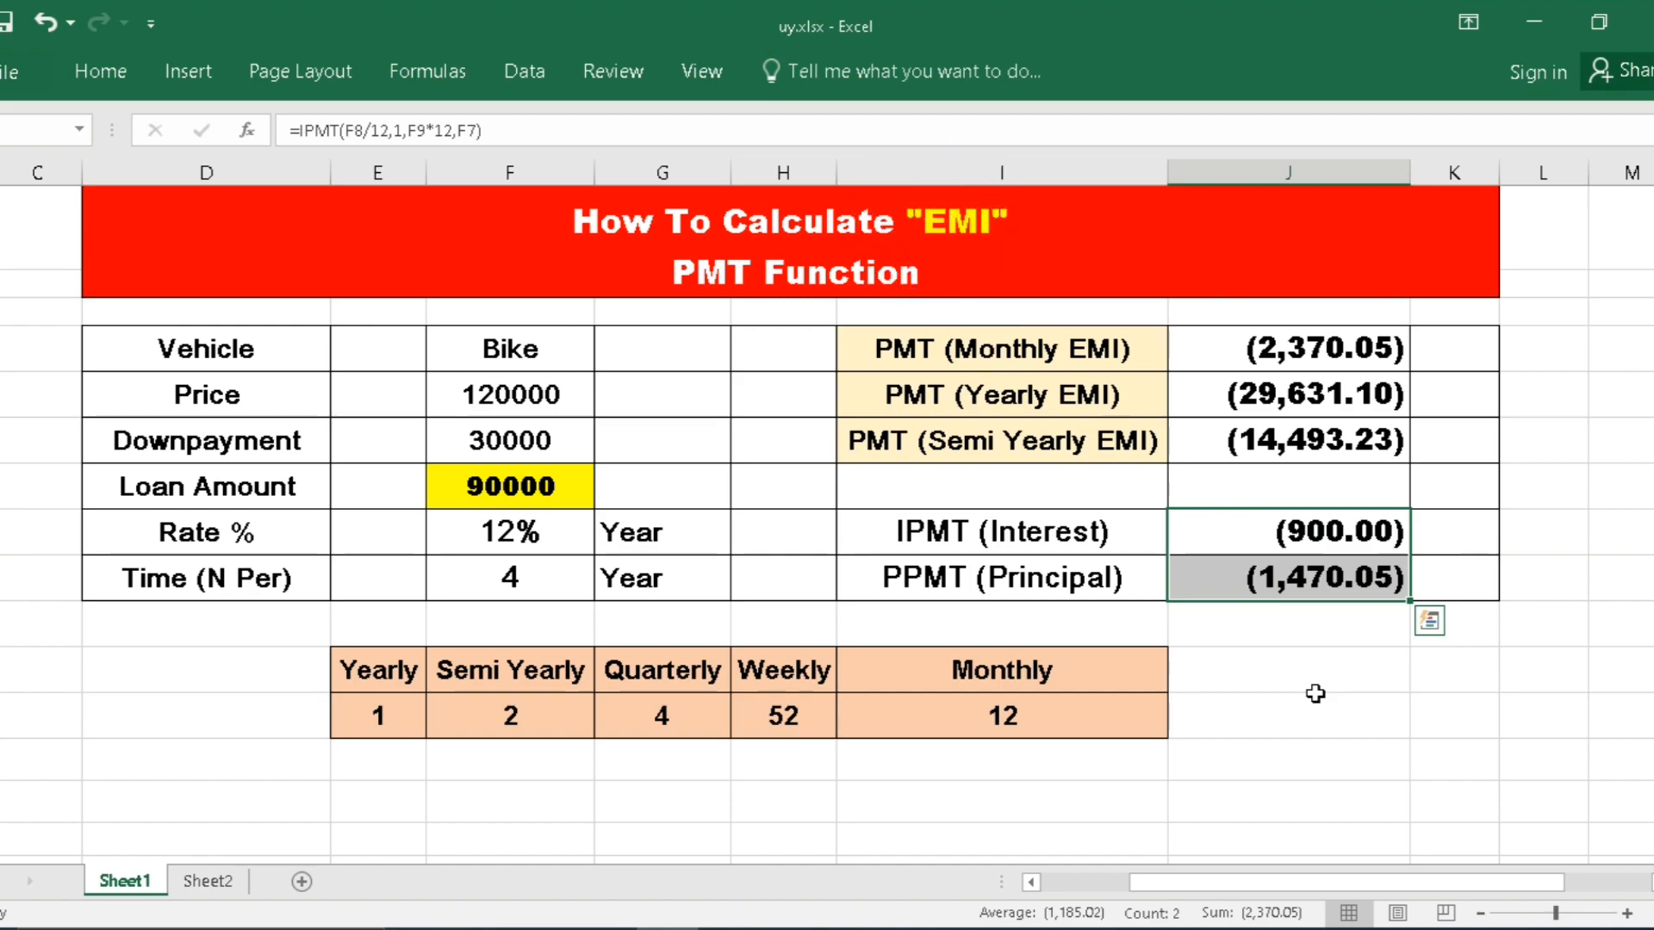